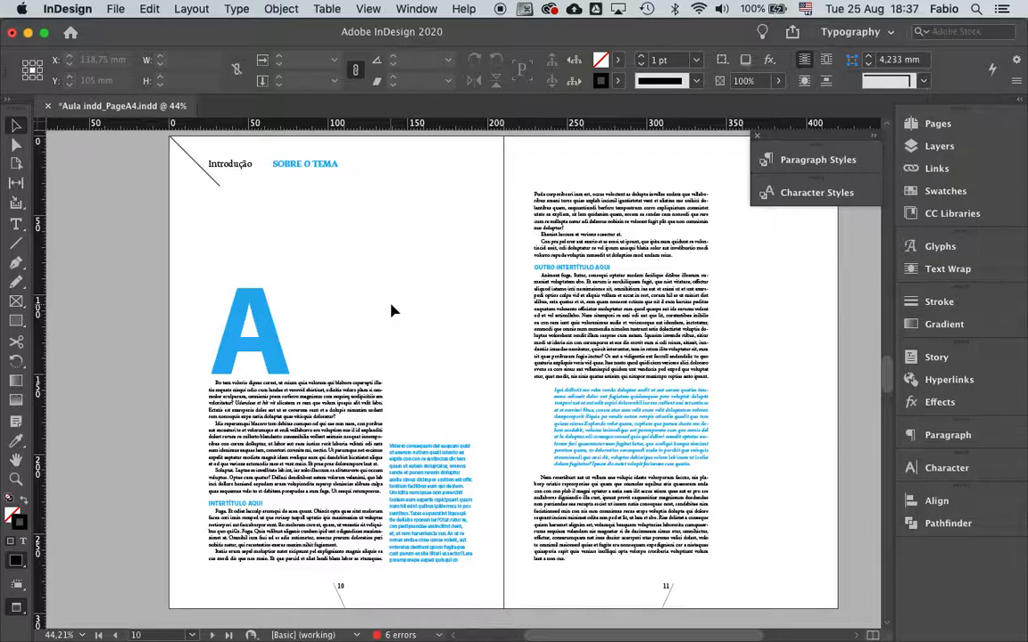
Step: Check the spread's layout guides, and expand the lists of paragraph styles and character styles
{"action": "key", "text": "w"}
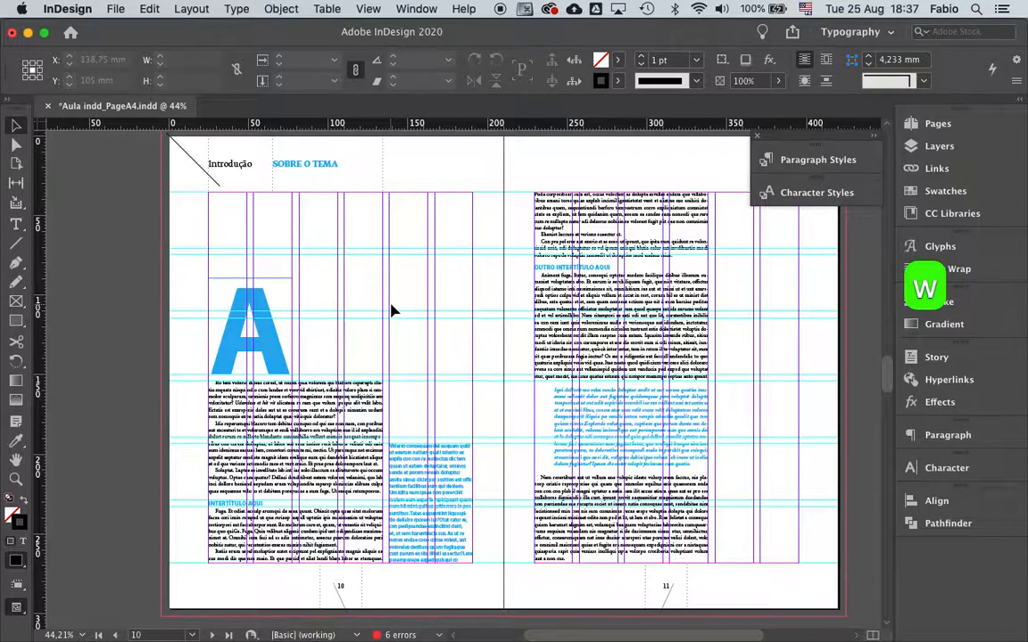
{"action": "key", "text": "w"}
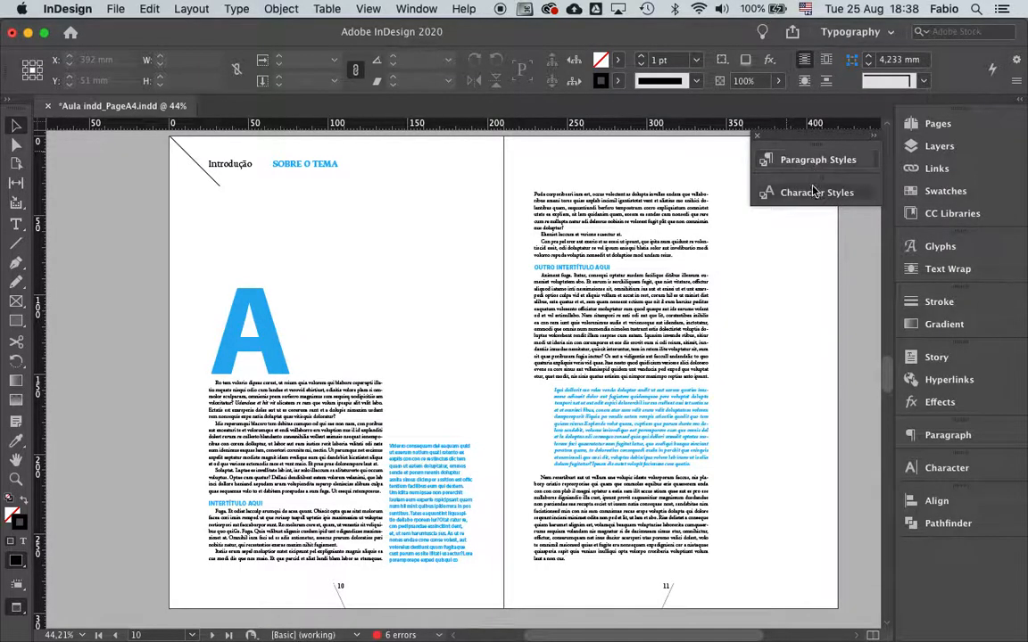
{"action": "left_click", "coordinate": [237, 9]}
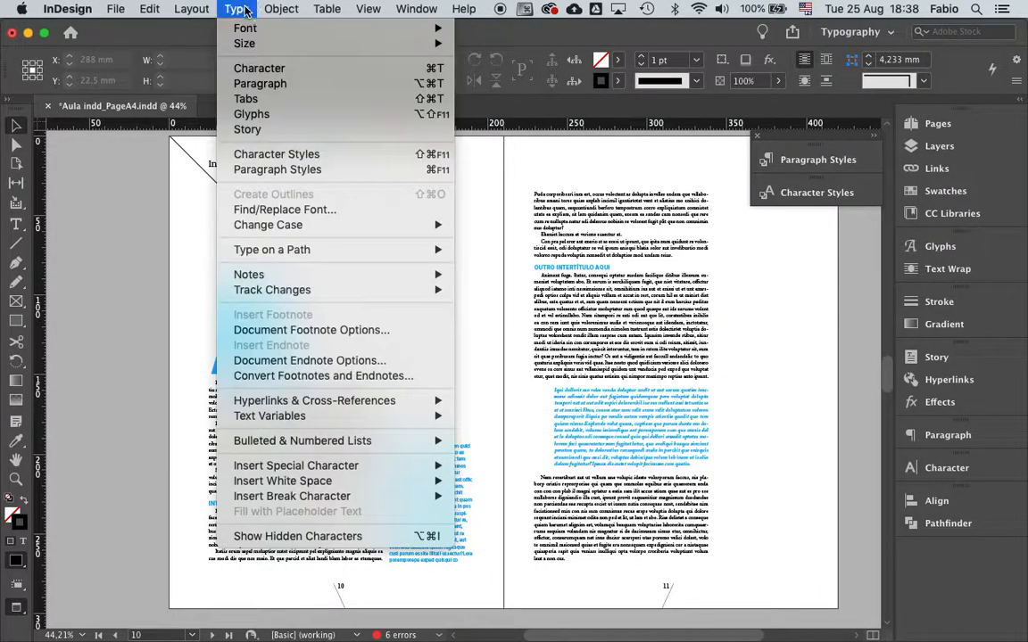
{"action": "left_click", "coordinate": [253, 150]}
{"action": "left_click_drag", "start_coordinate": [756, 145], "coordinate": [771, 142]}
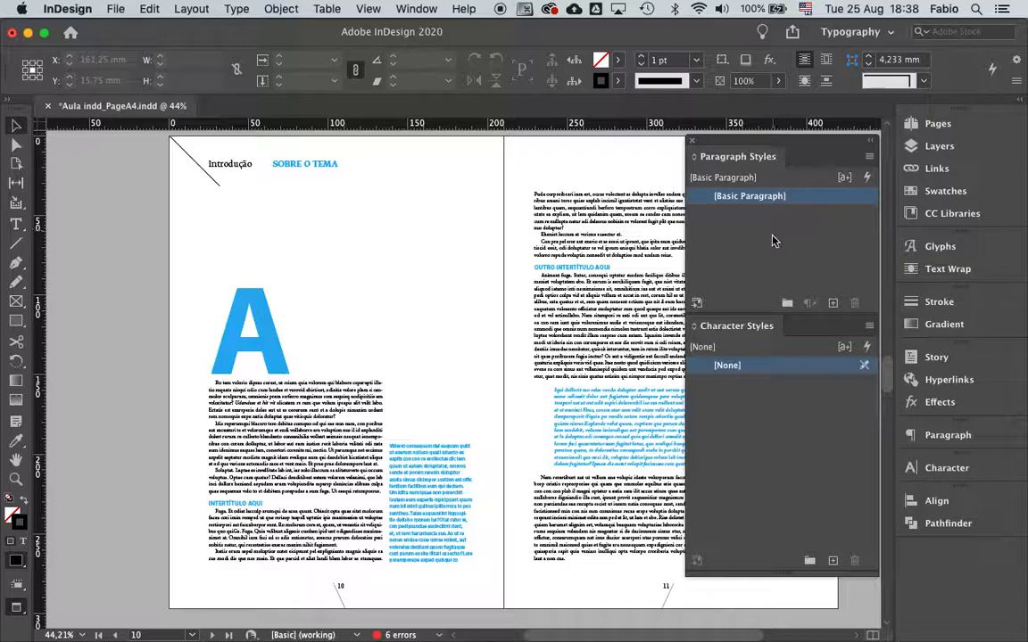
Step: Examine the formatting and styles assigned to the opening body paragraphs below the large blue A
{"action": "left_click", "coordinate": [15, 479]}
{"action": "left_click_drag", "start_coordinate": [430, 499], "coordinate": [147, 315]}
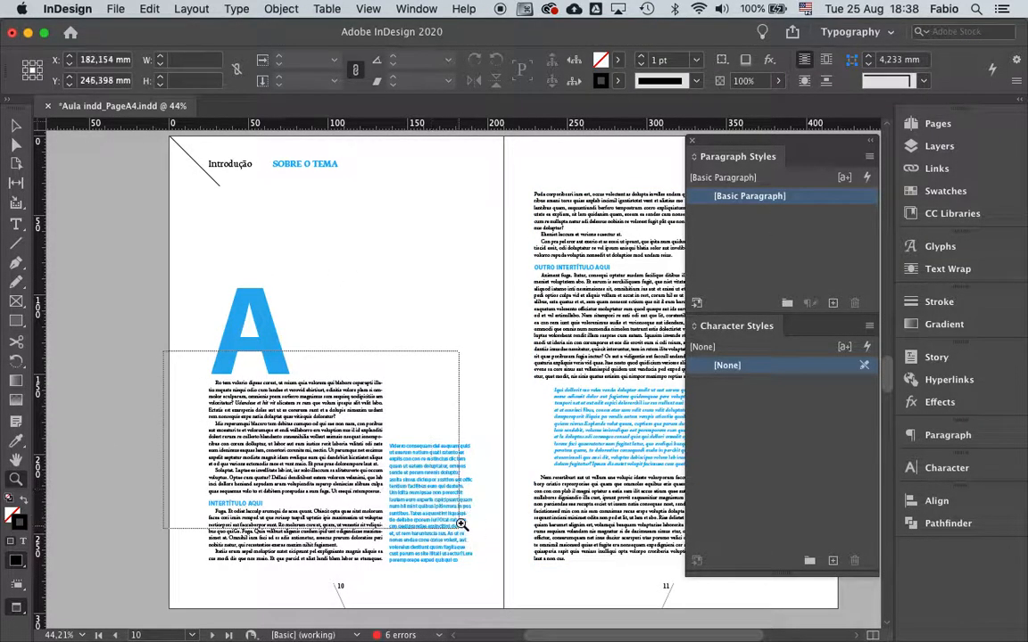
{"action": "left_click", "coordinate": [15, 224]}
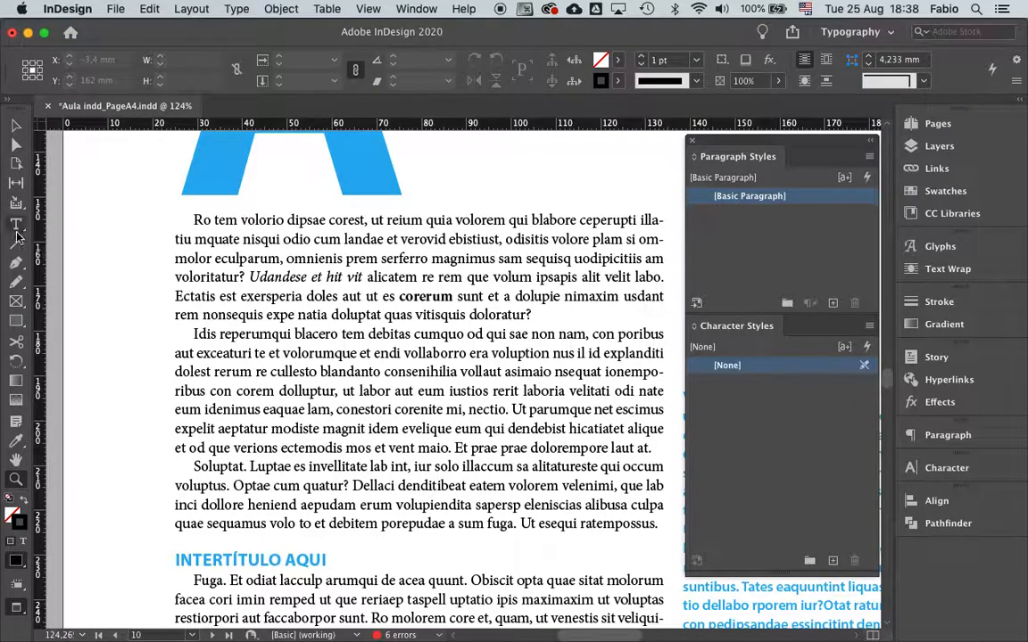
{"action": "left_click", "coordinate": [198, 219]}
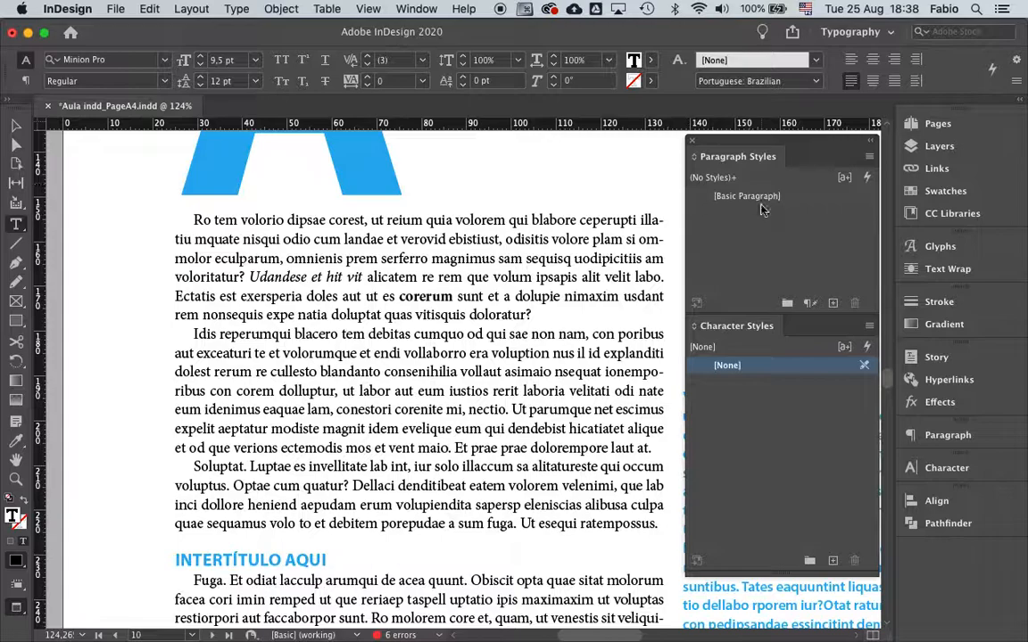
{"action": "left_click", "coordinate": [193, 219]}
{"action": "left_click_drag", "start_coordinate": [193, 220], "coordinate": [598, 424]}
{"action": "left_click", "coordinate": [411, 221]}
{"action": "left_click", "coordinate": [455, 239]}
Step: Compare the character formatting of the italic phrase "Udandese et hit vit" and the bold word "corerum" with the surrounding text
{"action": "left_click", "coordinate": [16, 479]}
{"action": "left_click_drag", "start_coordinate": [163, 204], "coordinate": [522, 330]}
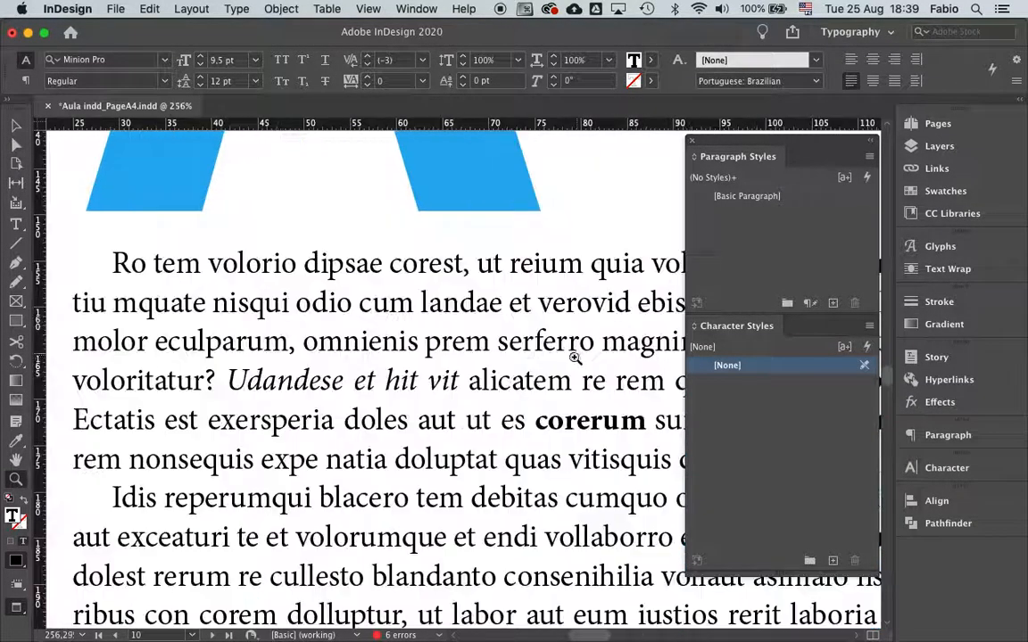
{"action": "left_click", "coordinate": [16, 460]}
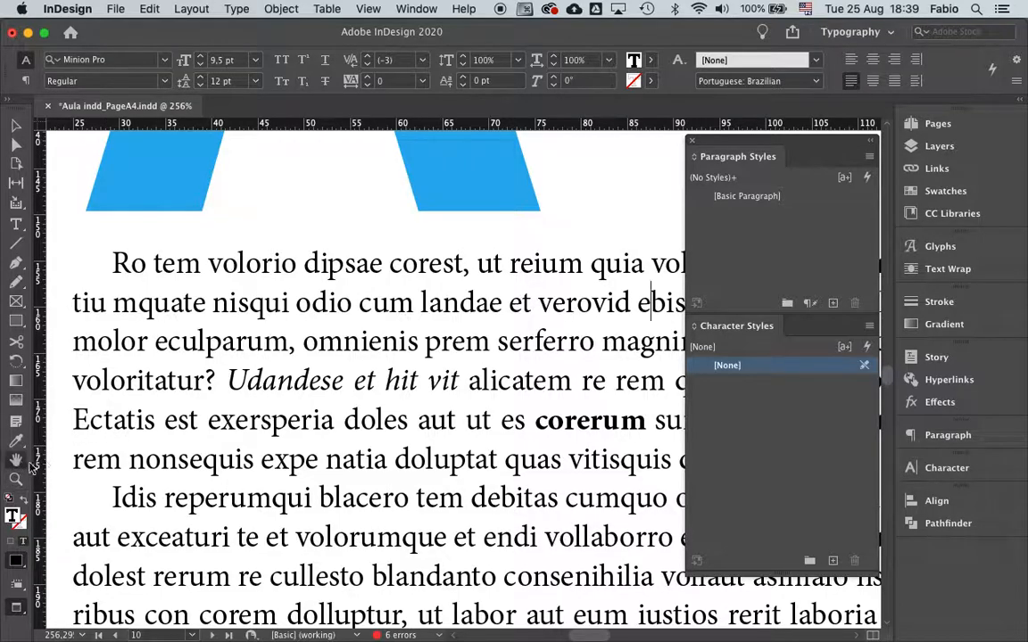
{"action": "left_click_drag", "start_coordinate": [414, 406], "coordinate": [358, 350]}
{"action": "left_click", "coordinate": [16, 223]}
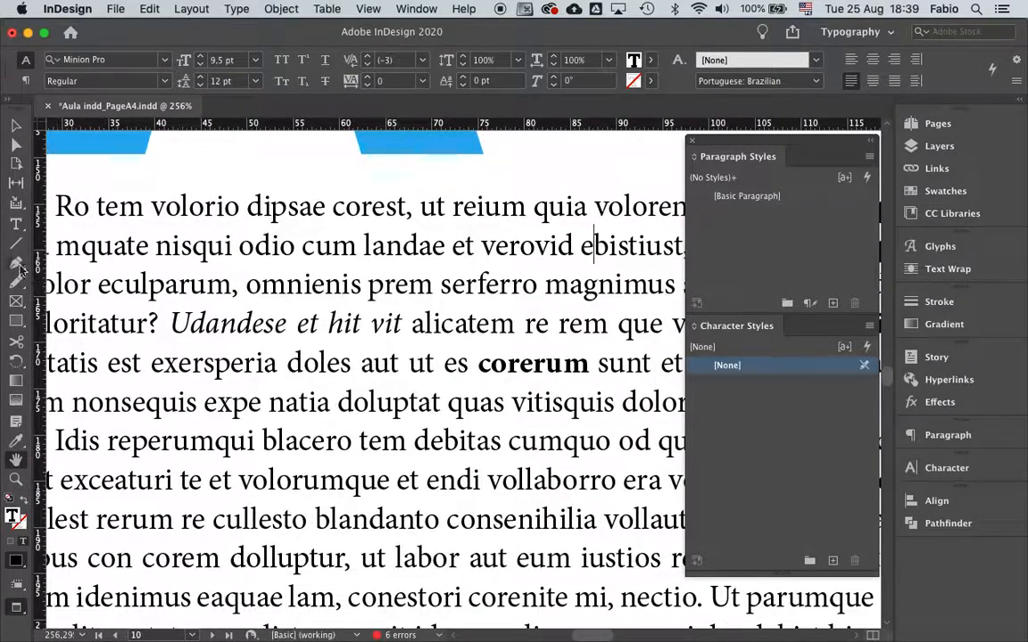
{"action": "left_click_drag", "start_coordinate": [173, 324], "coordinate": [393, 324]}
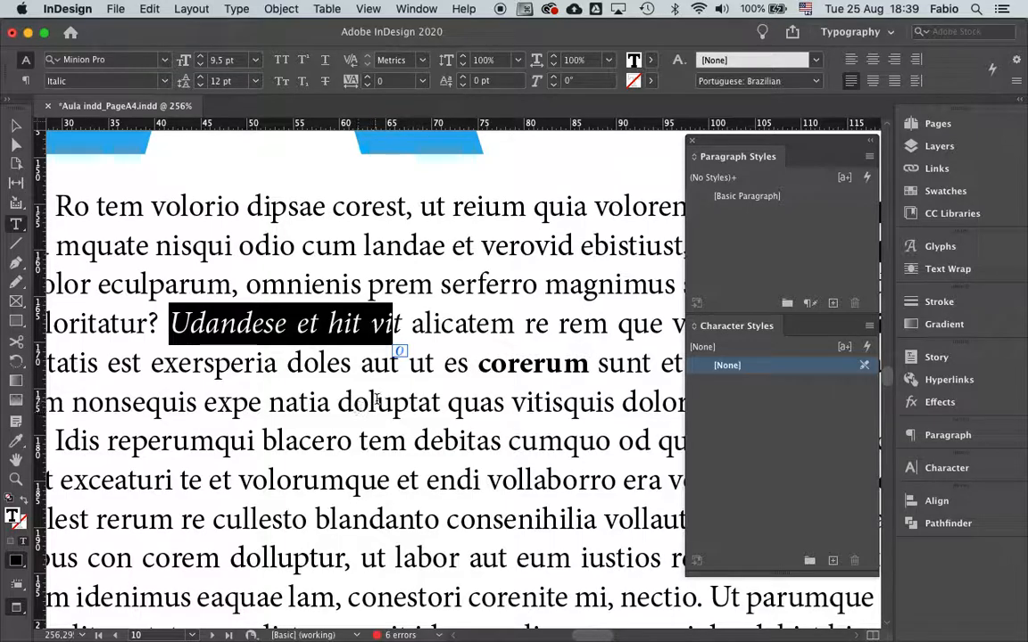
{"action": "left_click", "coordinate": [406, 323]}
{"action": "left_click_drag", "start_coordinate": [168, 323], "coordinate": [402, 325]}
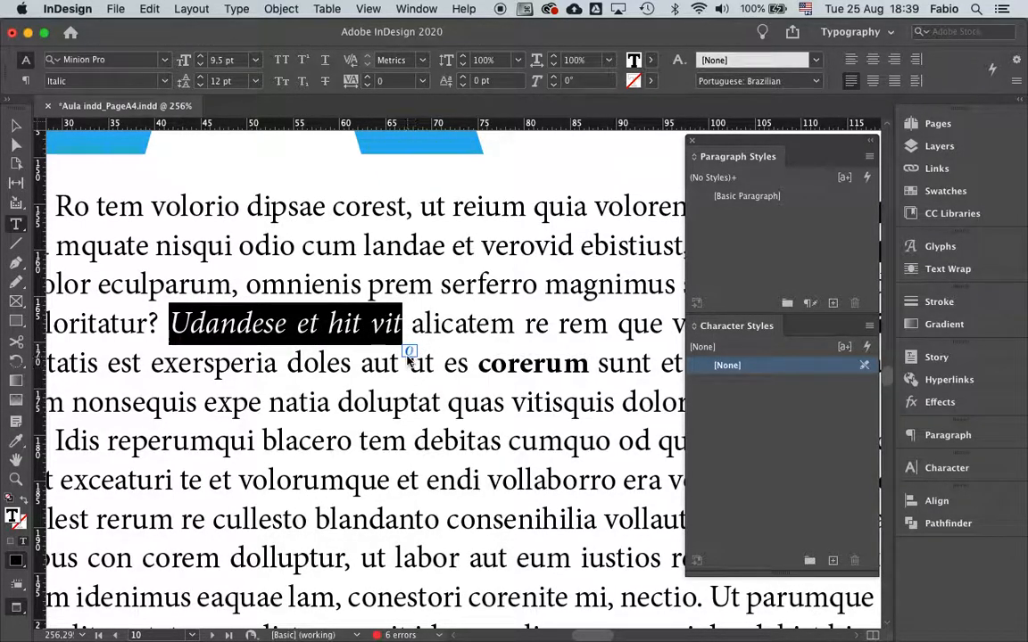
{"action": "left_click_drag", "start_coordinate": [476, 362], "coordinate": [588, 361]}
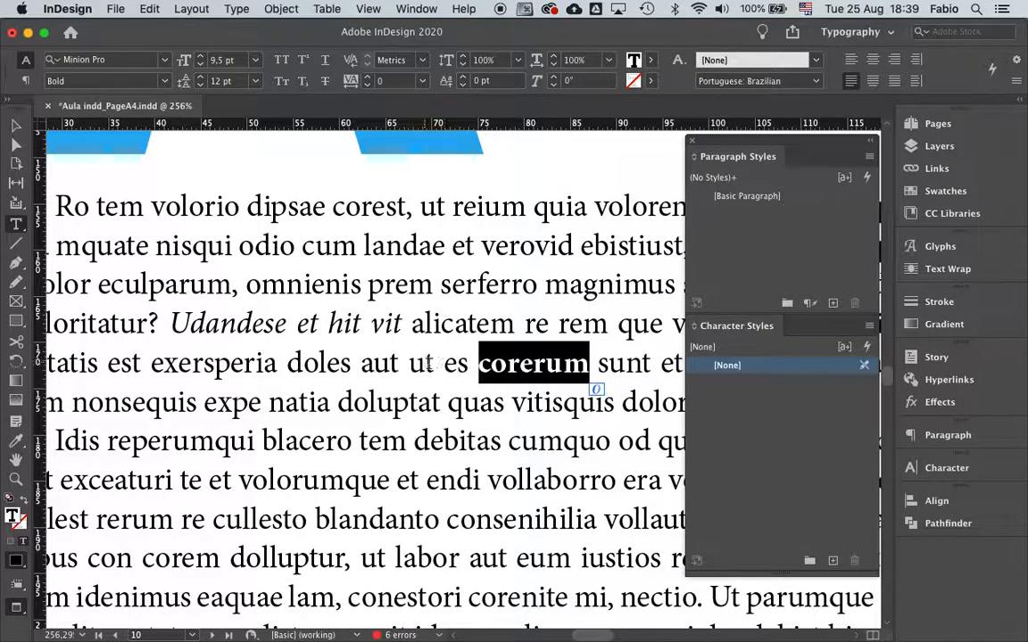
{"action": "left_click", "coordinate": [438, 366]}
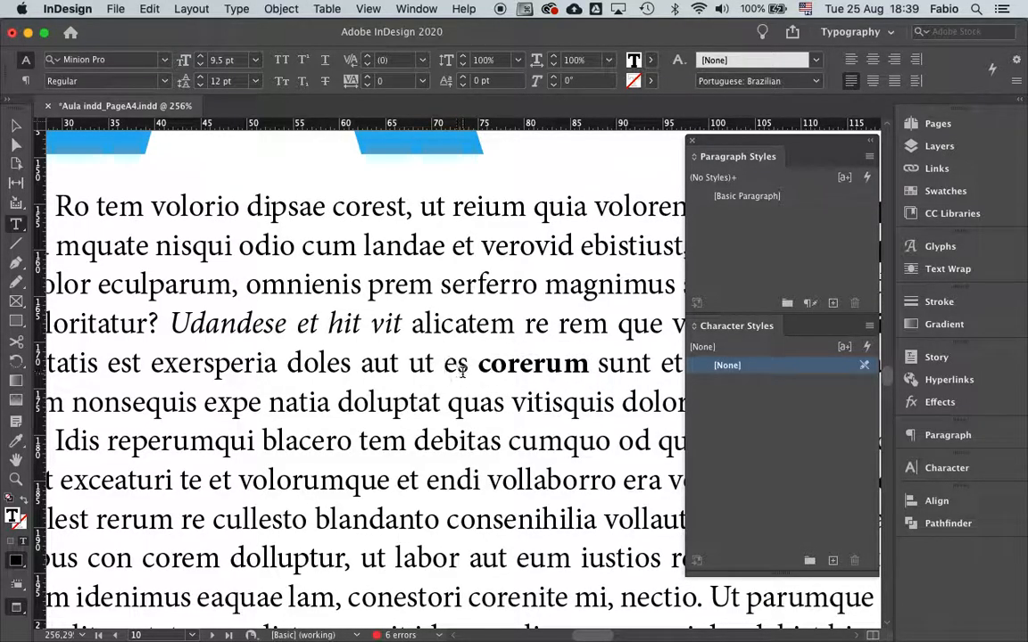
{"action": "left_click_drag", "start_coordinate": [475, 363], "coordinate": [578, 365]}
{"action": "left_click", "coordinate": [436, 442]}
Step: Create a character style named "Monografia – texto italico" from the italic phrase "Udandese et hit vit"
{"action": "key", "text": "super+minus"}
{"action": "key", "text": "super+minus"}
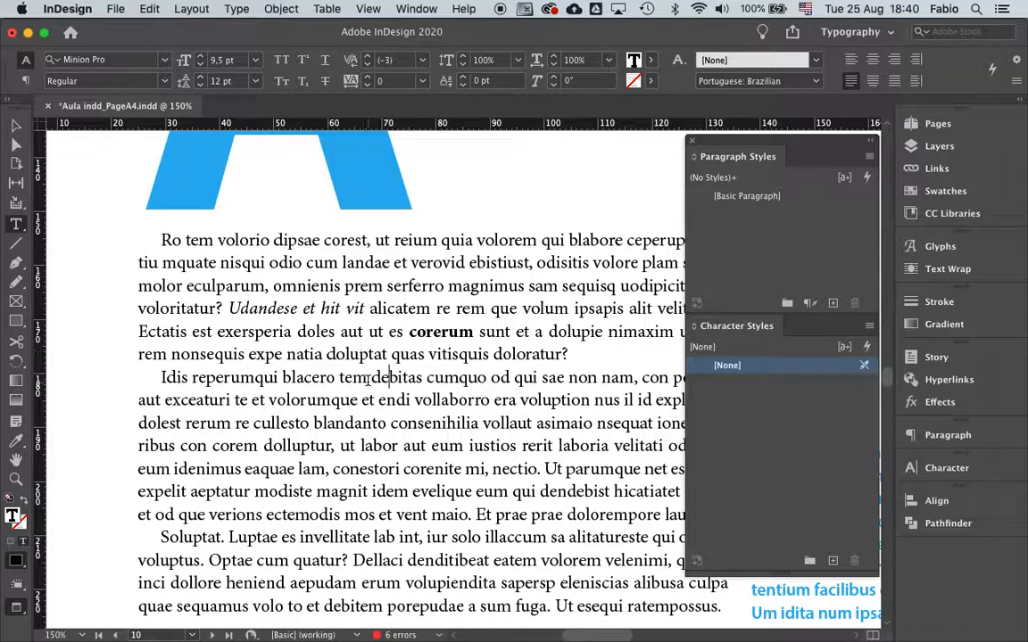
{"action": "left_click", "coordinate": [234, 309]}
{"action": "left_click_drag", "start_coordinate": [234, 308], "coordinate": [370, 313]}
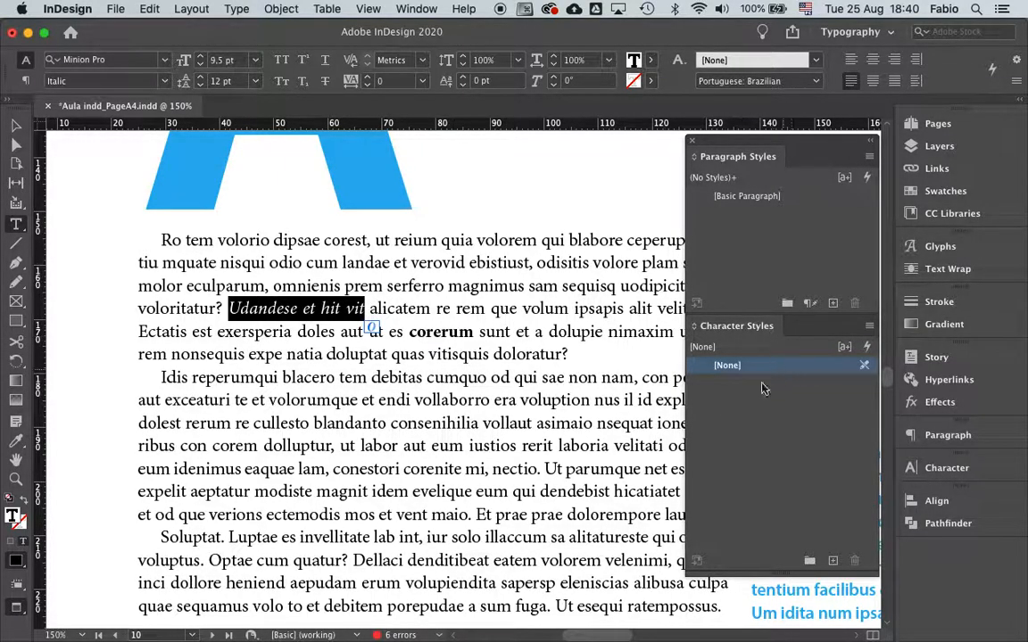
{"action": "left_click", "coordinate": [869, 327]}
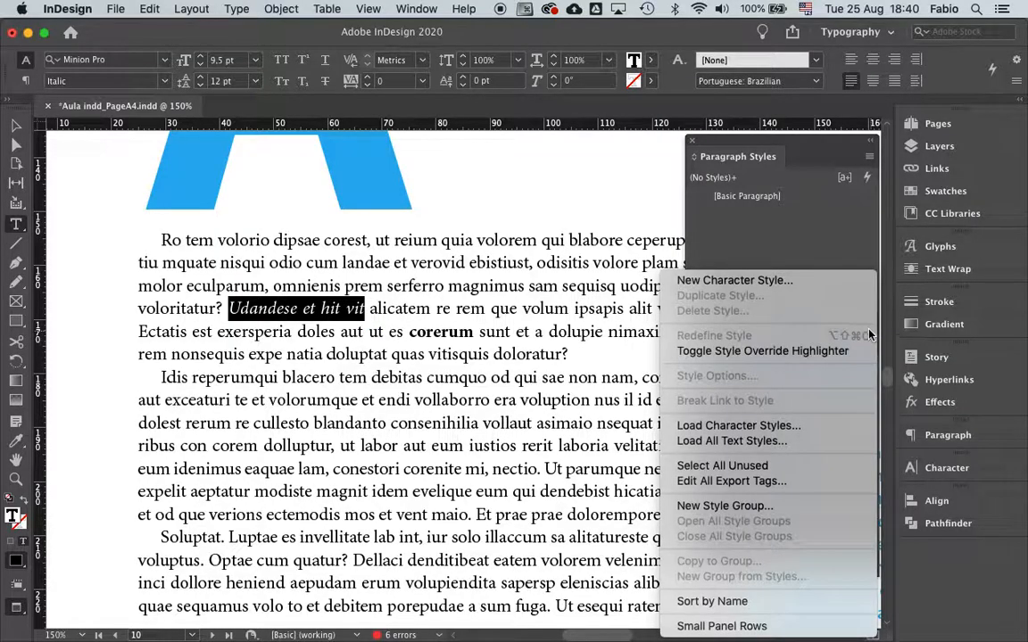
{"action": "left_click", "coordinate": [747, 281]}
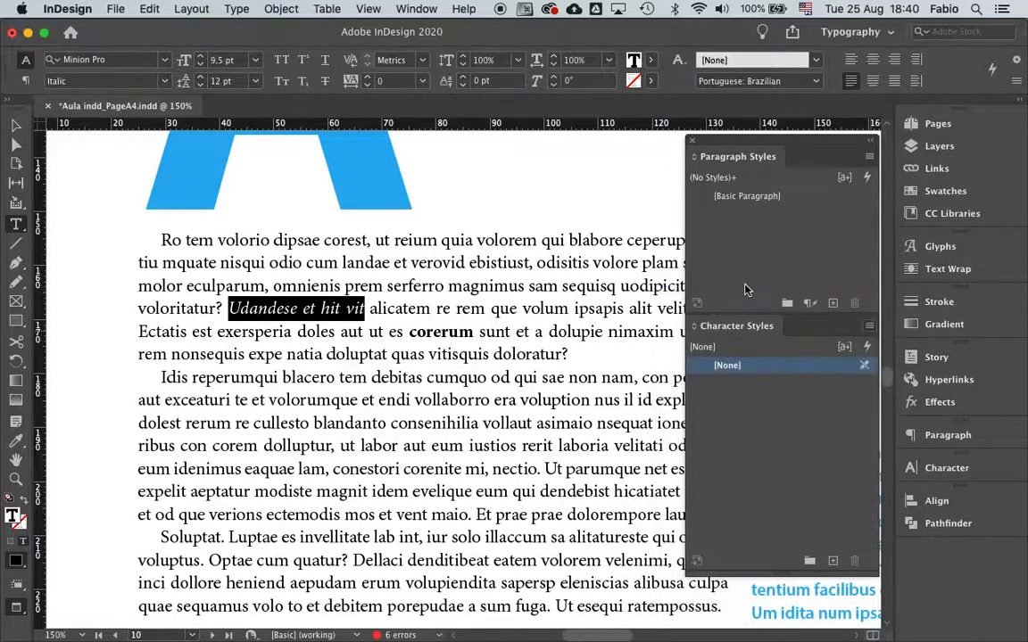
{"action": "left_click_drag", "start_coordinate": [639, 113], "coordinate": [392, 118]}
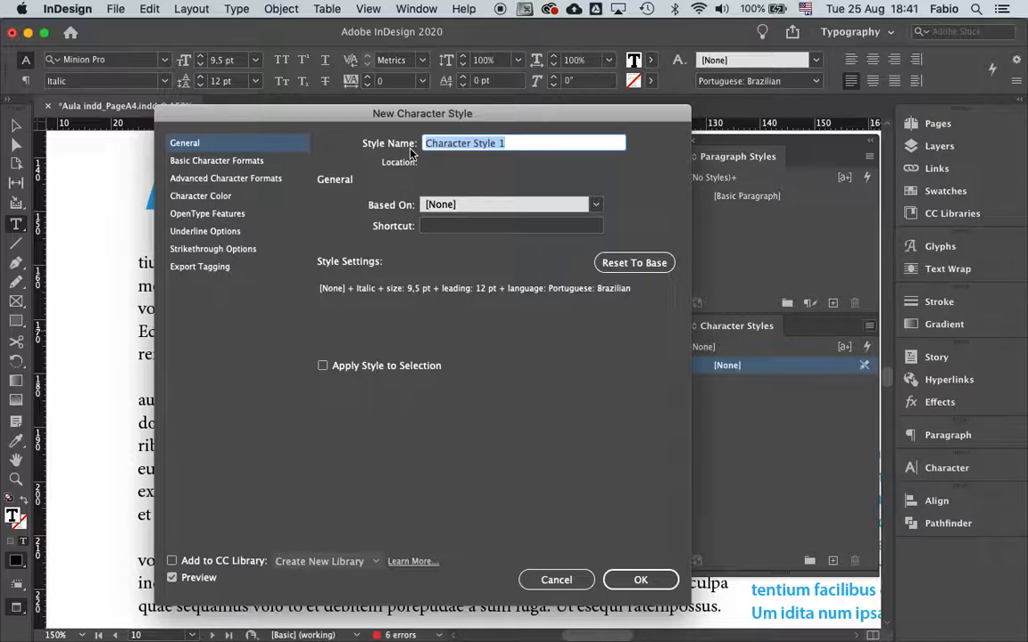
{"action": "type", "text": "Monografa"}
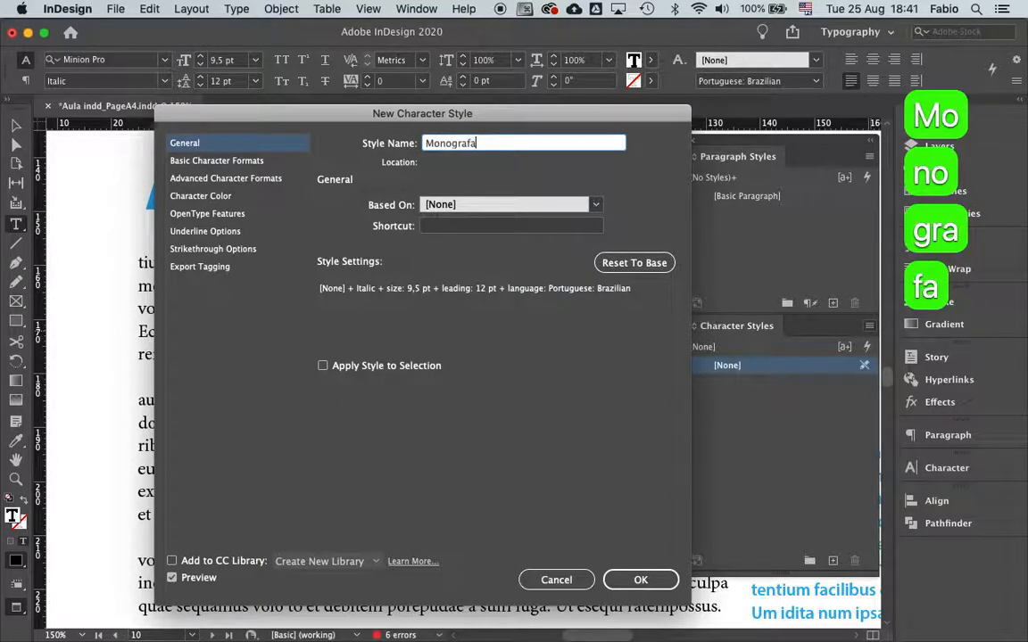
{"action": "key", "text": "BackSpace"}
{"action": "type", "text": "a"}
{"action": "key", "text": "BackSpace"}
{"action": "type", "text": "ia "}
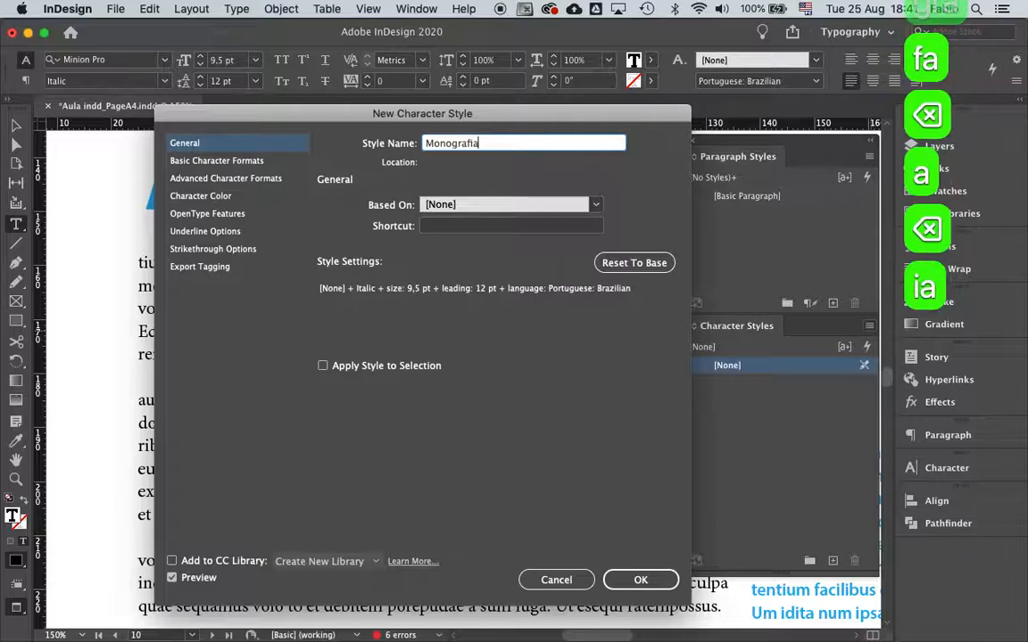
{"action": "type", "text": "– "}
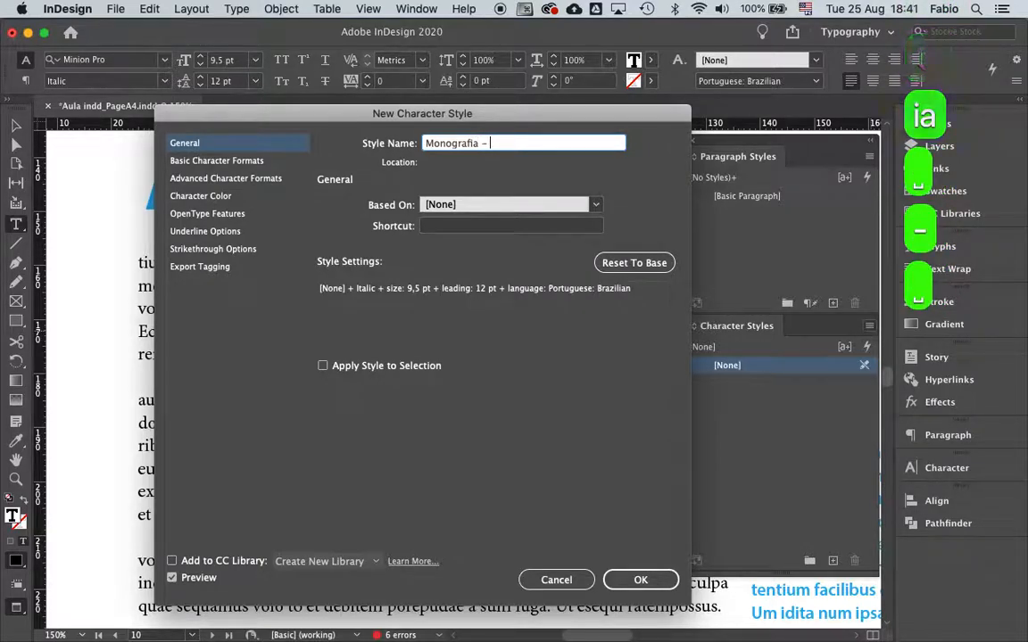
{"action": "type", "text": "te"}
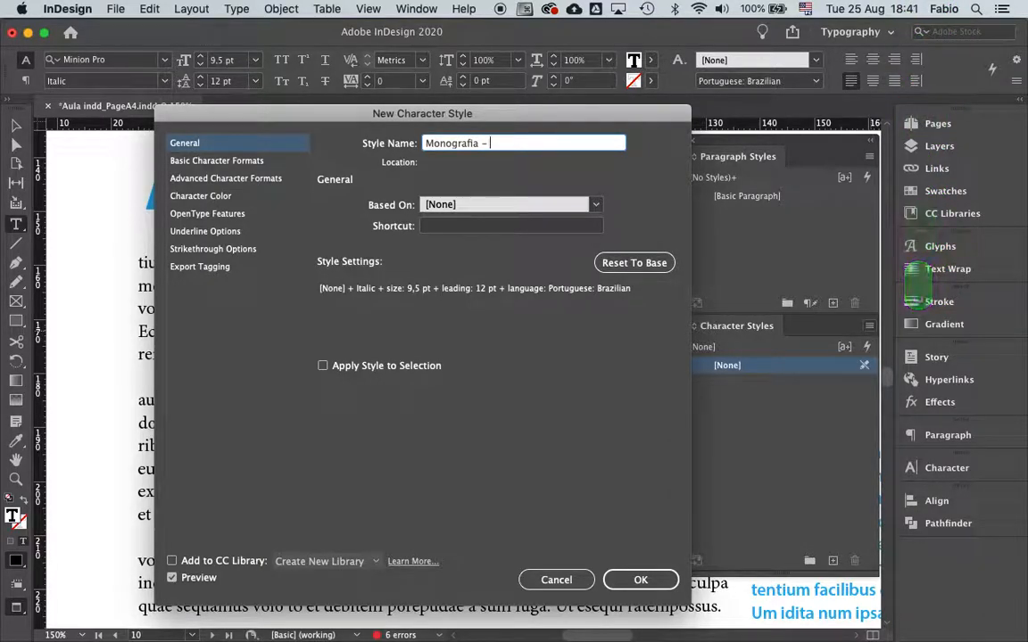
{"action": "type", "text": "xto italico"}
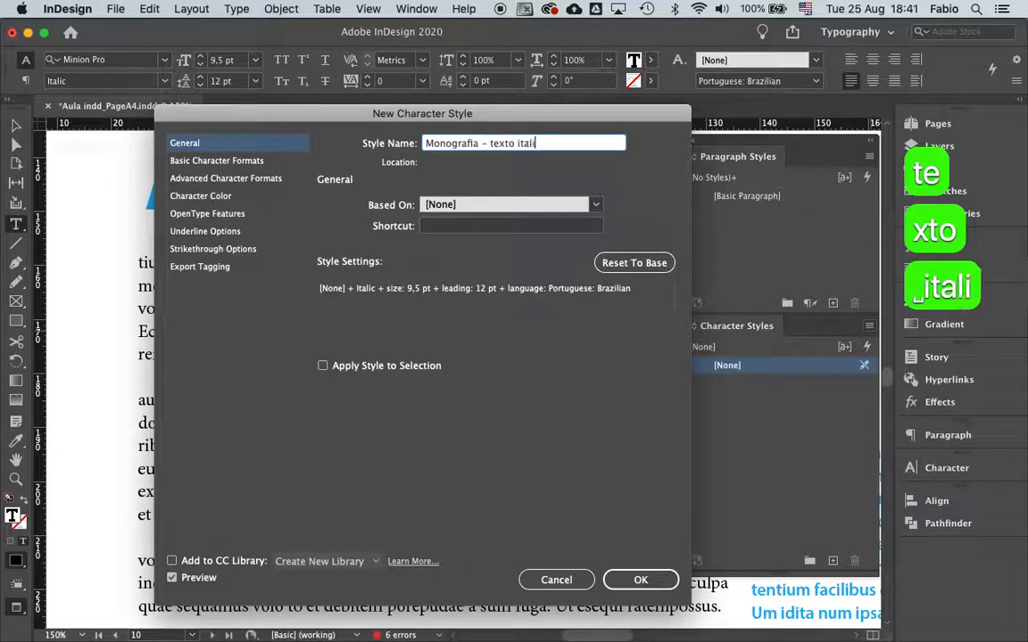
{"action": "left_click", "coordinate": [641, 579]}
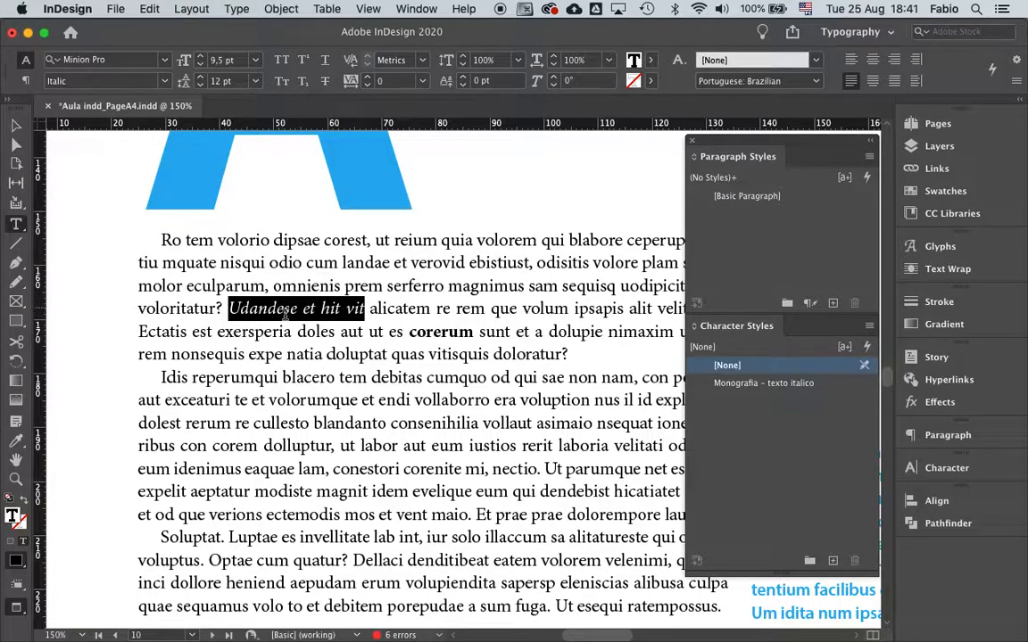
Step: Apply the "Monografia – texto italico" character style to "Udandese et hit vit" and to "blandanto consenihilia" in the second paragraph
{"action": "left_click", "coordinate": [754, 385]}
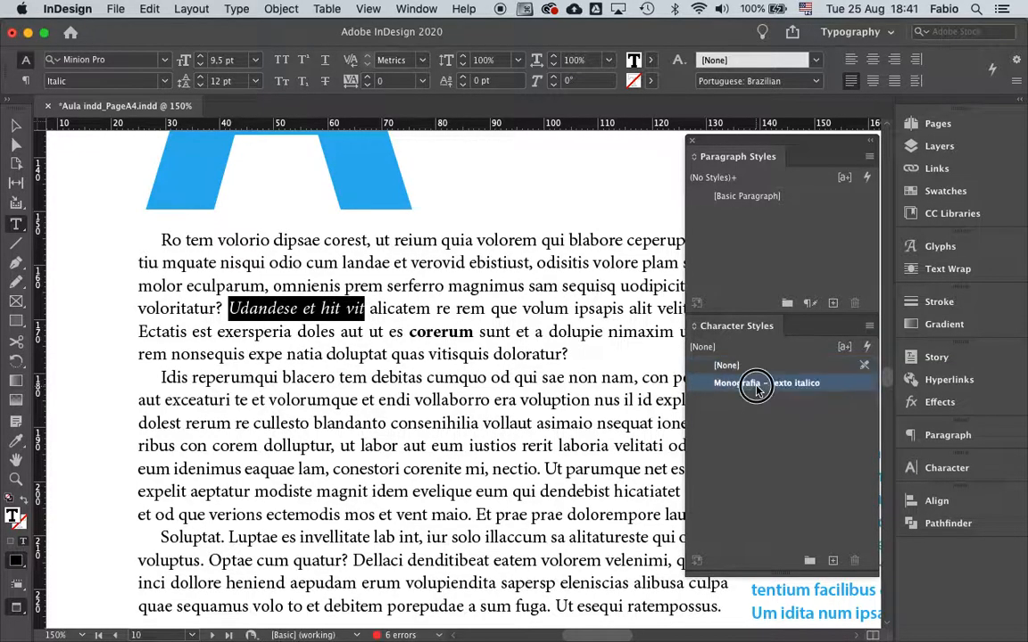
{"action": "left_click", "coordinate": [298, 305]}
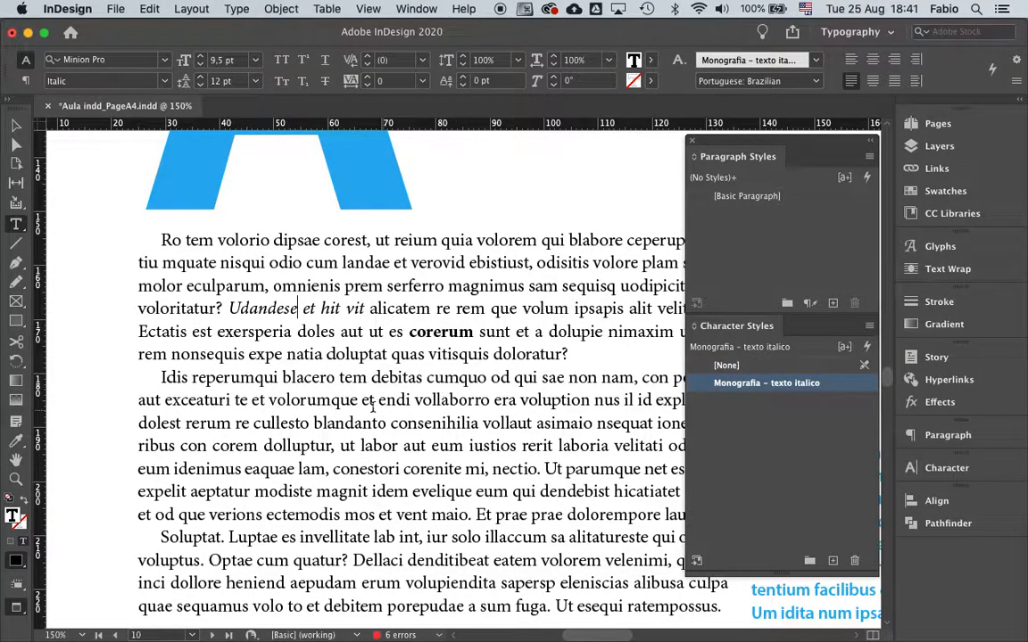
{"action": "left_click_drag", "start_coordinate": [314, 425], "coordinate": [486, 426]}
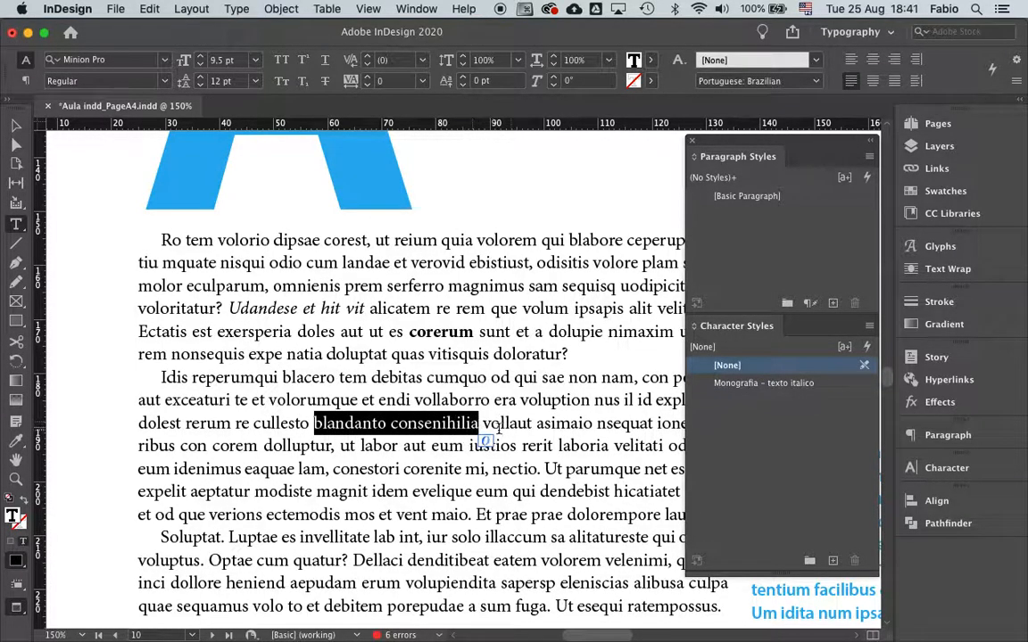
{"action": "left_click", "coordinate": [754, 382]}
{"action": "left_click", "coordinate": [732, 384]}
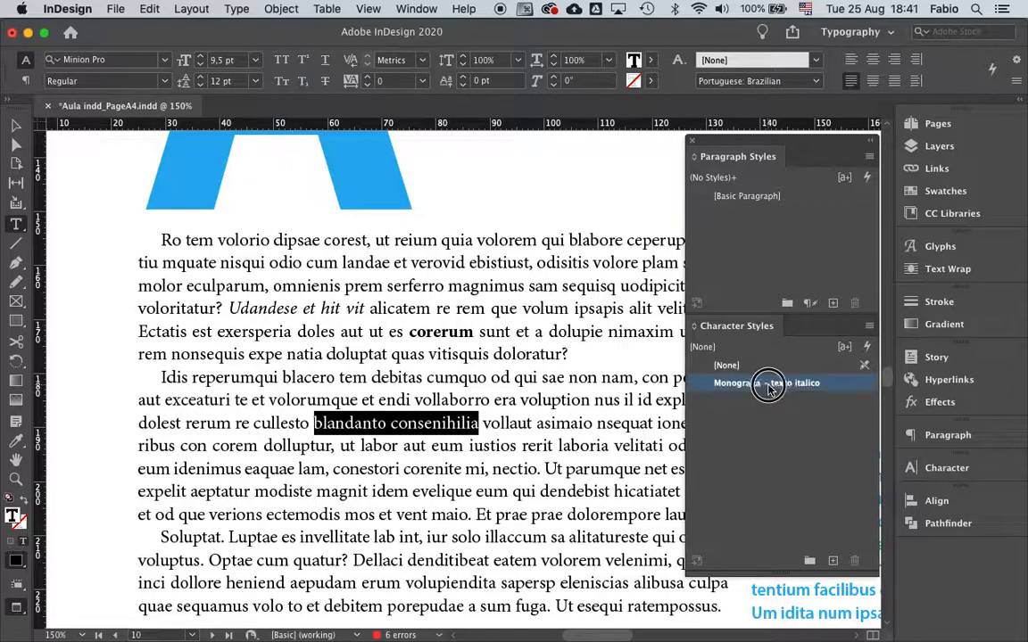
{"action": "left_click", "coordinate": [446, 433]}
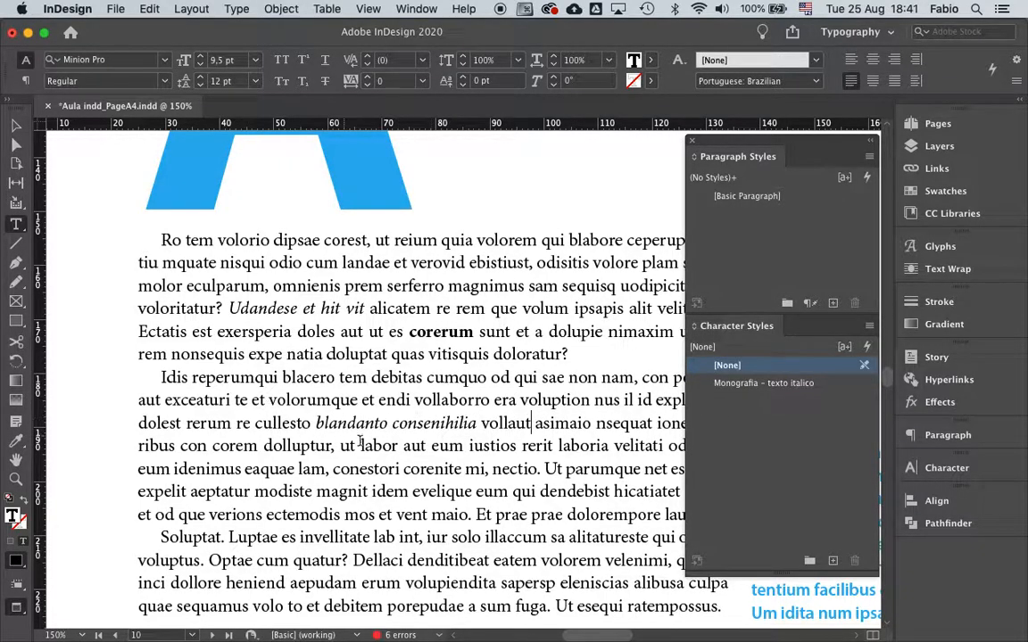
Step: Apply the "Monografia – texto italico" character style to the second-paragraph passage from "conestori corenite mi" through "evelique"
{"action": "left_click_drag", "start_coordinate": [333, 468], "coordinate": [479, 495]}
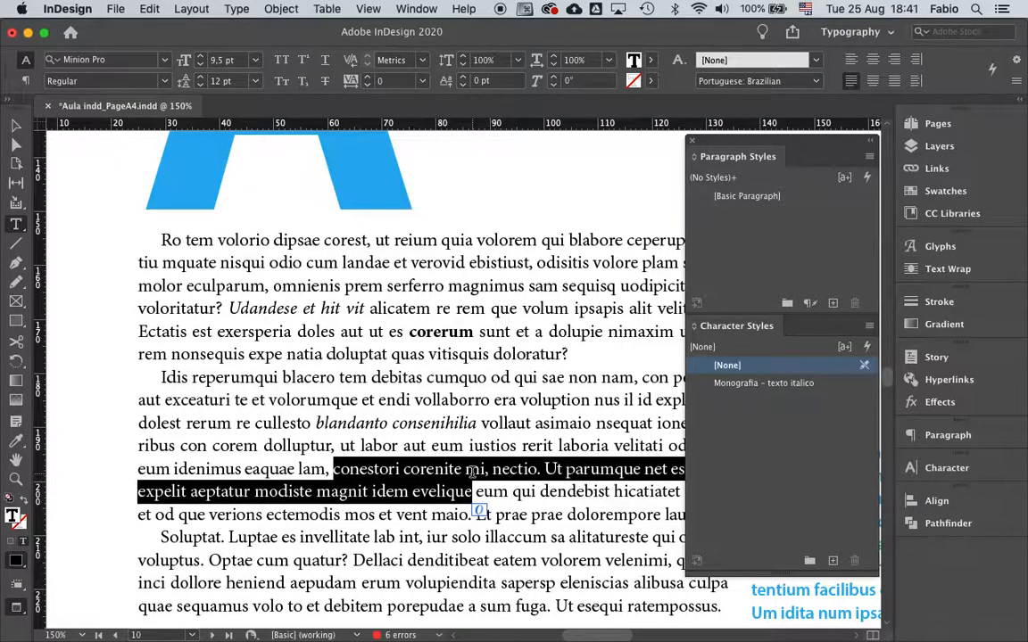
{"action": "left_click", "coordinate": [733, 386]}
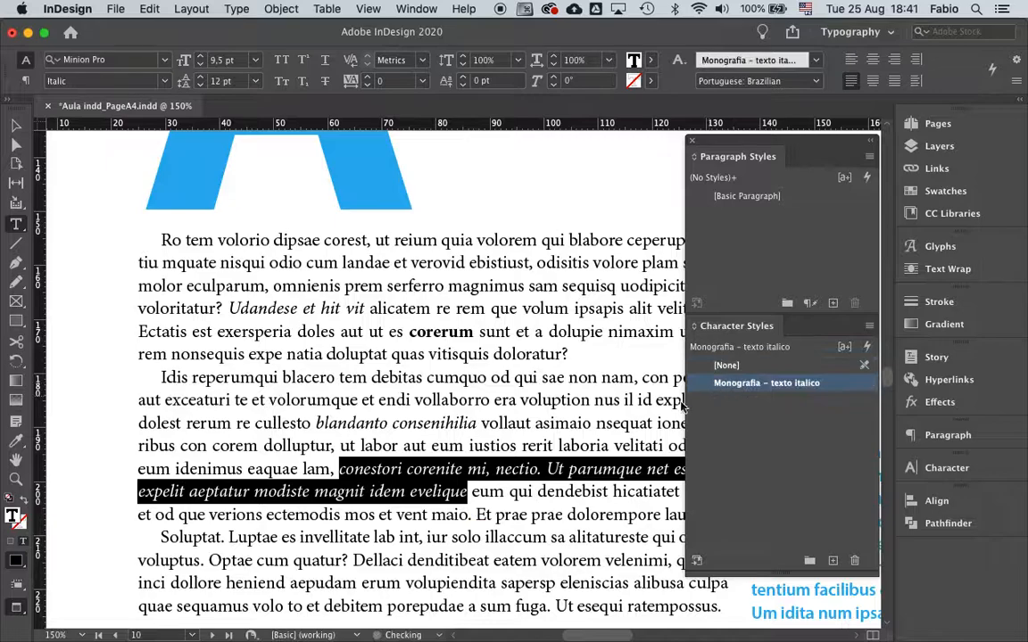
{"action": "left_click_drag", "start_coordinate": [498, 424], "coordinate": [495, 446]}
{"action": "left_click", "coordinate": [438, 425]}
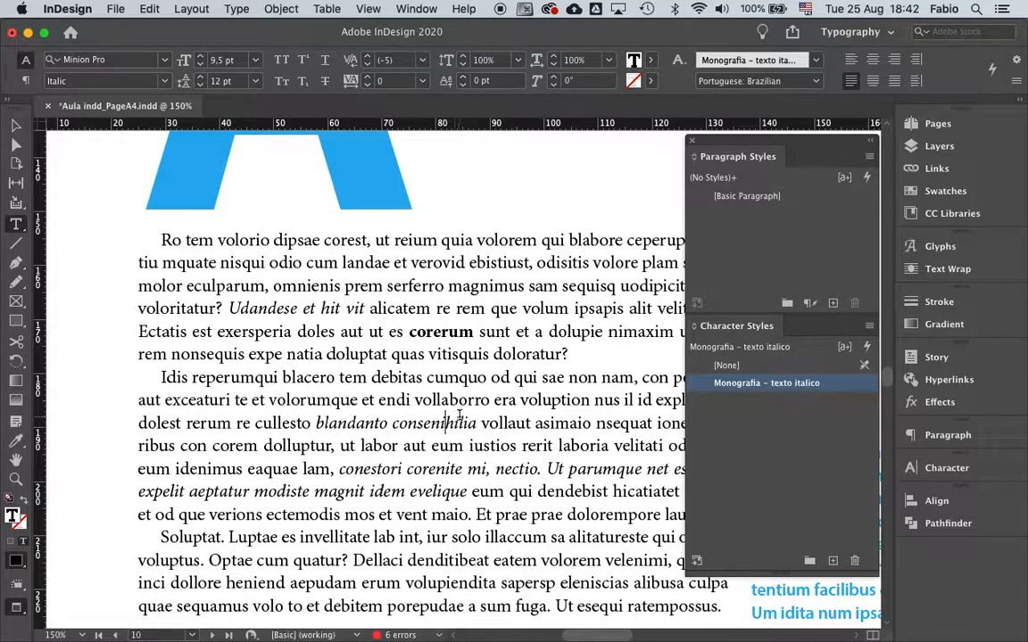
{"action": "scroll", "coordinate": [421, 383], "scroll_direction": "down", "scroll_amount": 2}
{"action": "scroll", "coordinate": [421, 383], "scroll_direction": "right", "scroll_amount": 3}
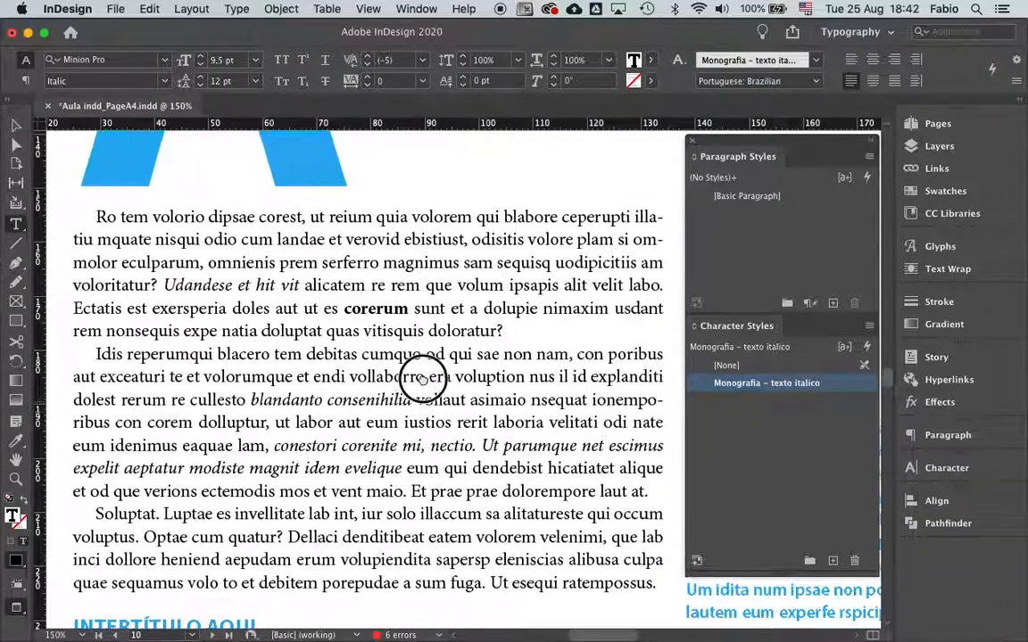
{"action": "scroll", "coordinate": [418, 370], "scroll_direction": "left", "scroll_amount": 2}
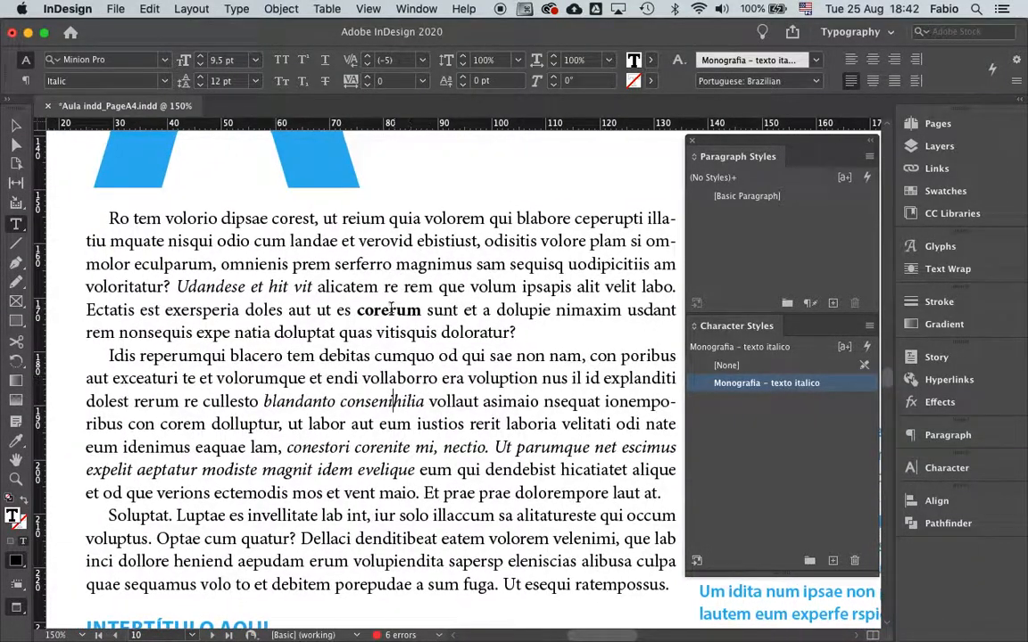
Step: Create a character style named "Monografia – texto bold" from the bold word "corerum" in the first paragraph
{"action": "double_click", "coordinate": [360, 310]}
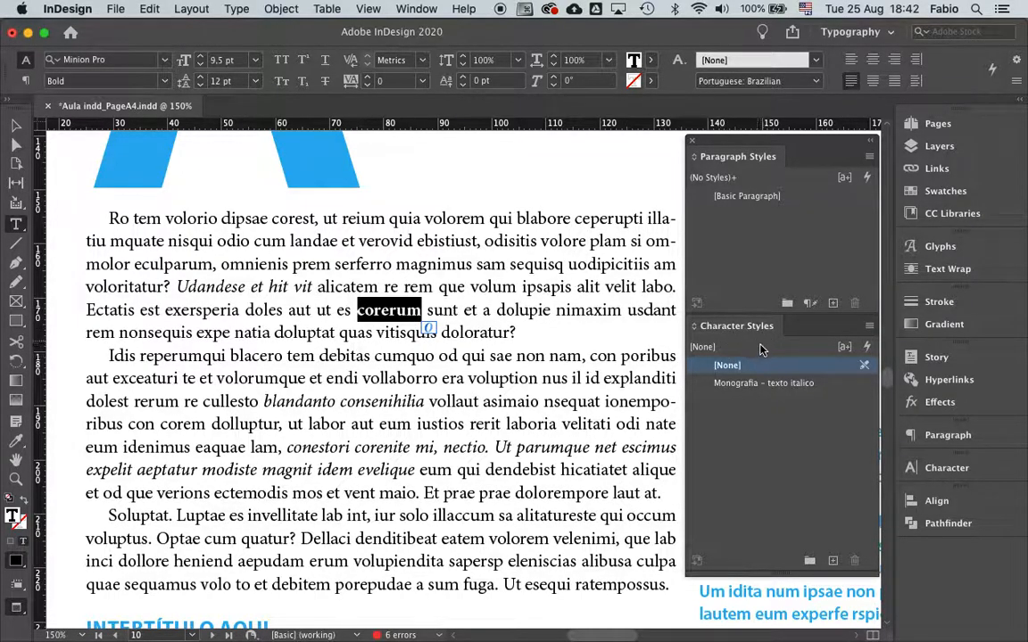
{"action": "left_click", "coordinate": [868, 327]}
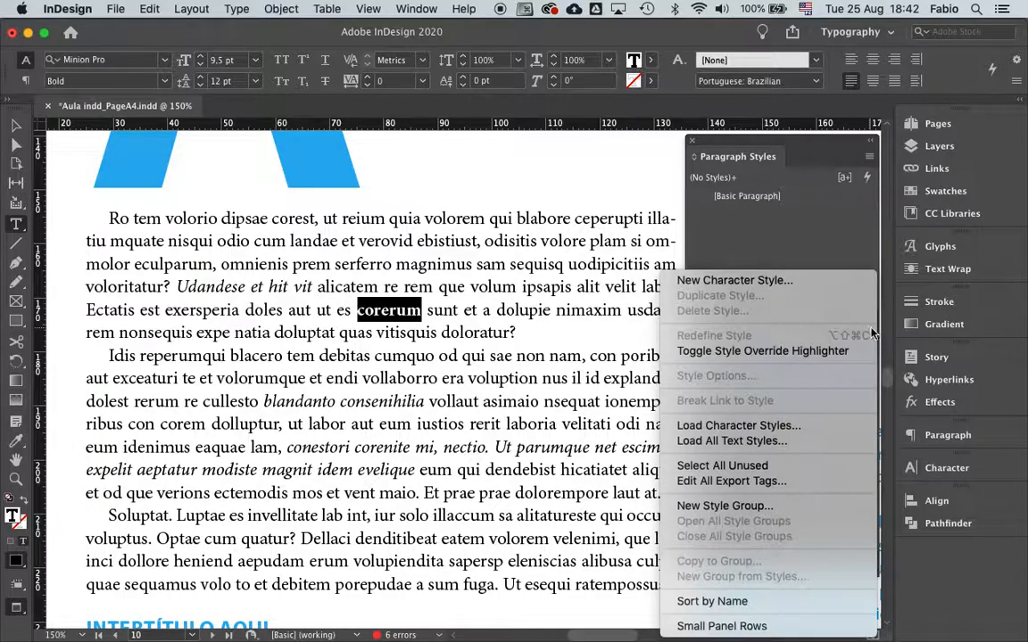
{"action": "left_click", "coordinate": [732, 284]}
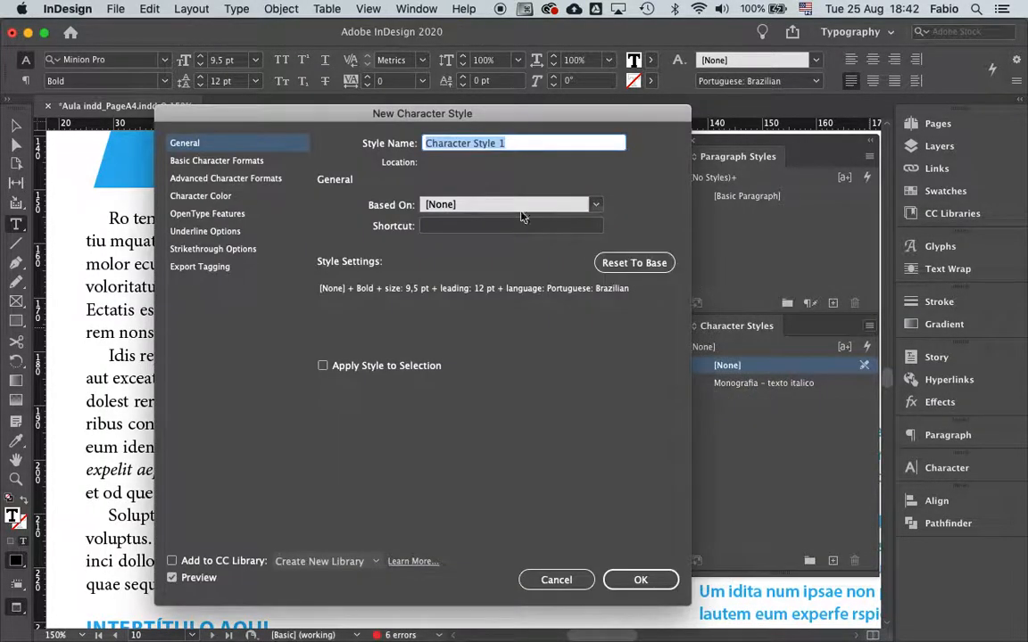
{"action": "type", "text": "Monogra"}
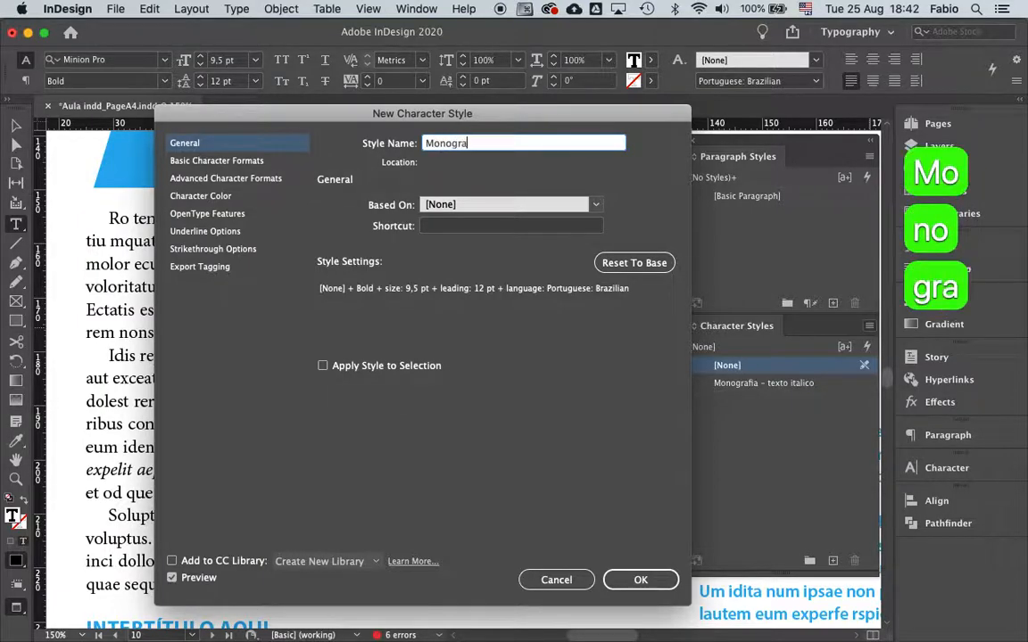
{"action": "type", "text": "fia – "}
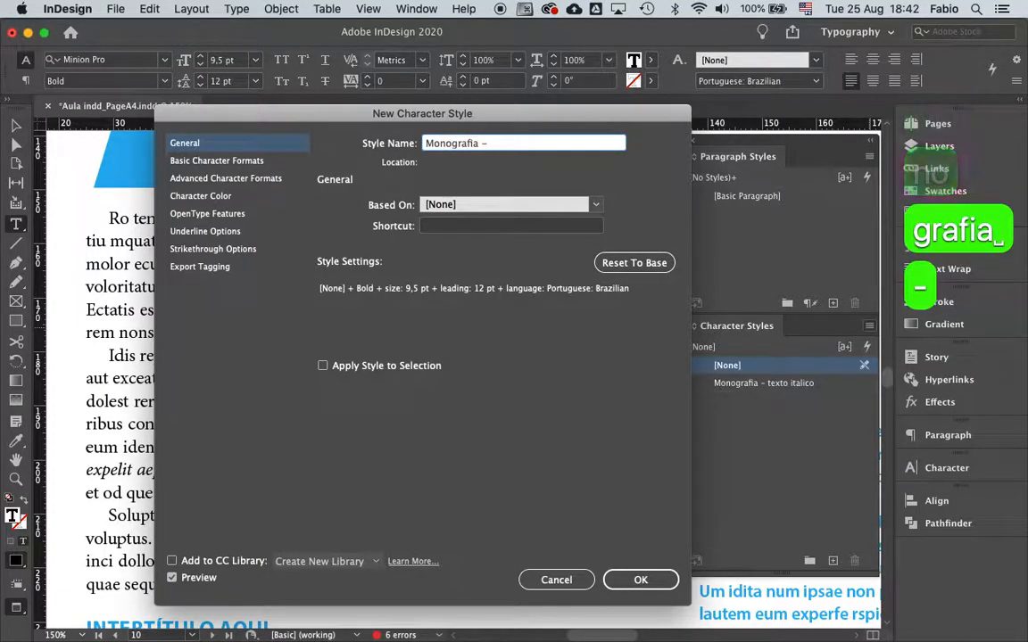
{"action": "type", "text": "tex"}
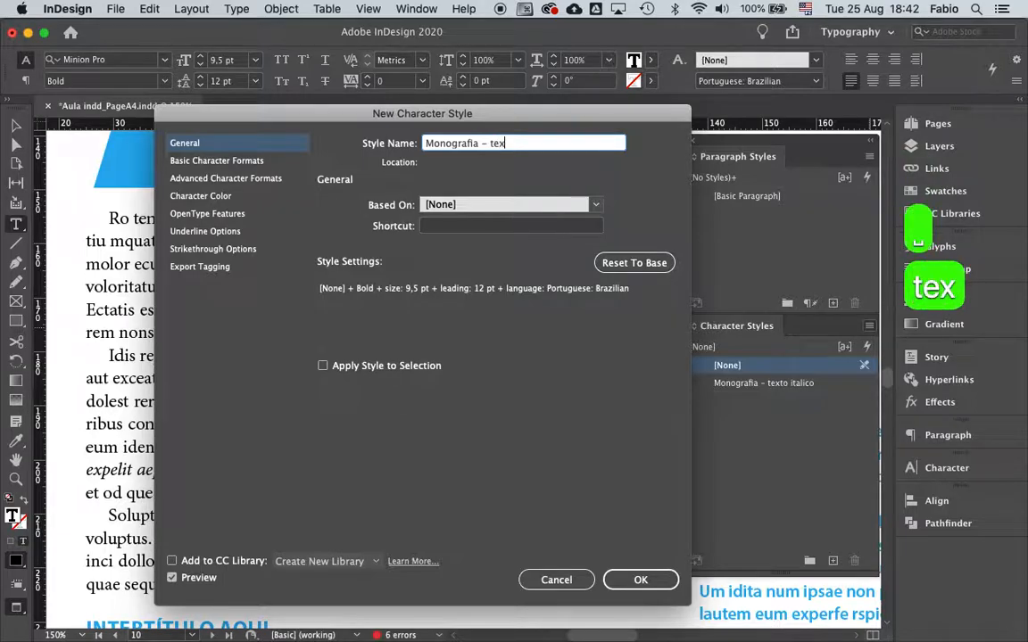
{"action": "type", "text": "to bold"}
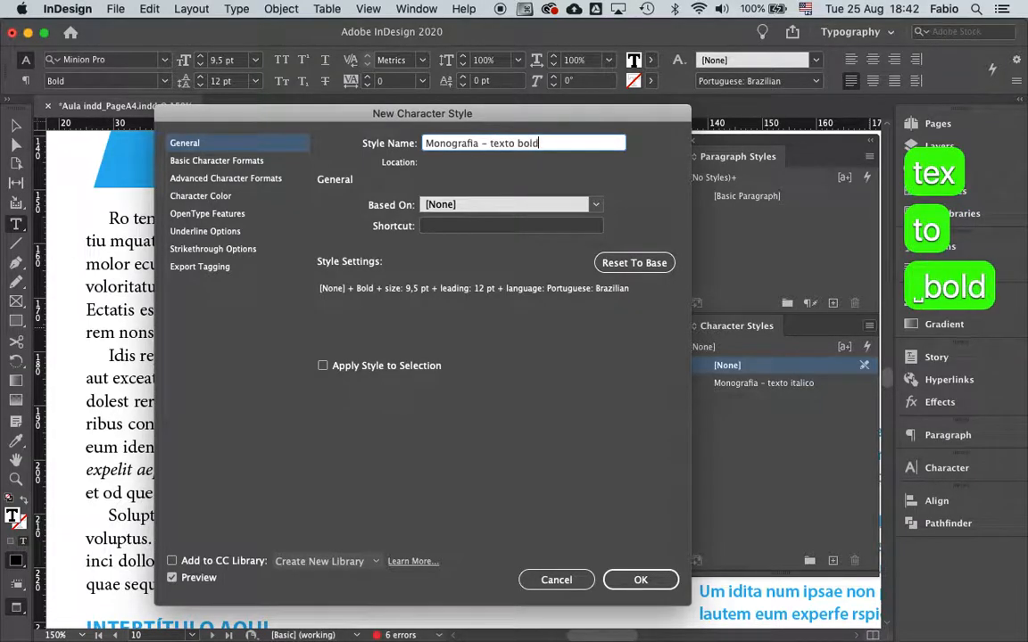
{"action": "left_click", "coordinate": [639, 578]}
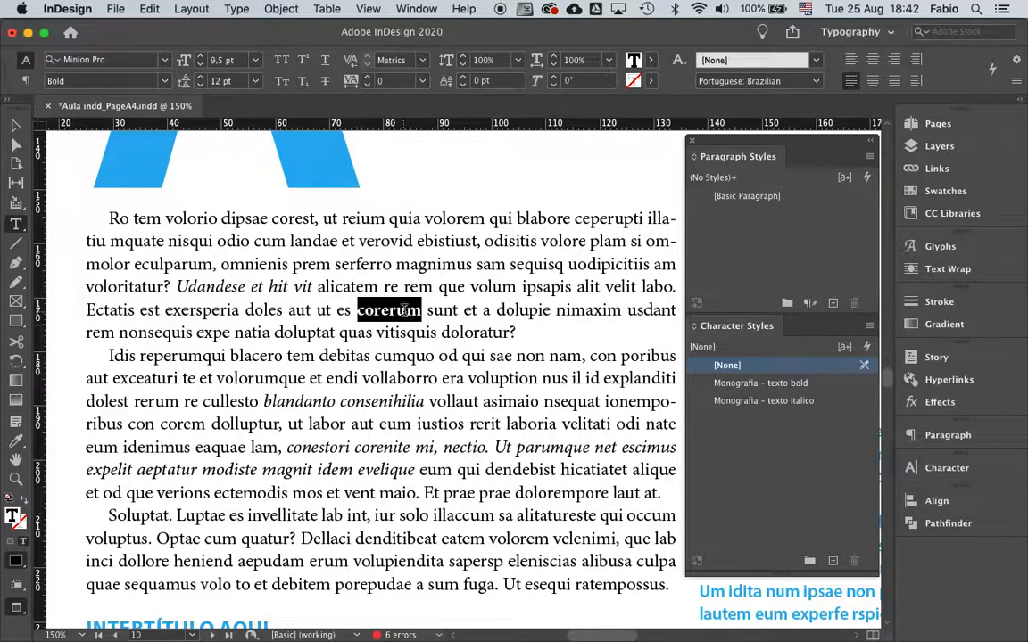
Step: Apply the "Monografia – texto bold" character style to "corerum" and to "blandanto consenihilia" in the second paragraph
{"action": "left_click", "coordinate": [769, 385]}
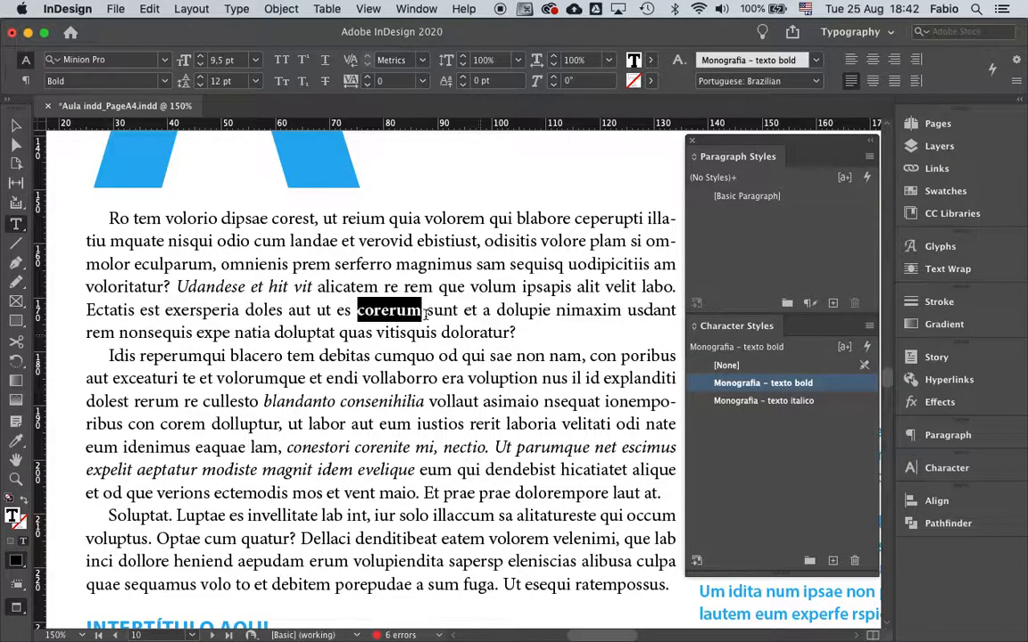
{"action": "left_click_drag", "start_coordinate": [263, 402], "coordinate": [430, 404]}
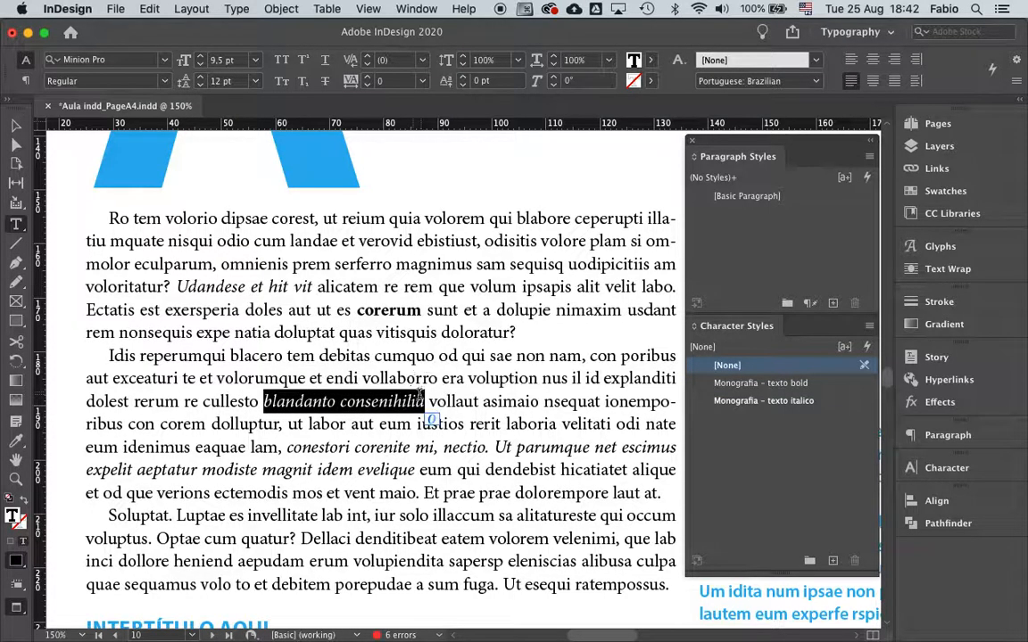
{"action": "left_click", "coordinate": [732, 382]}
{"action": "left_click", "coordinate": [442, 402]}
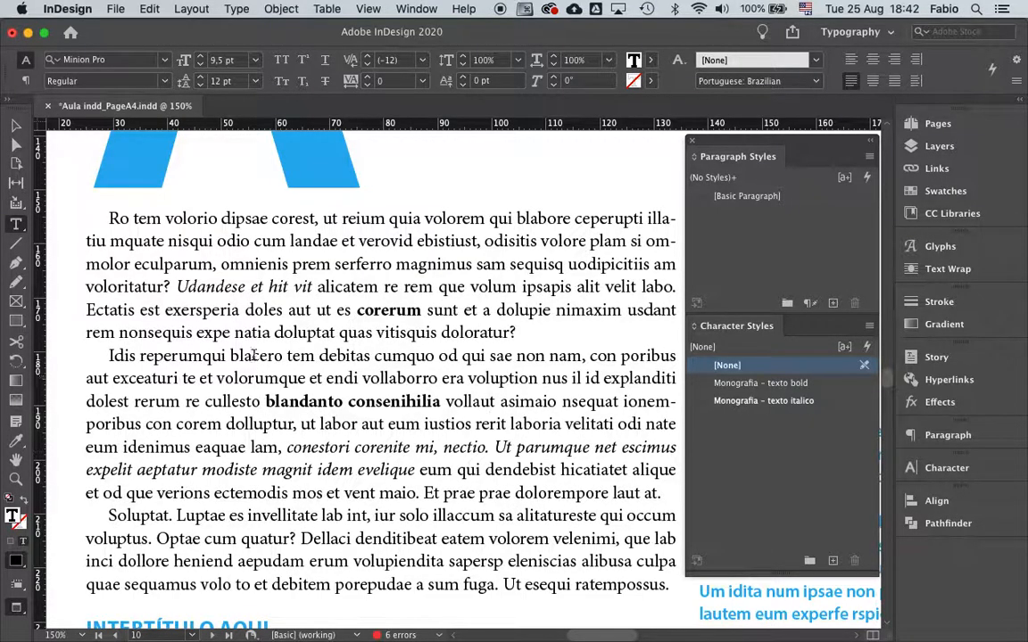
Step: Apply the "Monografia – texto bold" character style to the word "ebistiust" in the first paragraph
{"action": "left_click", "coordinate": [394, 242]}
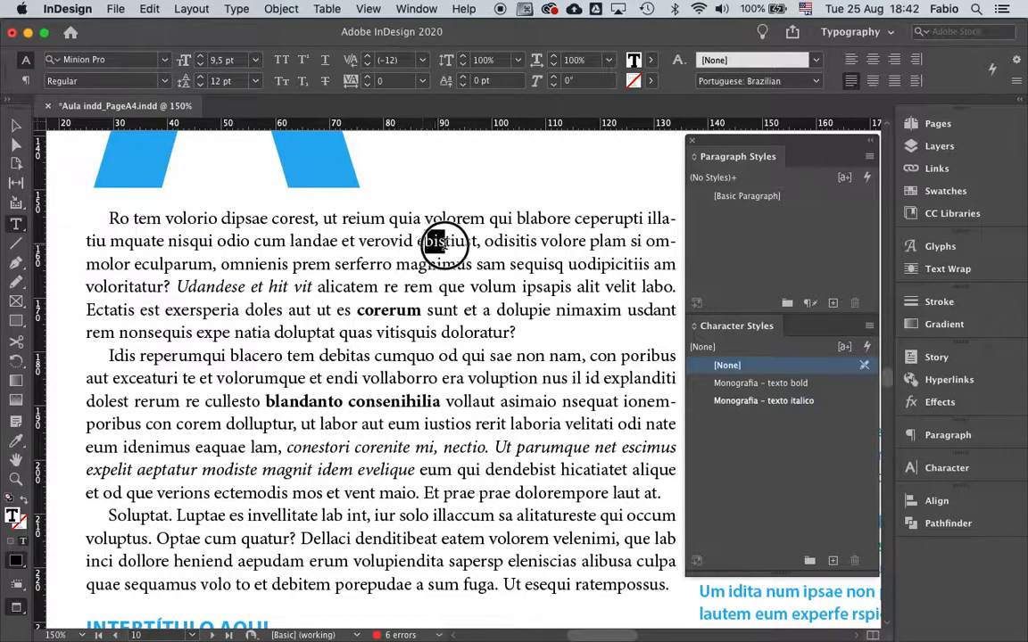
{"action": "double_click", "coordinate": [460, 241]}
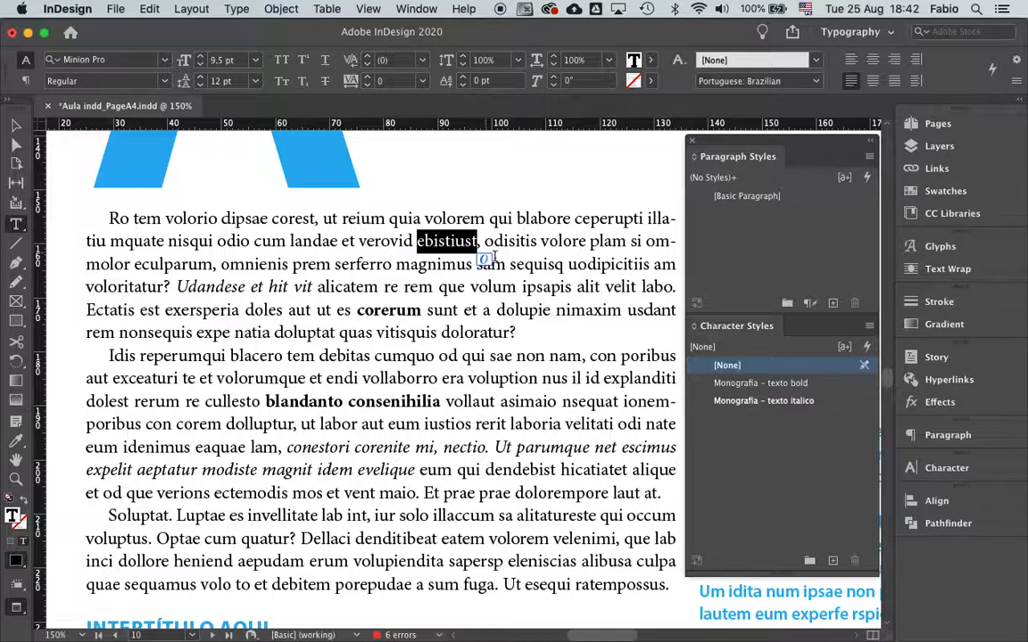
{"action": "left_click", "coordinate": [763, 383]}
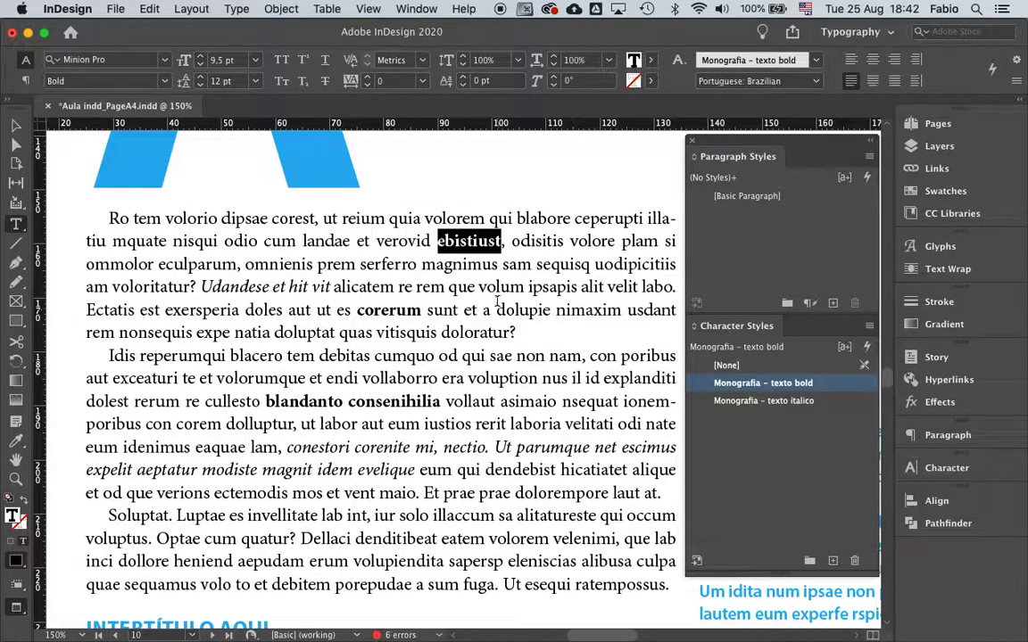
{"action": "left_click", "coordinate": [448, 266]}
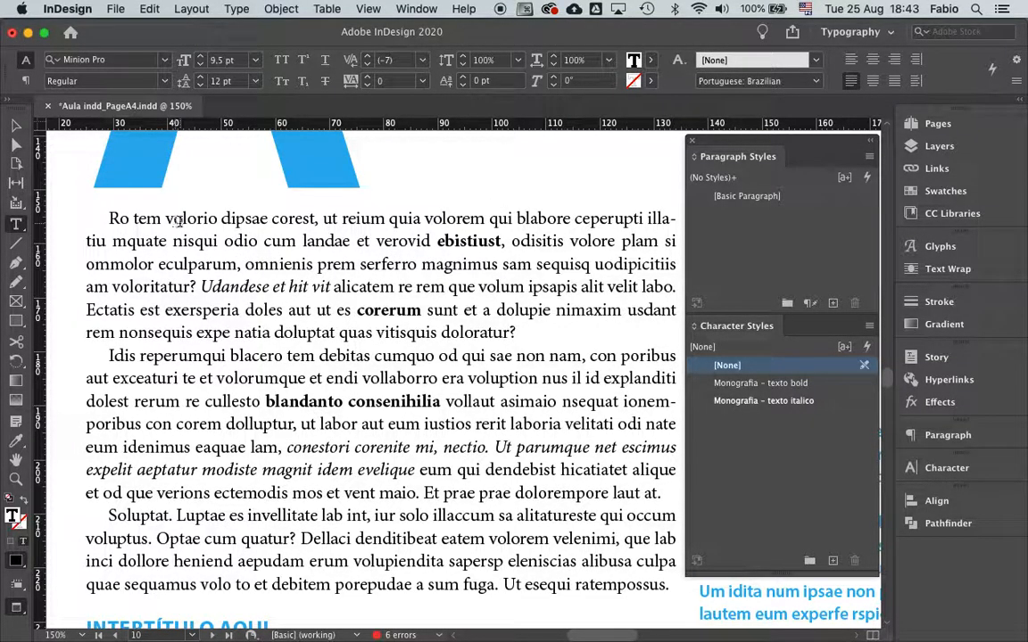
Step: Start a new paragraph style from the first body paragraph and review its character format, indent, tab and rule settings
{"action": "left_click_drag", "start_coordinate": [174, 219], "coordinate": [270, 239]}
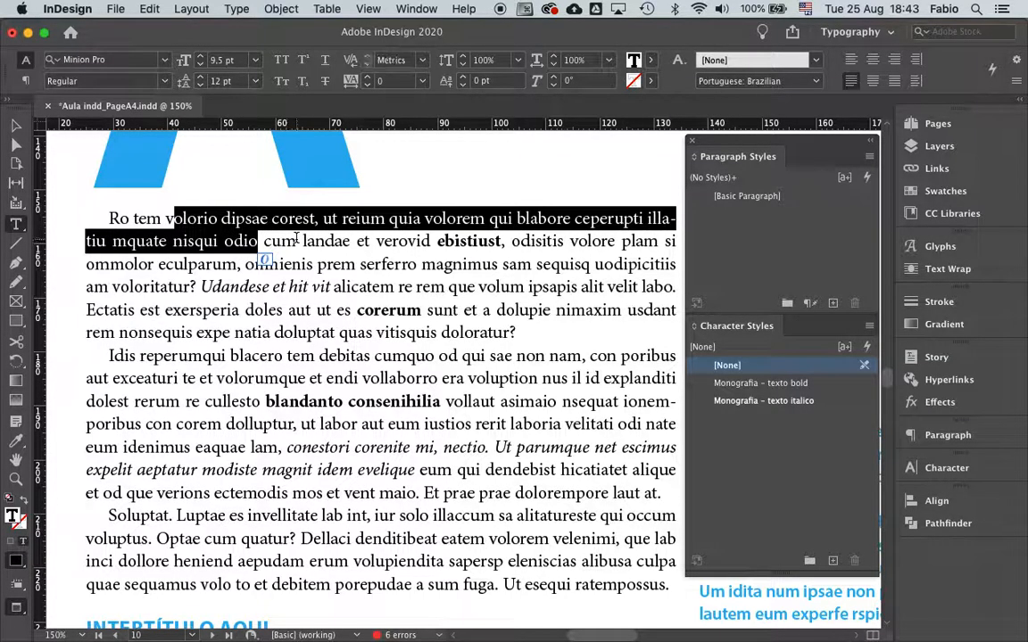
{"action": "left_click", "coordinate": [264, 225]}
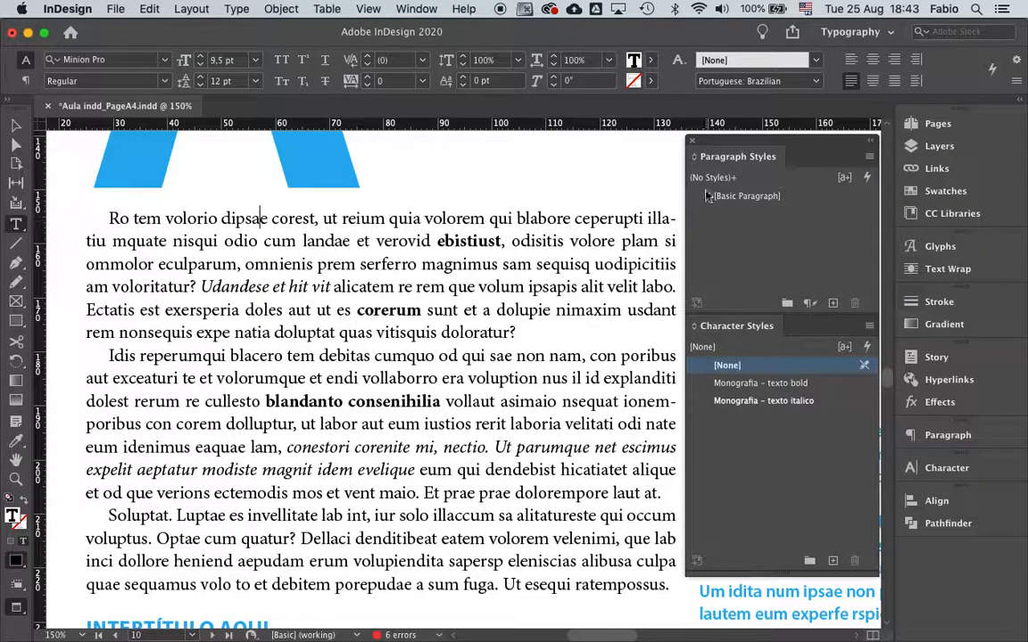
{"action": "left_click", "coordinate": [871, 159]}
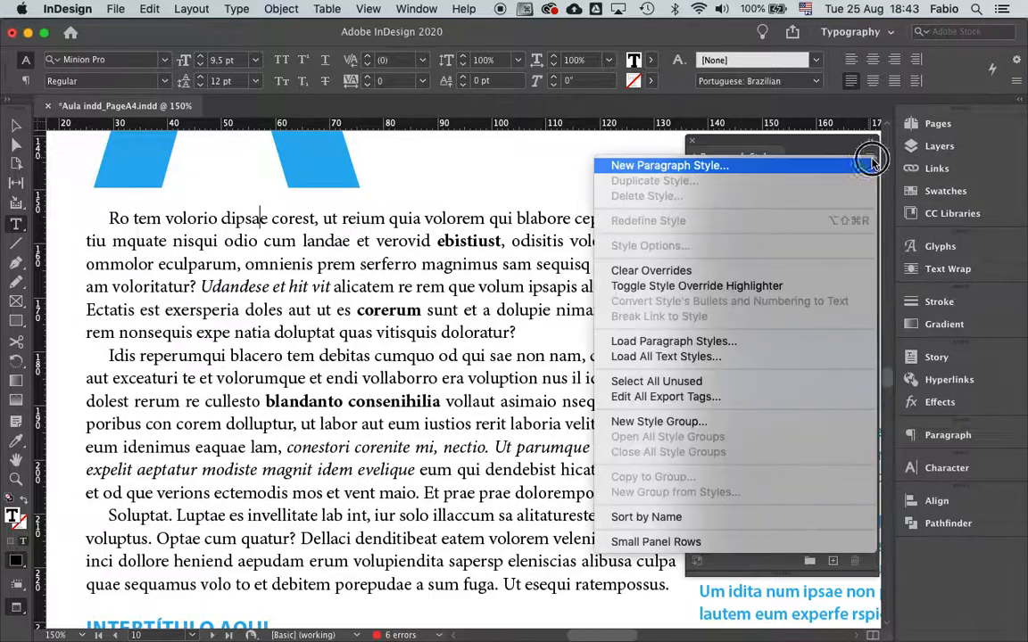
{"action": "left_click", "coordinate": [704, 166]}
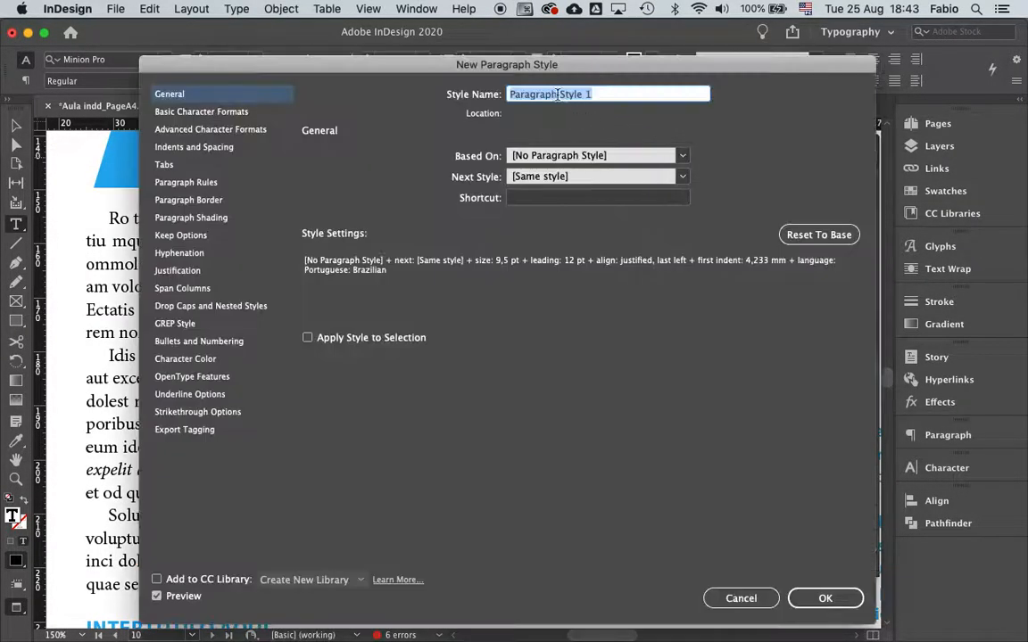
{"action": "left_click", "coordinate": [234, 114]}
{"action": "left_click", "coordinate": [238, 130]}
{"action": "left_click", "coordinate": [236, 147]}
{"action": "left_click", "coordinate": [234, 164]}
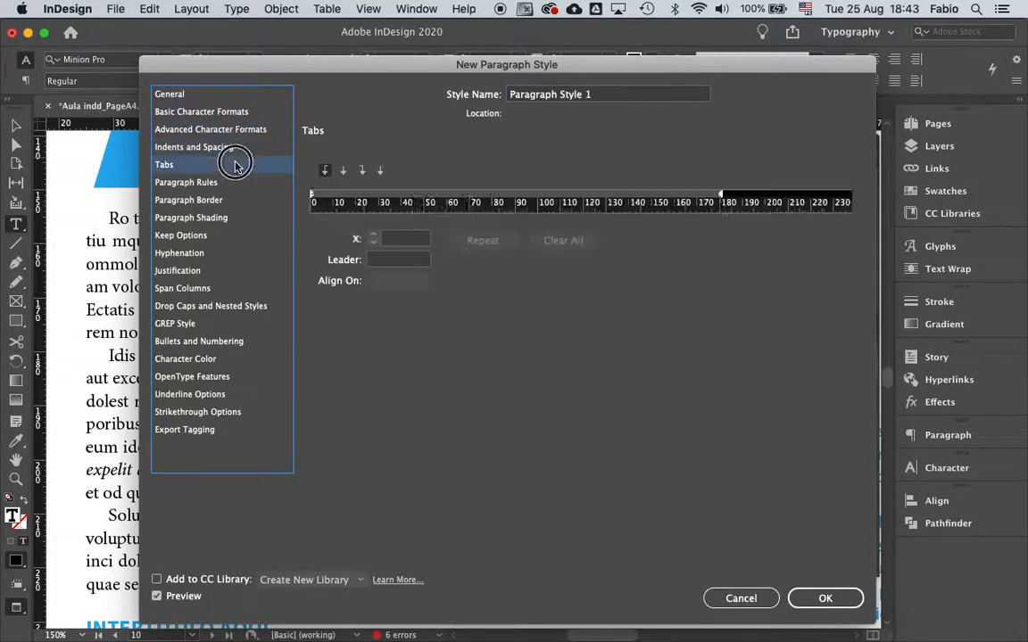
{"action": "left_click", "coordinate": [239, 181]}
{"action": "left_click", "coordinate": [206, 95]}
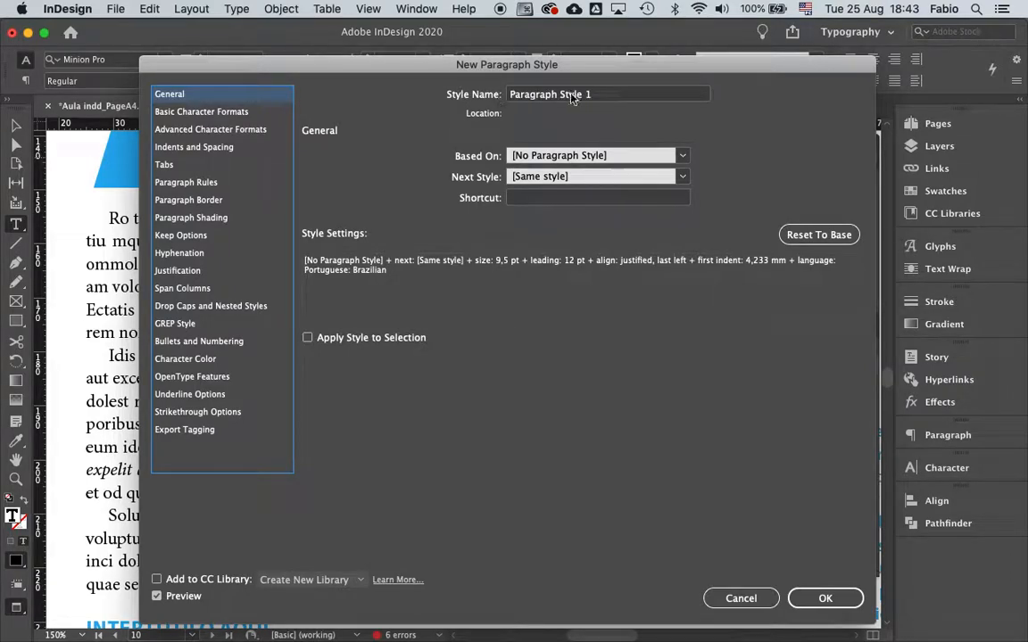
Step: Name the new paragraph style "Monografia – Texto Principal" and create it
{"action": "left_click", "coordinate": [601, 95]}
{"action": "triple_click", "coordinate": [600, 94]}
{"action": "type", "text": "M"}
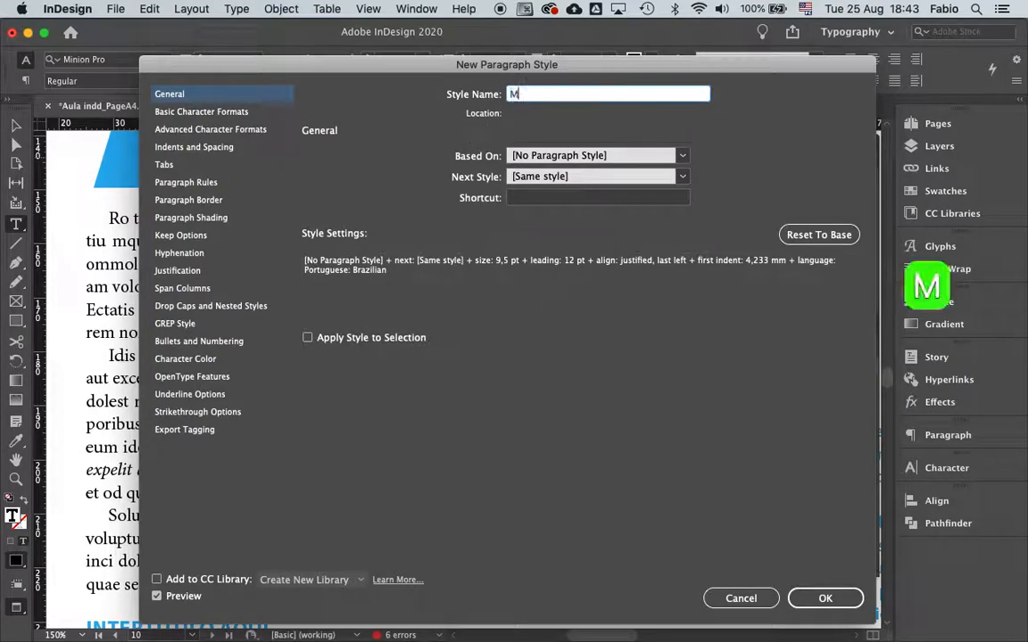
{"action": "type", "text": "onografia – "}
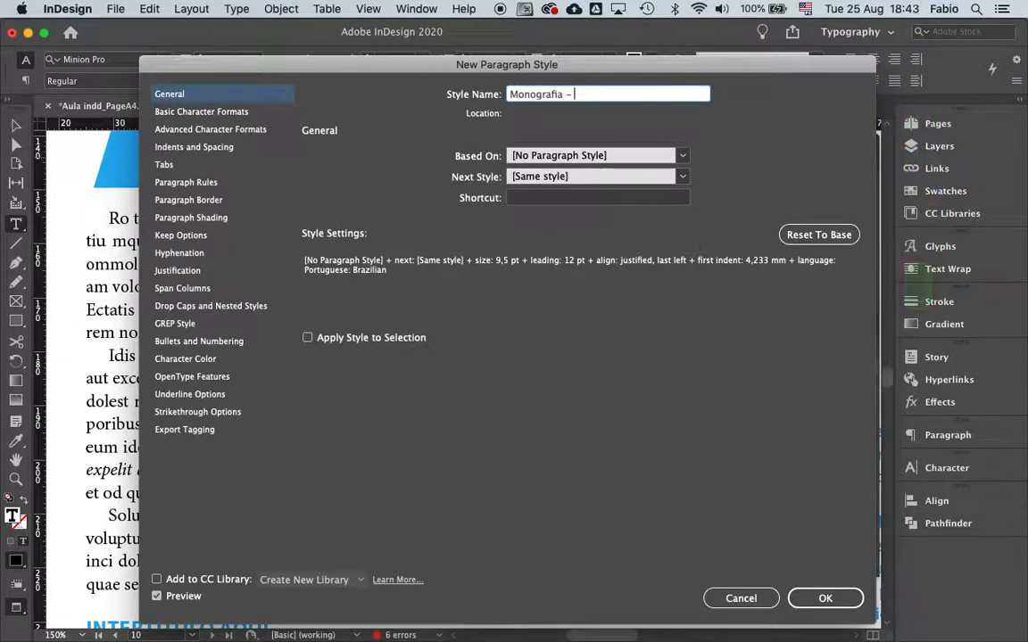
{"action": "type", "text": "Texto Principal"}
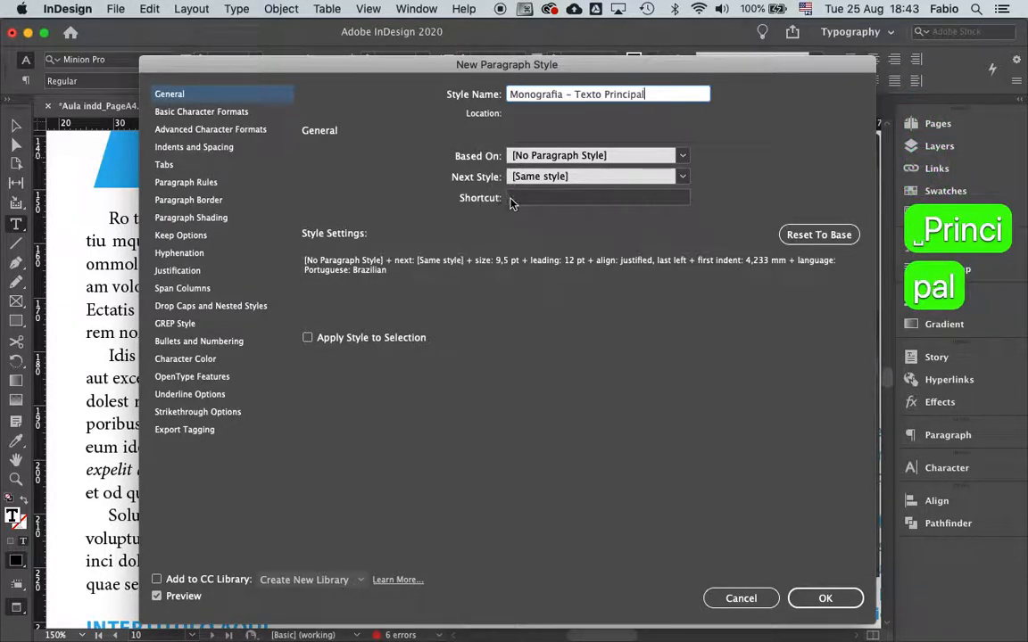
{"action": "left_click_drag", "start_coordinate": [389, 63], "coordinate": [574, 81]}
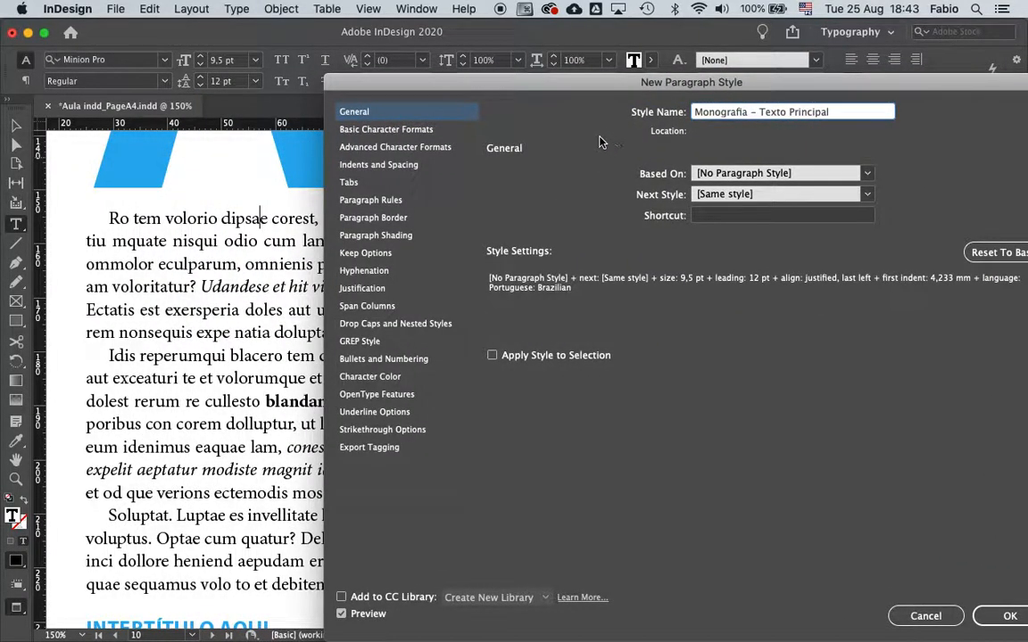
{"action": "left_click_drag", "start_coordinate": [610, 85], "coordinate": [469, 90]}
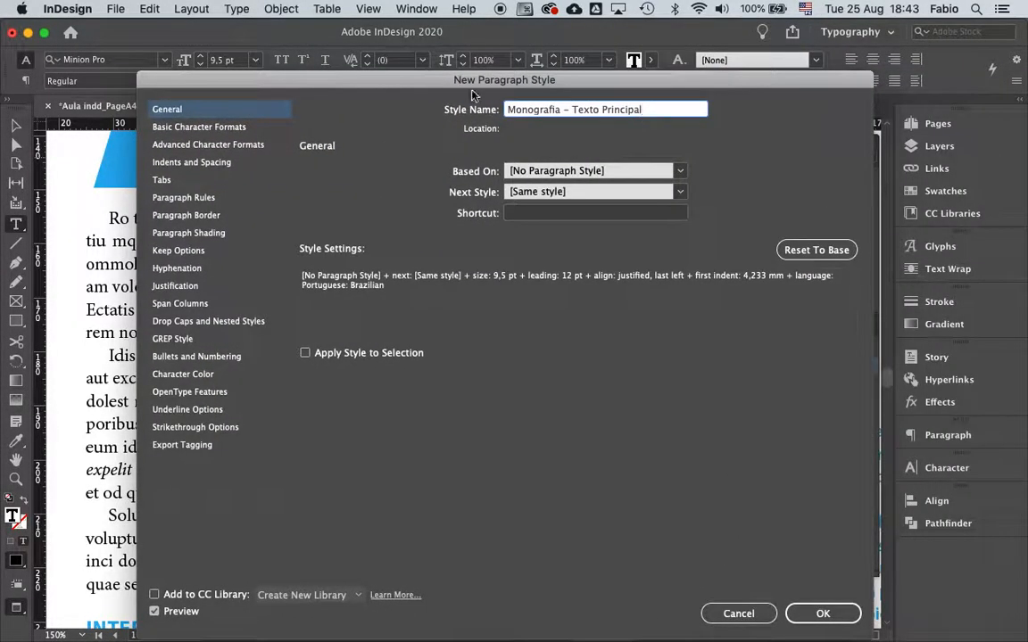
{"action": "left_click", "coordinate": [820, 616]}
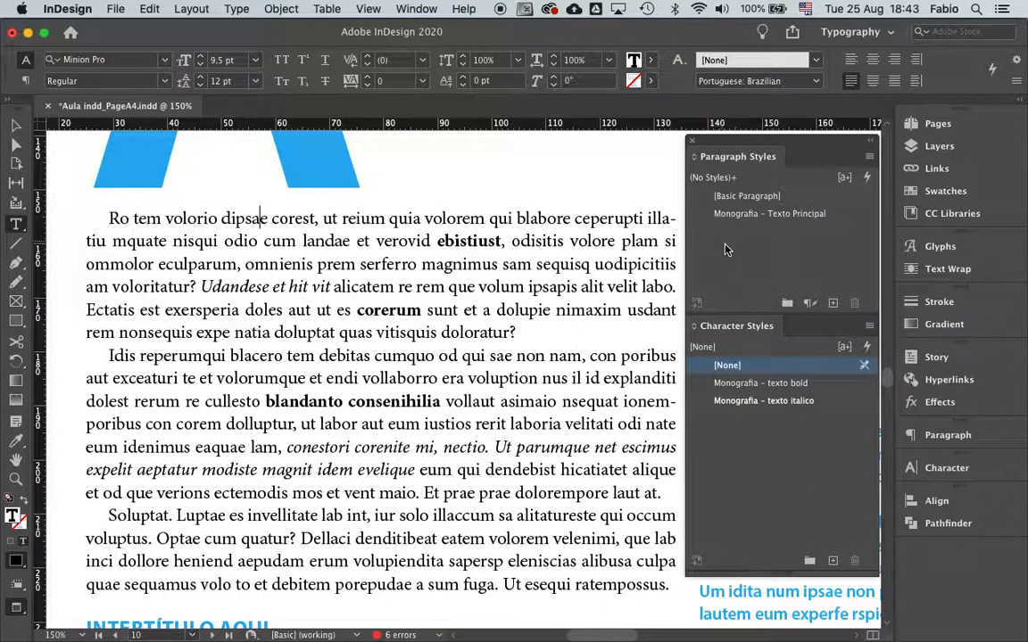
Step: Apply the "Monografia – Texto Principal" paragraph style to the three body paragraphs above the "INTERTÍTULO AQUI" heading
{"action": "key", "text": "super+a"}
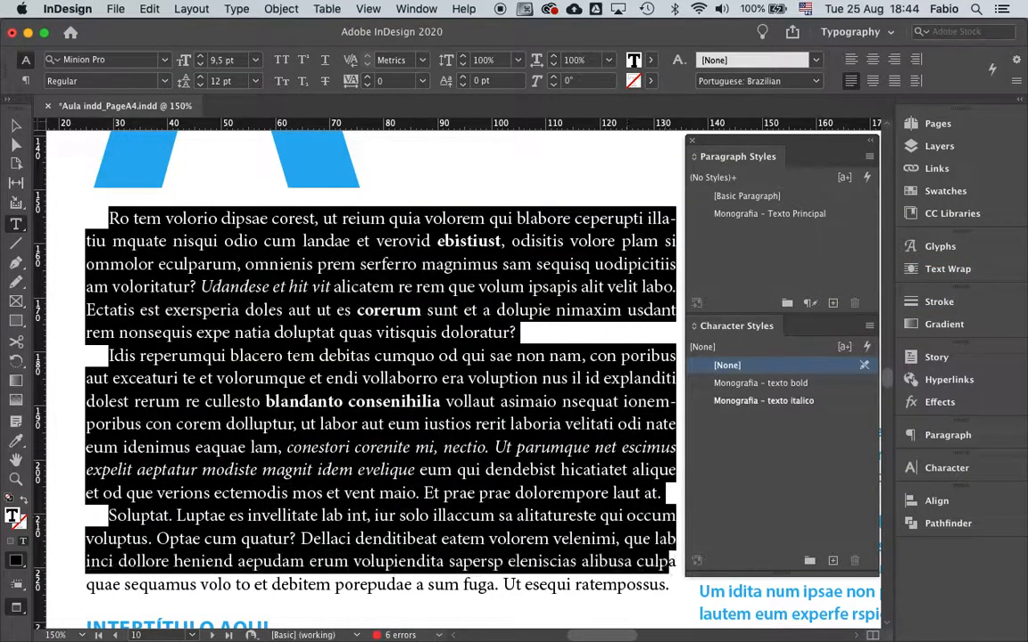
{"action": "left_click", "coordinate": [773, 213]}
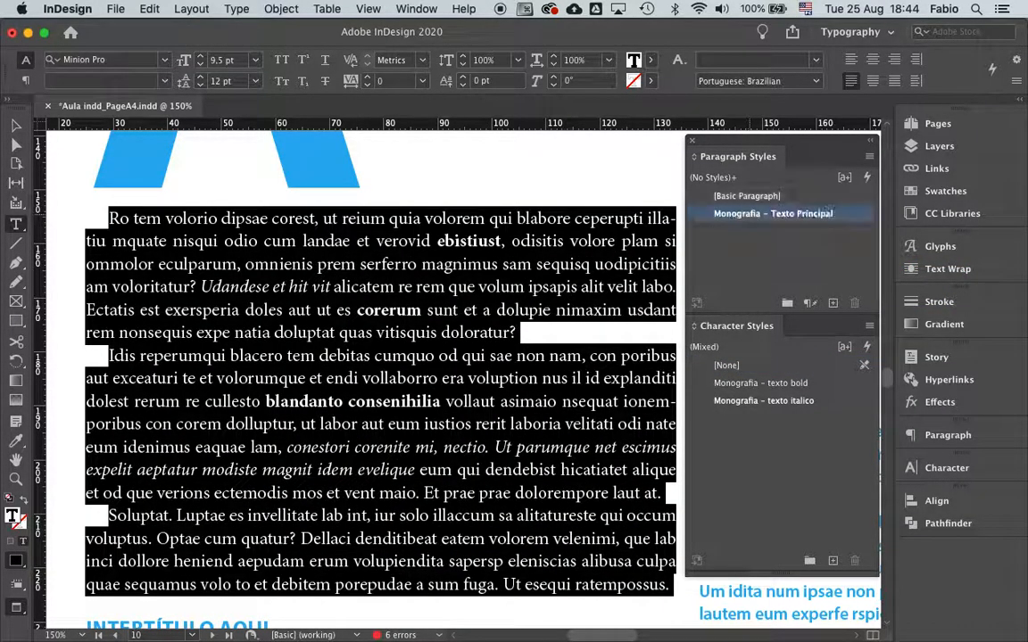
{"action": "key", "text": "super+shift+a"}
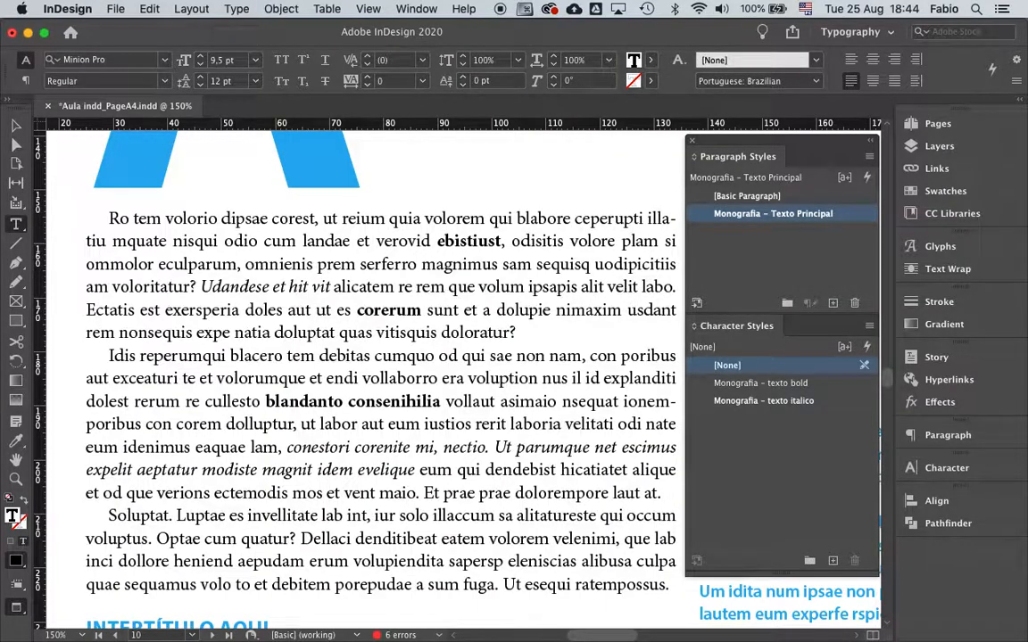
Step: Check which paragraph and character styles are assigned to the regular and bold body text, continuing down to the "INTERTÍTULO AQUI" section
{"action": "left_click_drag", "start_coordinate": [246, 218], "coordinate": [291, 230]}
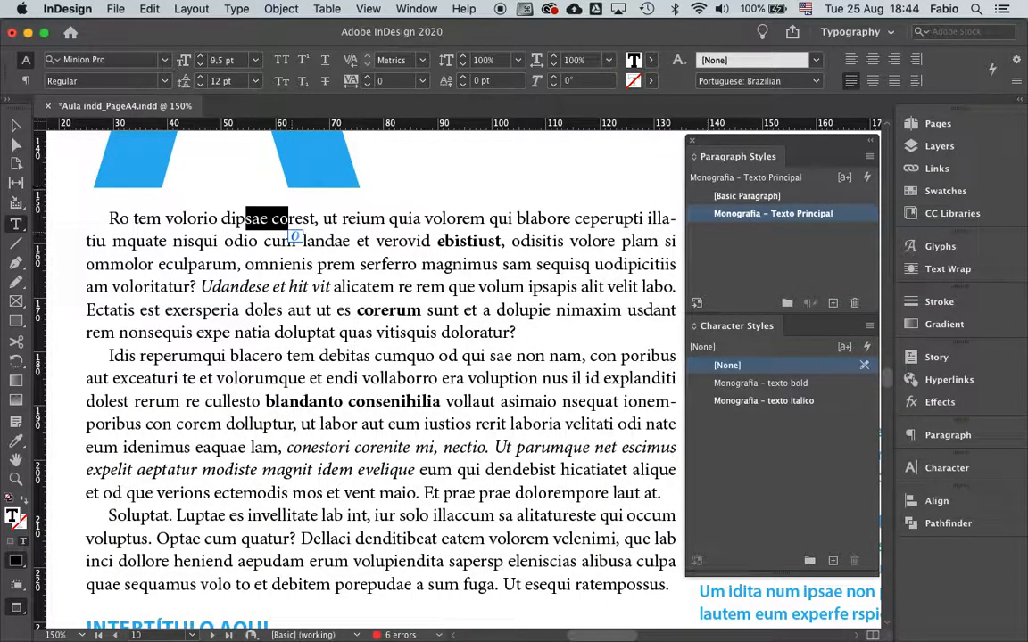
{"action": "left_click", "coordinate": [184, 222]}
{"action": "left_click_drag", "start_coordinate": [102, 219], "coordinate": [247, 272]}
{"action": "left_click", "coordinate": [359, 264]}
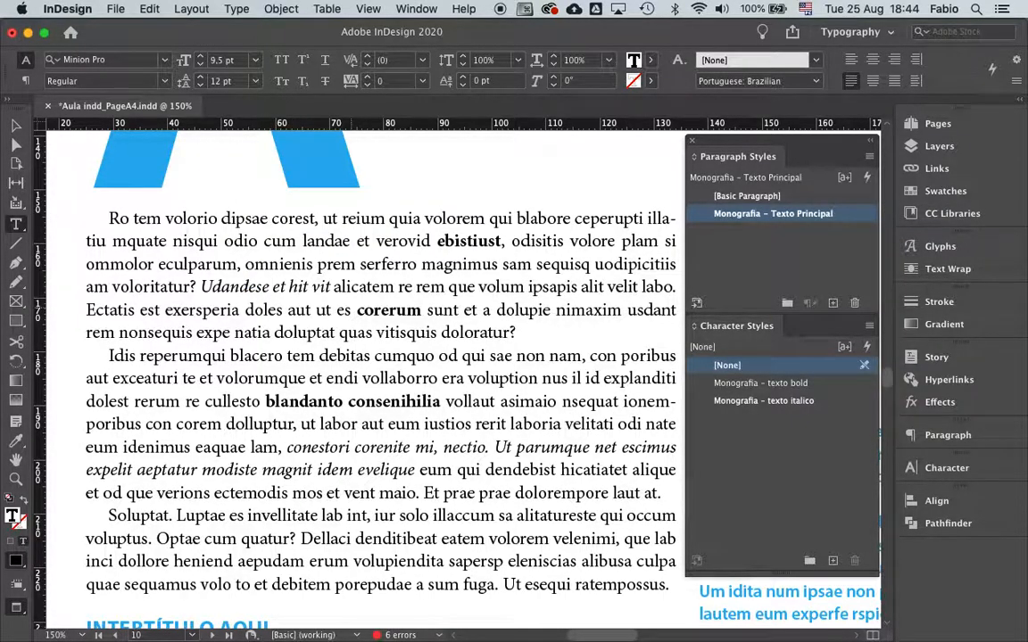
{"action": "left_click", "coordinate": [763, 382]}
{"action": "left_click", "coordinate": [415, 402]}
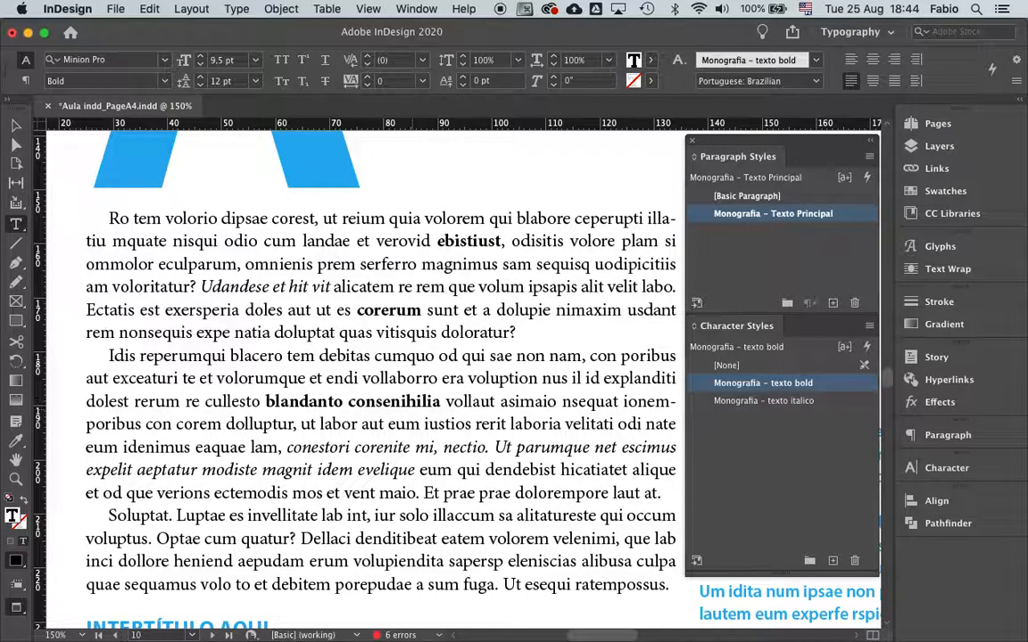
{"action": "left_click", "coordinate": [438, 471]}
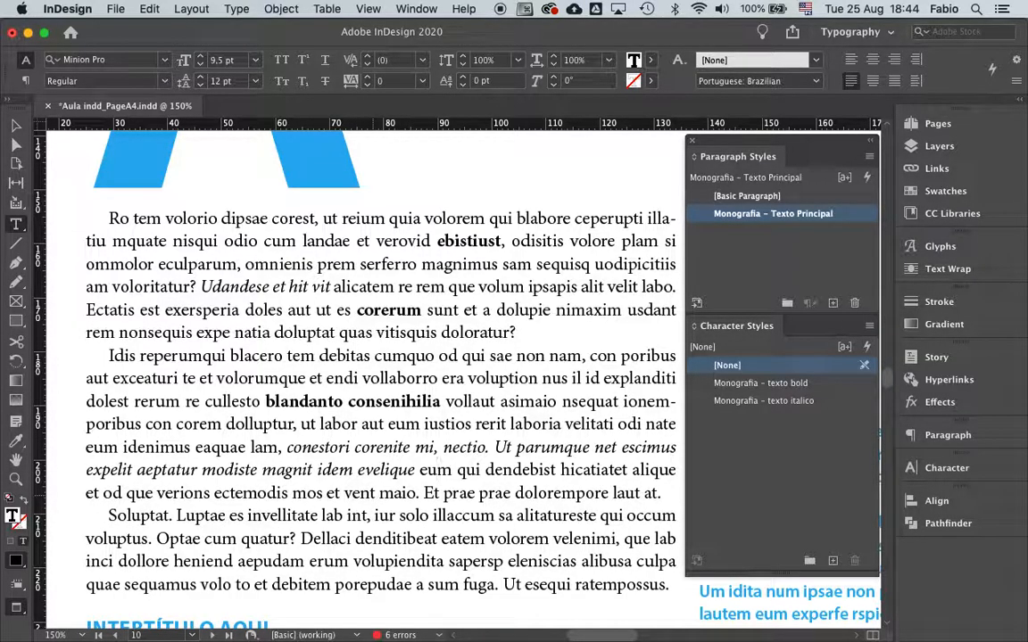
{"action": "scroll", "coordinate": [357, 357], "scroll_direction": "down", "scroll_amount": 6}
{"action": "scroll", "coordinate": [357, 357], "scroll_direction": "left", "scroll_amount": 2}
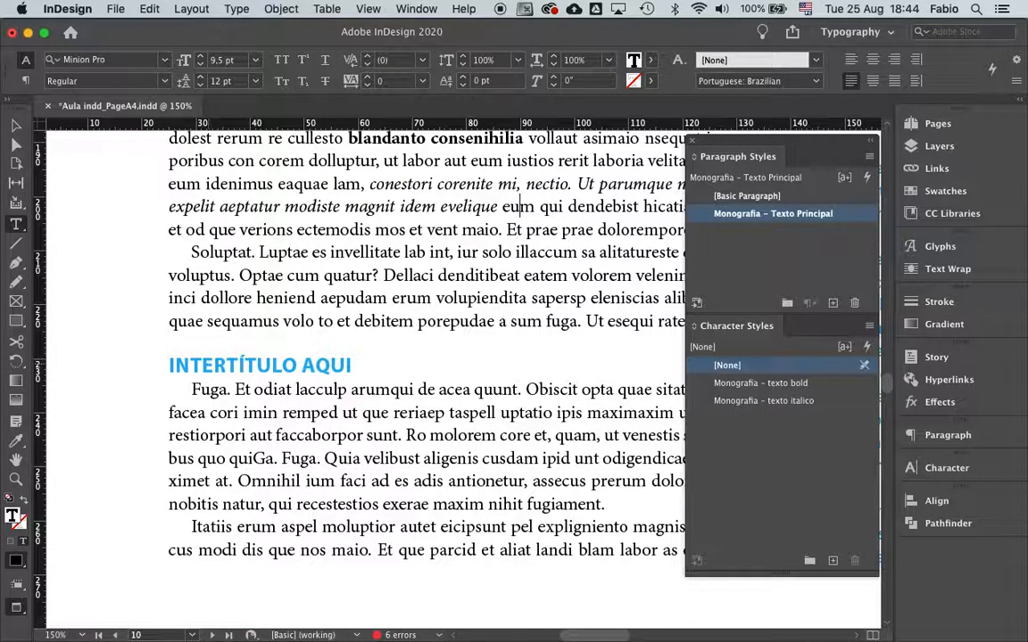
Step: Create the paragraph style "Monografia – intertitulo" from the "INTERTÍTULO AQUI" heading, with the style applied to the selection
{"action": "left_click_drag", "start_coordinate": [202, 366], "coordinate": [273, 375]}
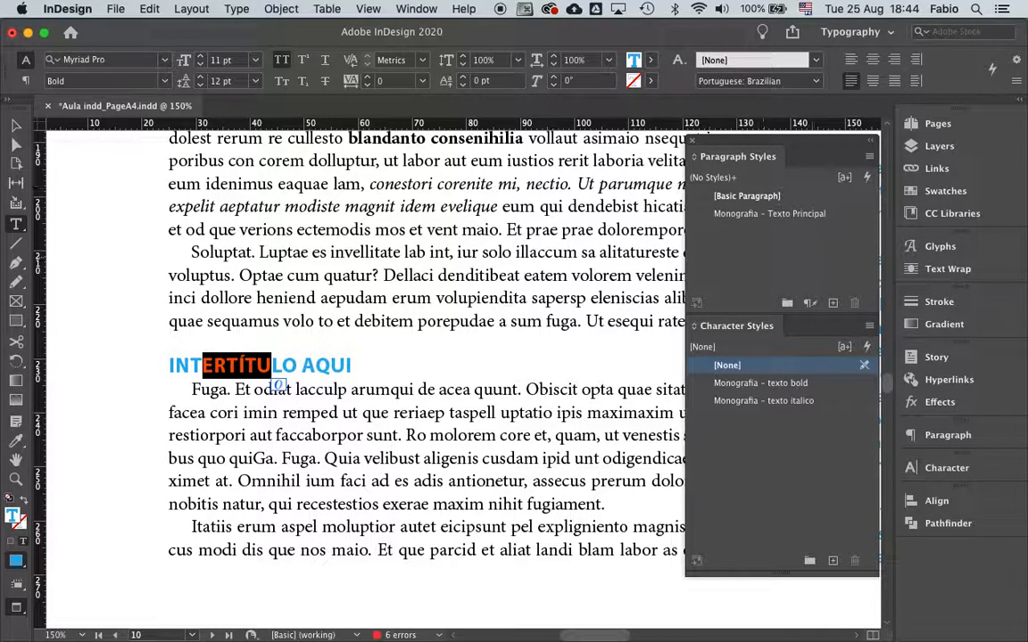
{"action": "left_click", "coordinate": [869, 156]}
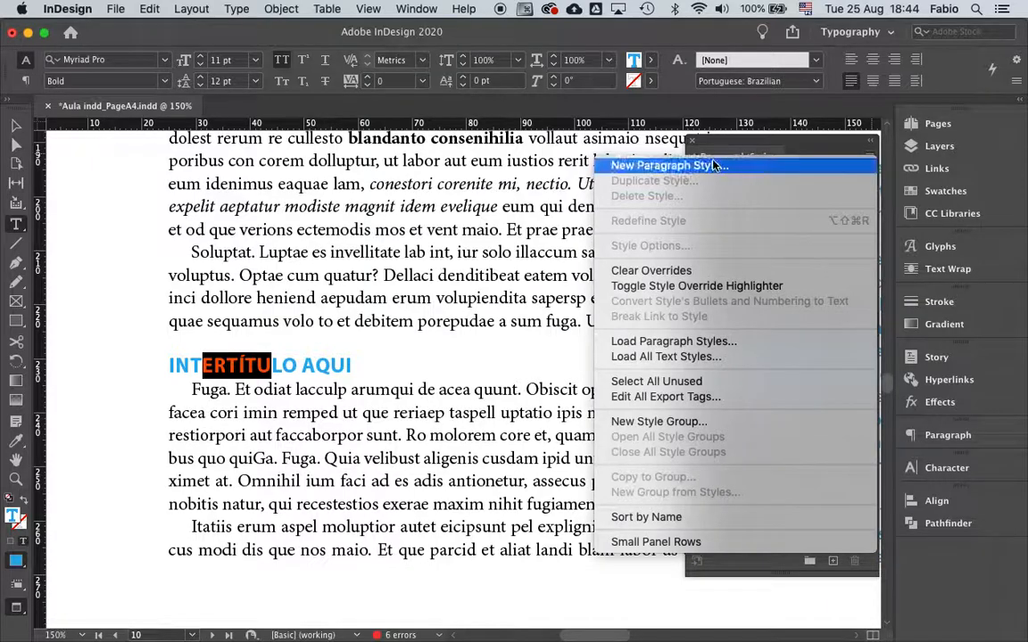
{"action": "left_click", "coordinate": [757, 146]}
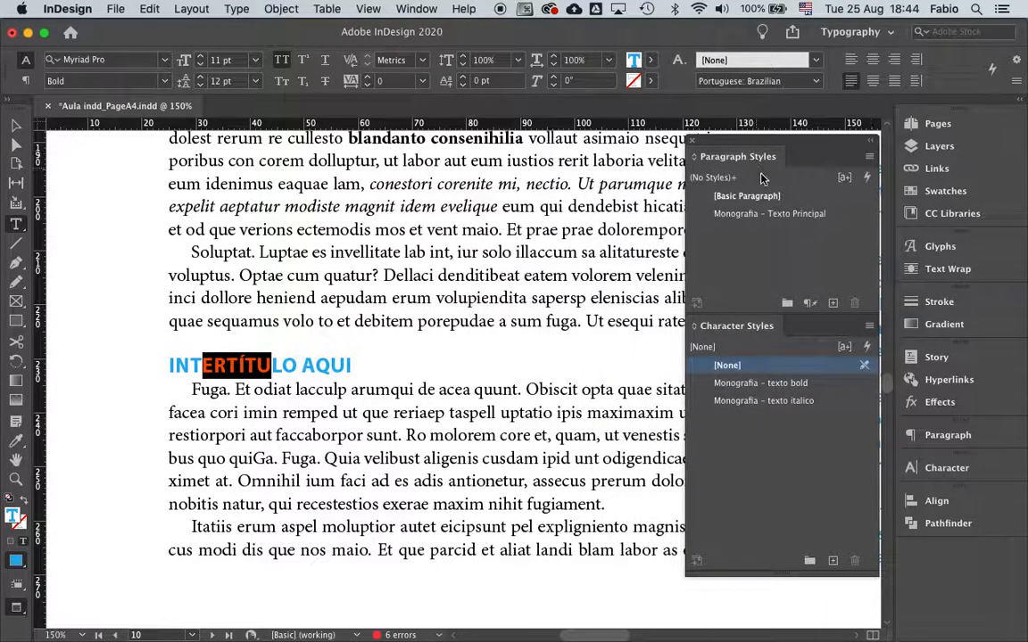
{"action": "left_click", "coordinate": [833, 304], "text": "alt"}
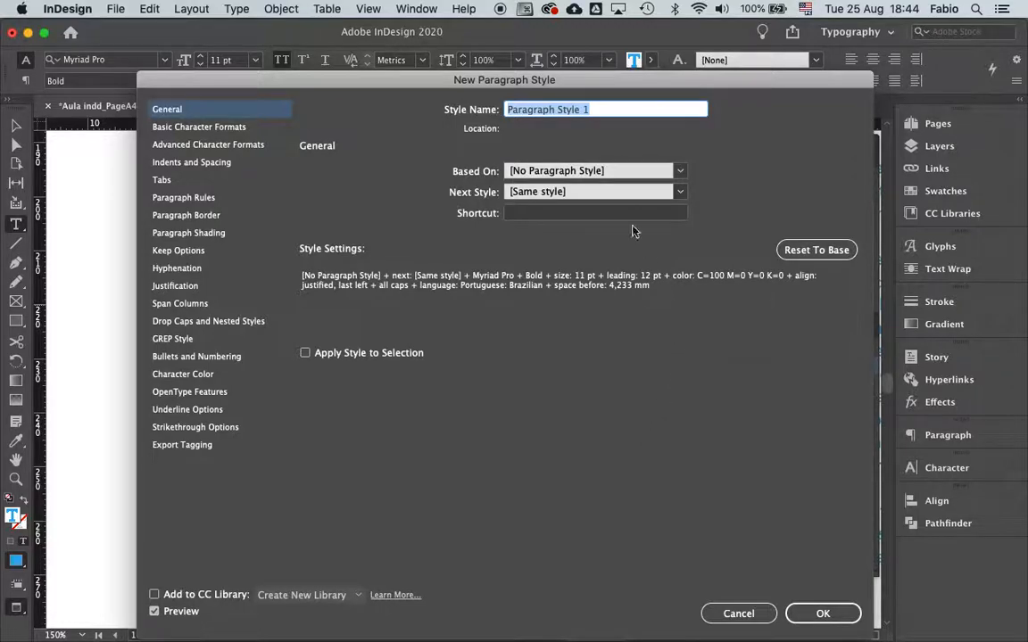
{"action": "type", "text": "Monogrf"}
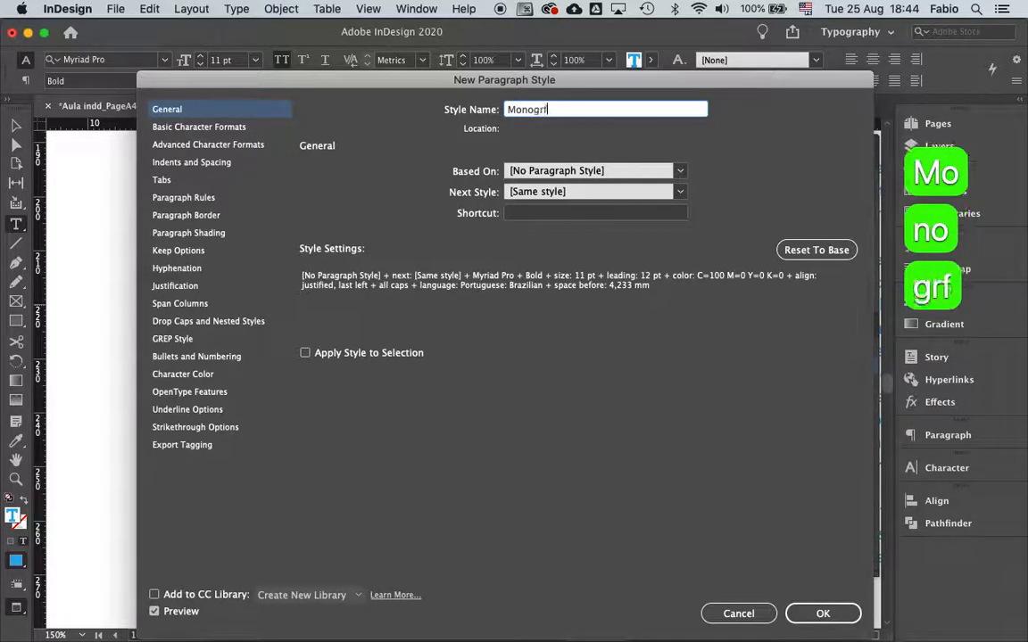
{"action": "key", "text": "BackSpace"}
{"action": "type", "text": "afia – "}
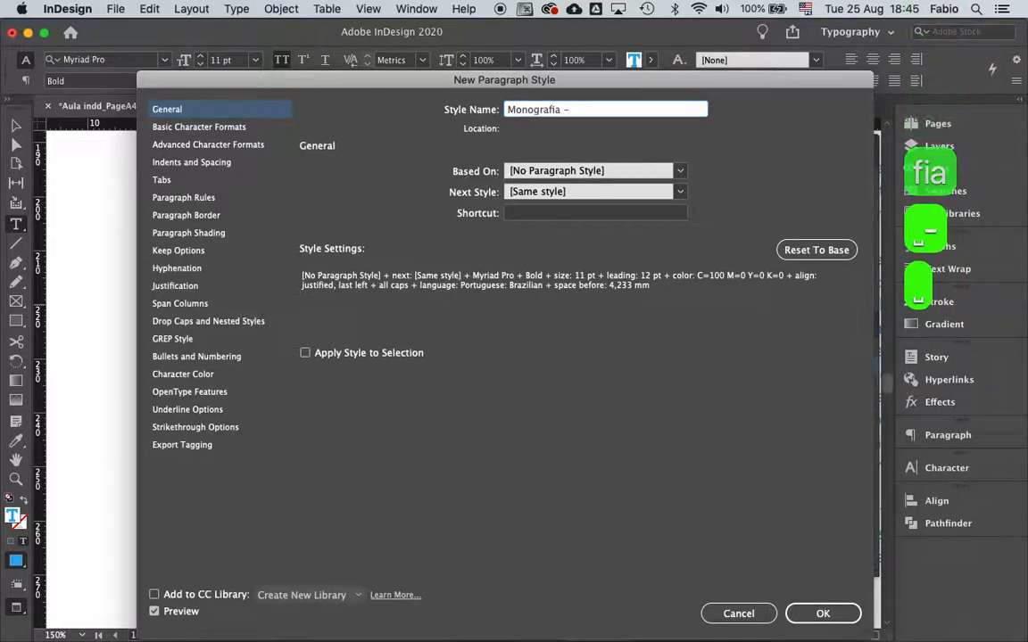
{"action": "type", "text": "intertitul"}
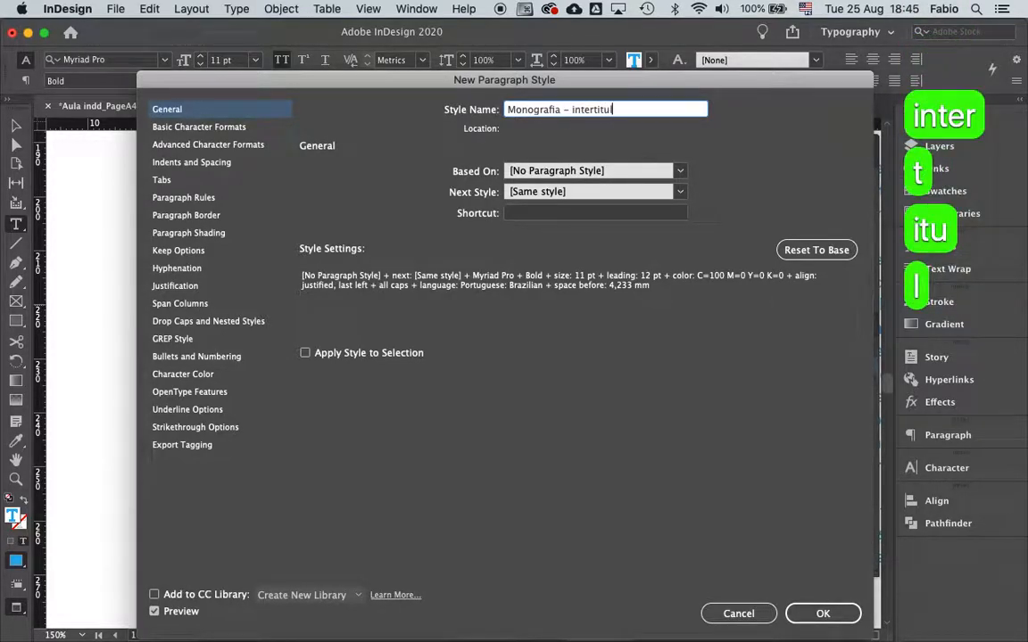
{"action": "type", "text": "o"}
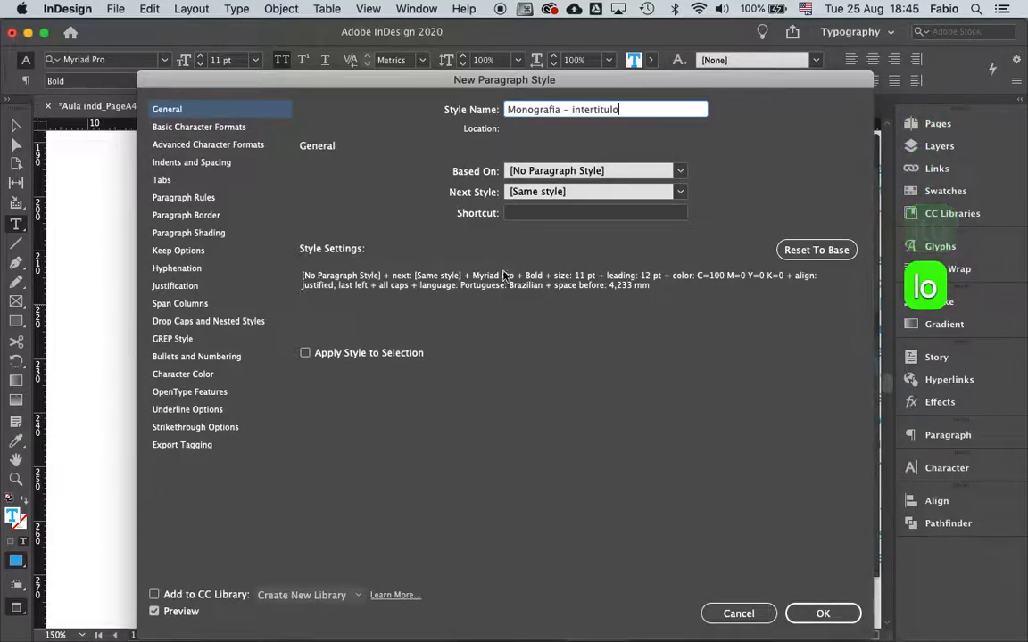
{"action": "left_click", "coordinate": [306, 354]}
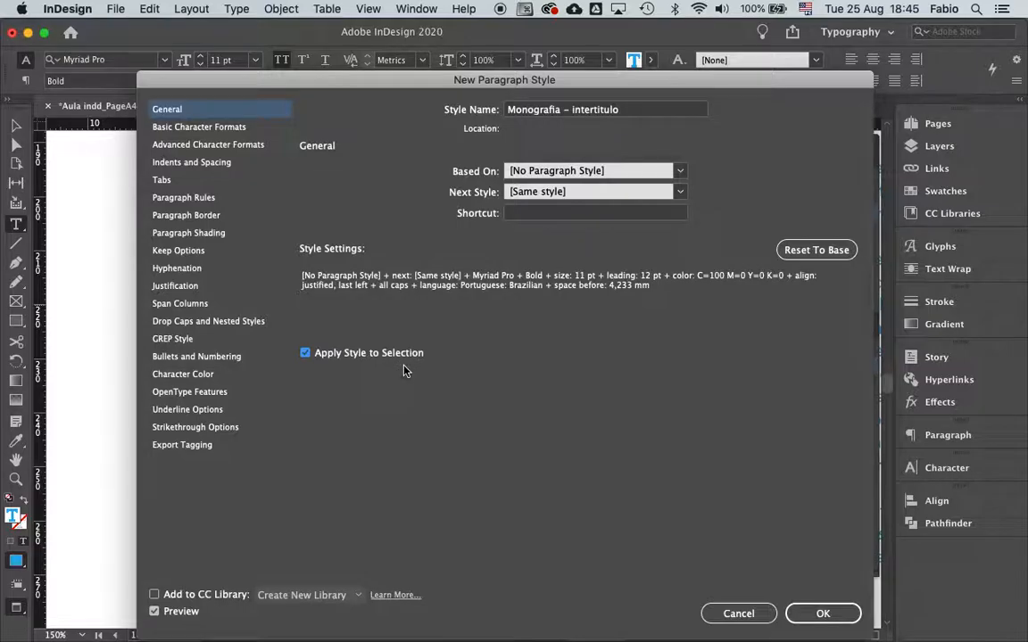
{"action": "left_click", "coordinate": [807, 615]}
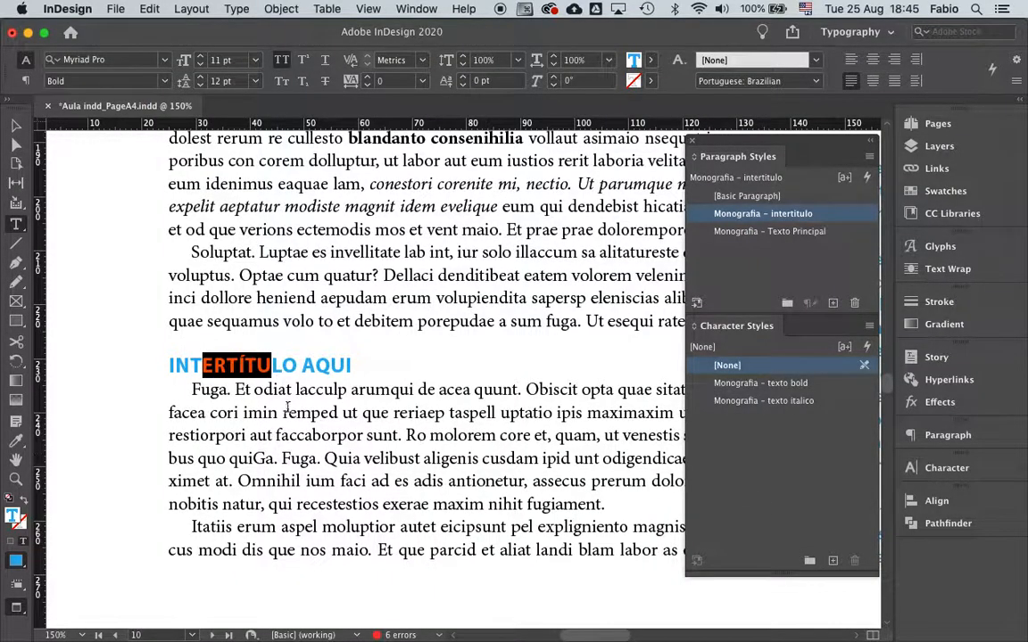
{"action": "left_click", "coordinate": [192, 365]}
{"action": "left_click_drag", "start_coordinate": [172, 366], "coordinate": [332, 366]}
Step: Create the paragraph style "Monografia – legenda" from the blue caption text on page 10 and apply it to that caption
{"action": "left_click", "coordinate": [314, 398]}
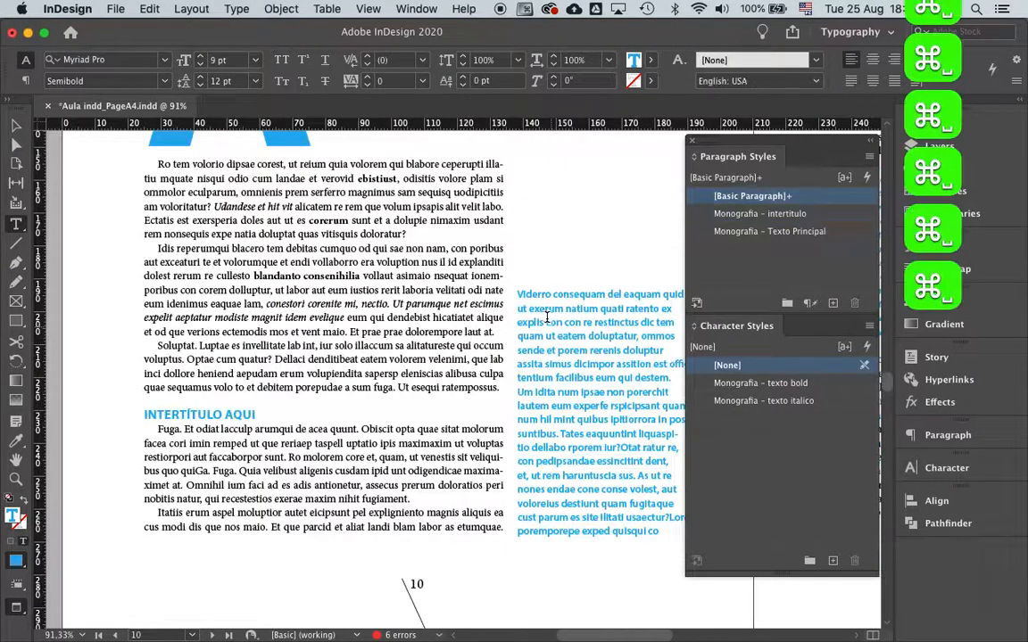
{"action": "left_click_drag", "start_coordinate": [547, 321], "coordinate": [483, 352]}
{"action": "left_click", "coordinate": [463, 295]}
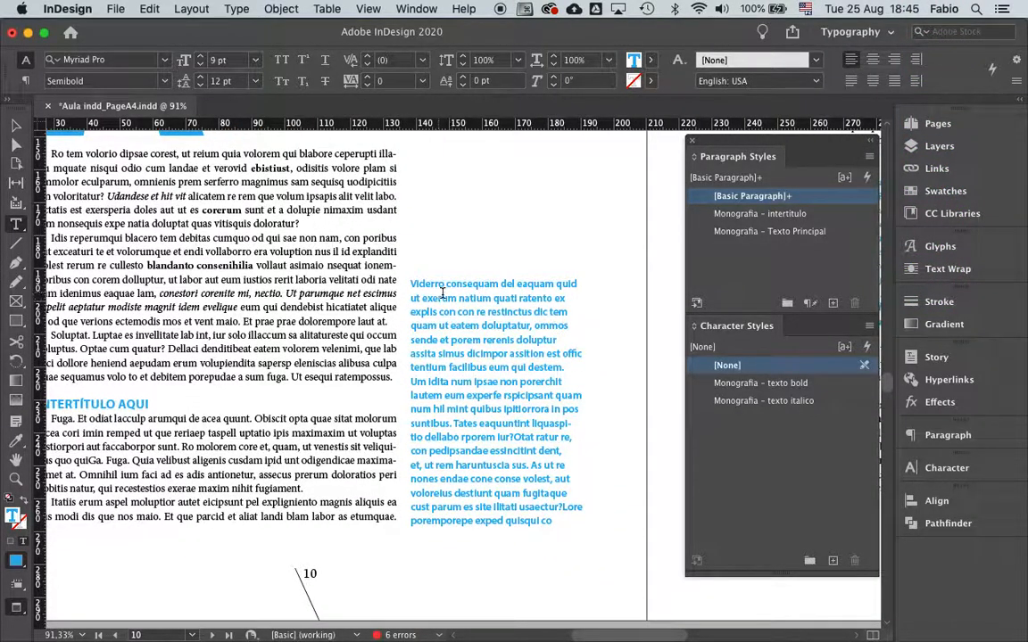
{"action": "left_click_drag", "start_coordinate": [442, 298], "coordinate": [506, 344]}
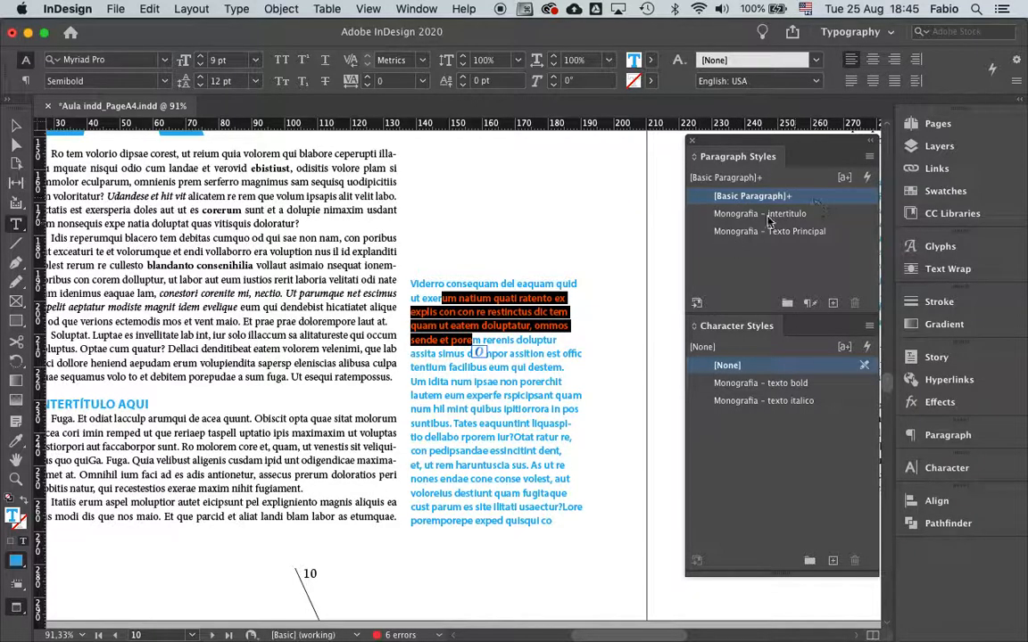
{"action": "left_click", "coordinate": [868, 157]}
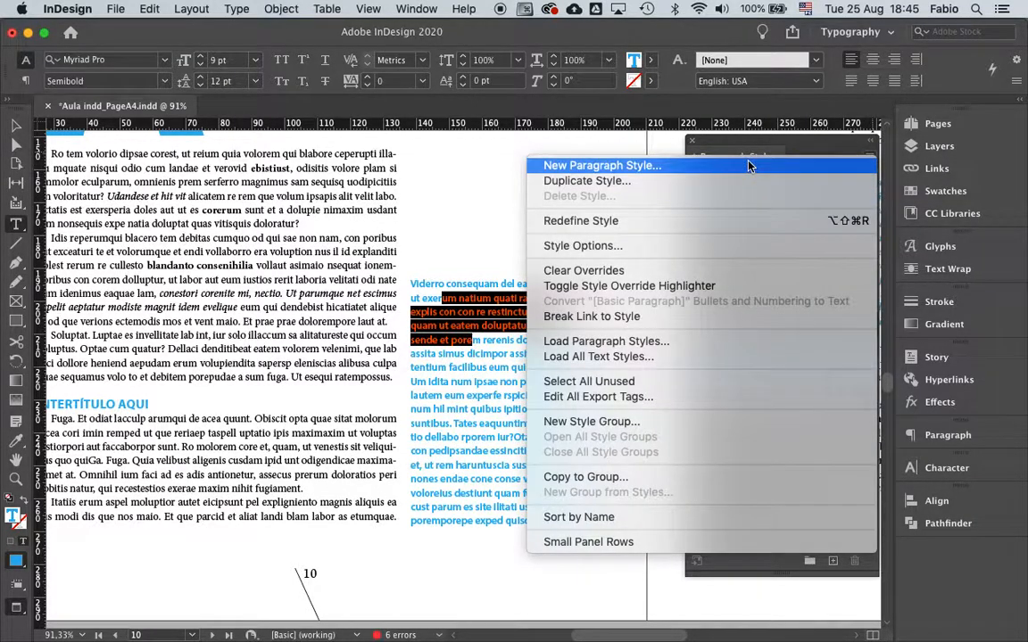
{"action": "left_click", "coordinate": [729, 167]}
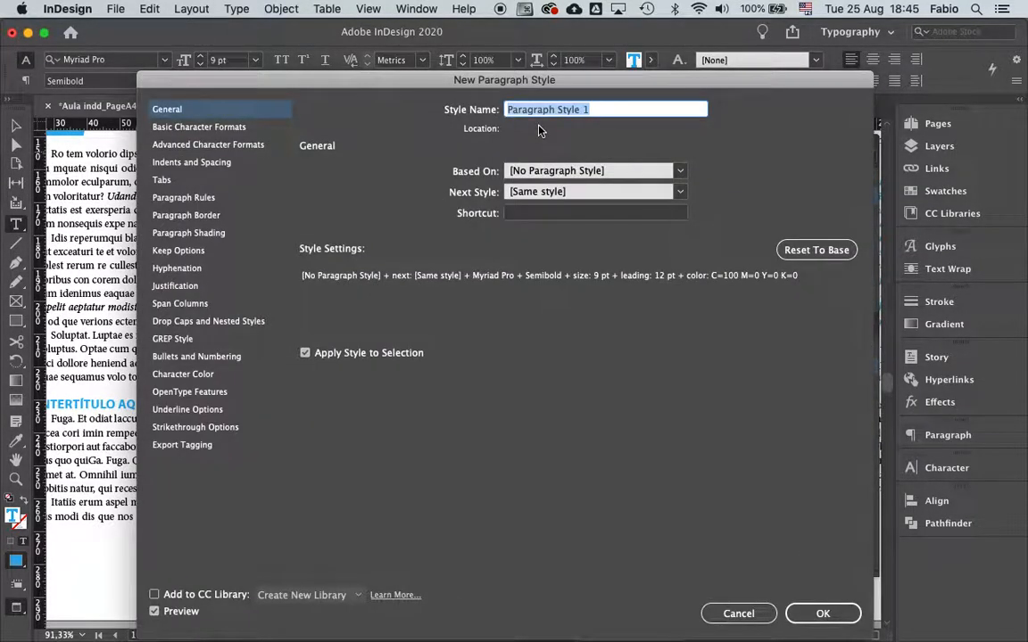
{"action": "mouse_move", "coordinate": [766, 82]}
{"action": "left_mouse_down"}
{"action": "mouse_move", "coordinate": [539, 69]}
{"action": "mouse_move", "coordinate": [776, 84]}
{"action": "left_mouse_up"}
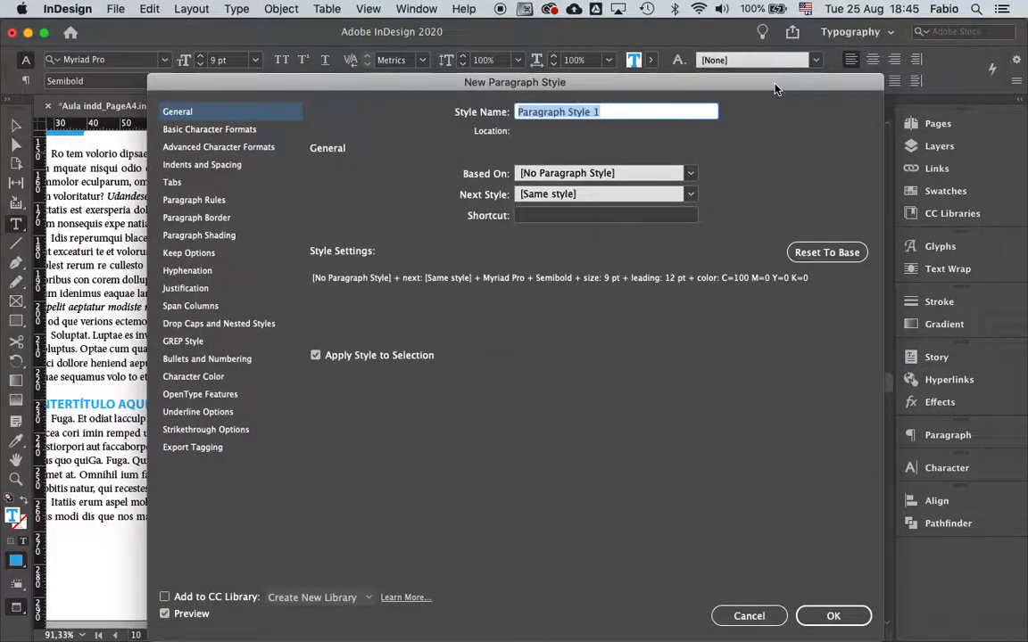
{"action": "type", "text": "Monografia "}
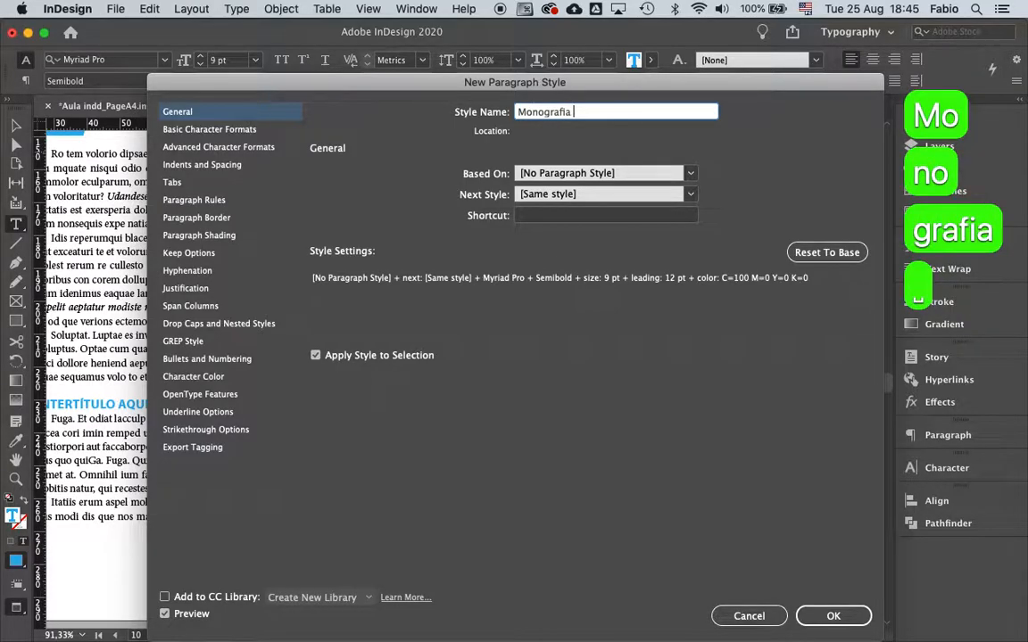
{"action": "type", "text": "- l"}
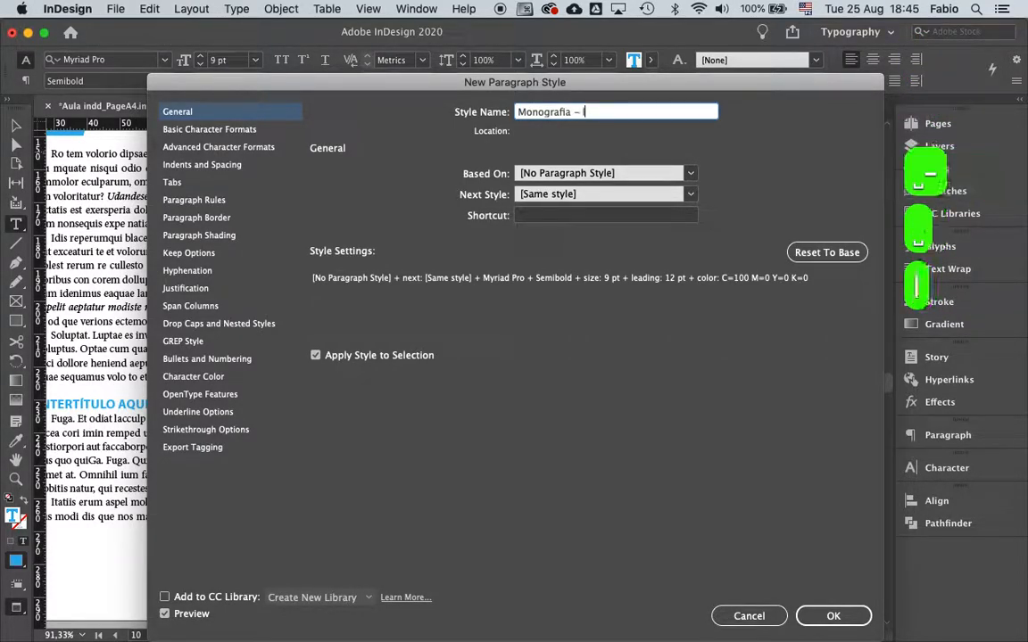
{"action": "type", "text": "egenda"}
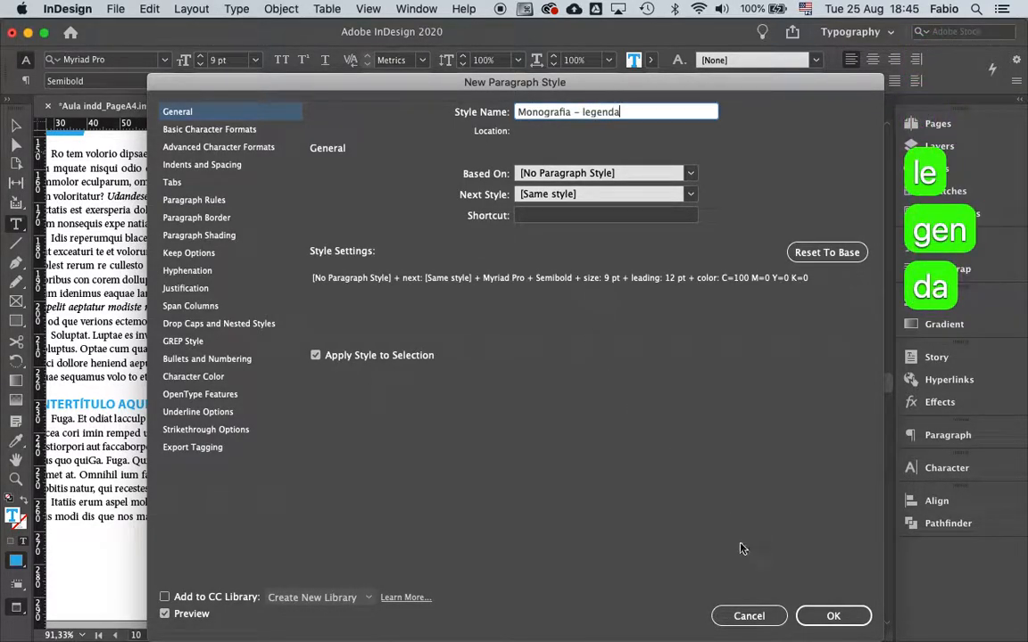
{"action": "left_click", "coordinate": [833, 616]}
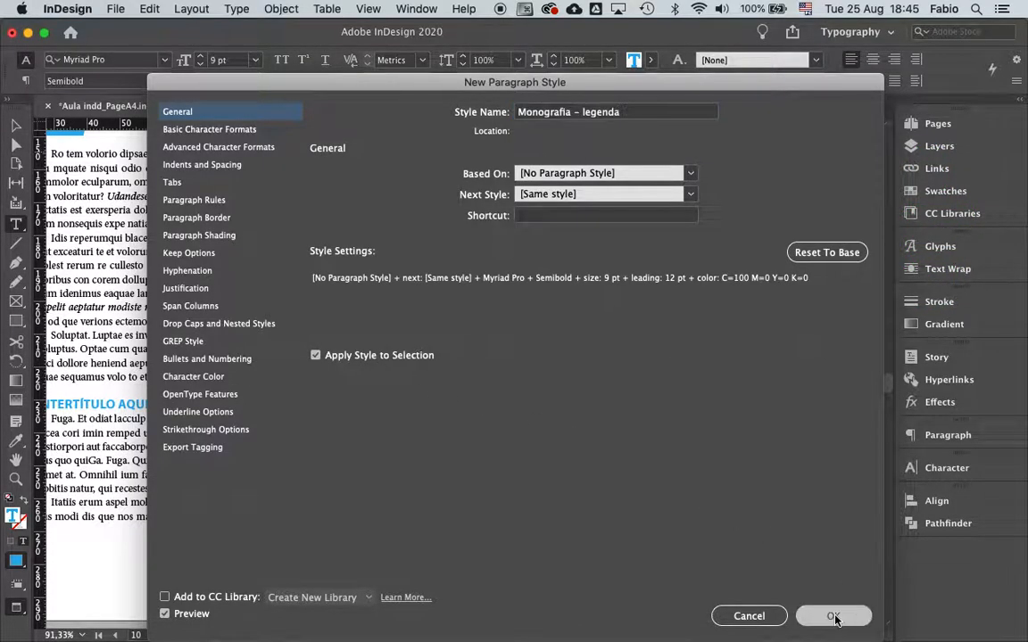
{"action": "left_click", "coordinate": [441, 294]}
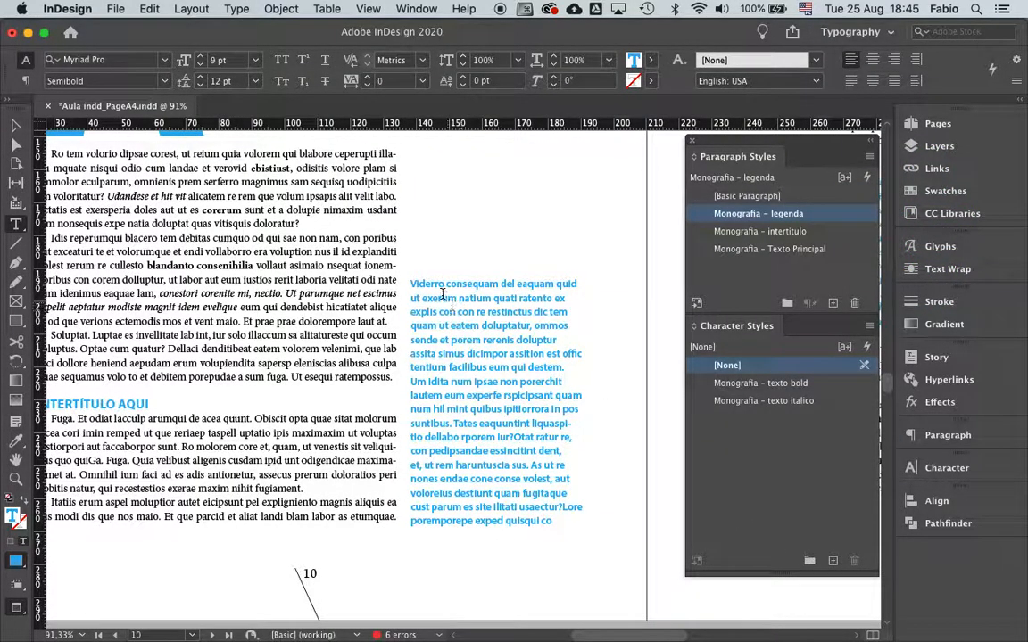
{"action": "left_click_drag", "start_coordinate": [442, 294], "coordinate": [449, 390]}
{"action": "left_click", "coordinate": [442, 376]}
Step: Apply the "Monografia – intertitulo" paragraph style to the "OUTRO INTERTÍTULO AQUI" heading on page 11
{"action": "key", "text": "Escape"}
{"action": "key", "text": "super+0"}
{"action": "left_click_drag", "start_coordinate": [557, 327], "coordinate": [287, 349]}
{"action": "left_click_drag", "start_coordinate": [362, 193], "coordinate": [427, 288]}
{"action": "key", "text": "super+z"}
{"action": "left_click_drag", "start_coordinate": [193, 265], "coordinate": [311, 265]}
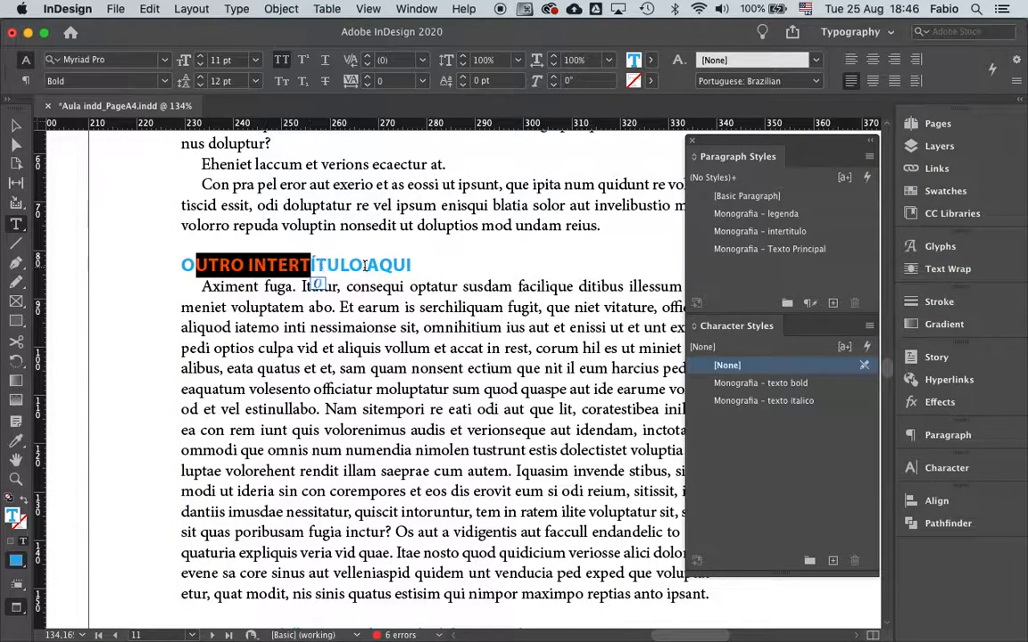
{"action": "left_click", "coordinate": [760, 232]}
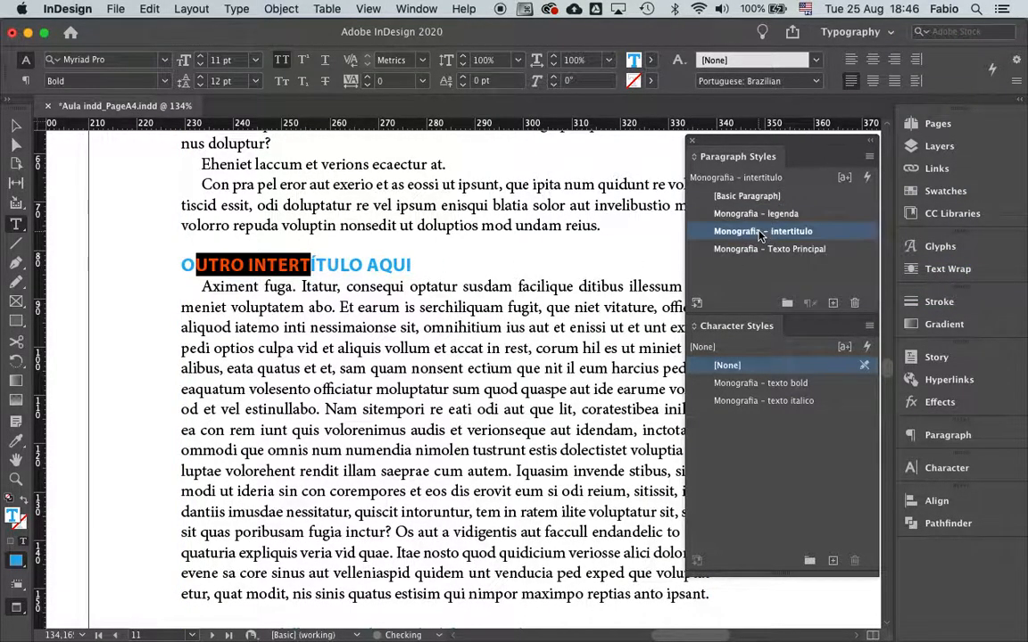
{"action": "left_click", "coordinate": [322, 280]}
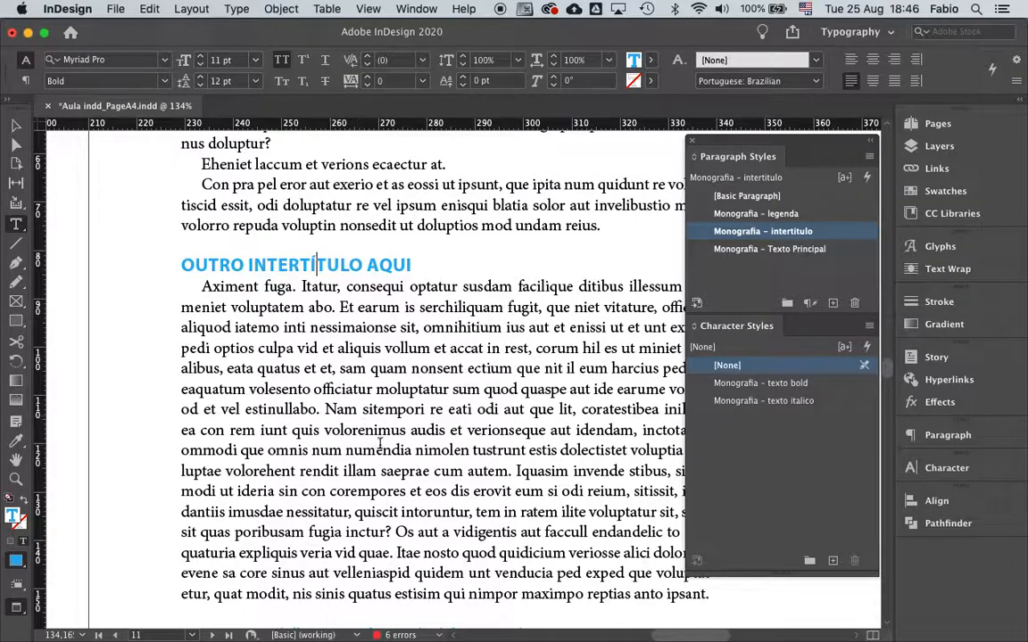
Step: Create the paragraph style "Monografia – Citacao" from the indented blue bold-italic quotation on page 11 and apply it to that paragraph
{"action": "left_click", "coordinate": [336, 416]}
{"action": "scroll", "coordinate": [335, 415], "scroll_direction": "down", "scroll_amount": 5}
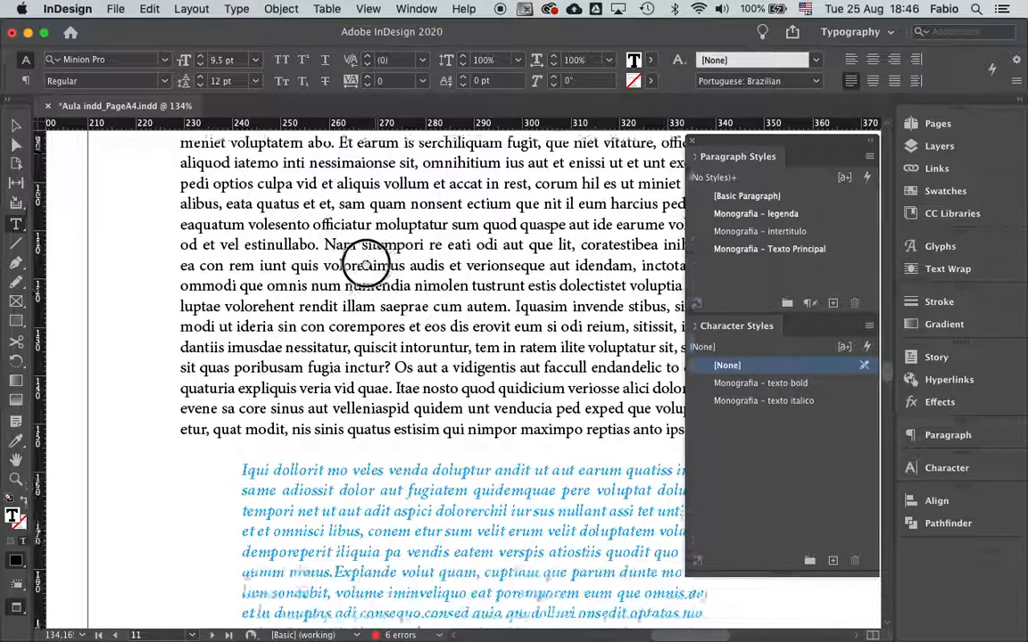
{"action": "left_click_drag", "start_coordinate": [303, 313], "coordinate": [350, 393]}
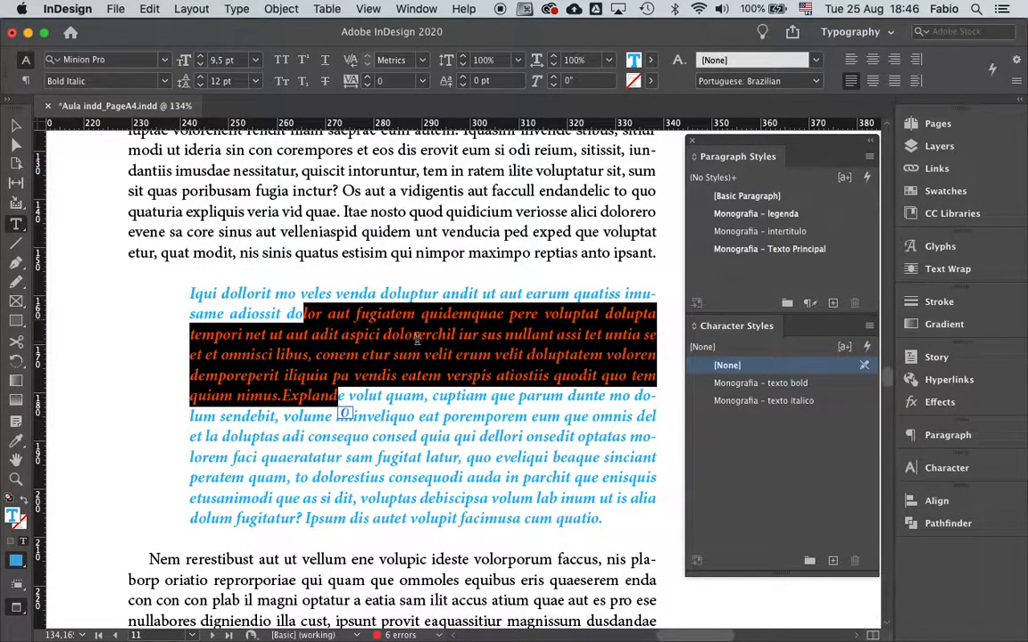
{"action": "left_click", "coordinate": [327, 323]}
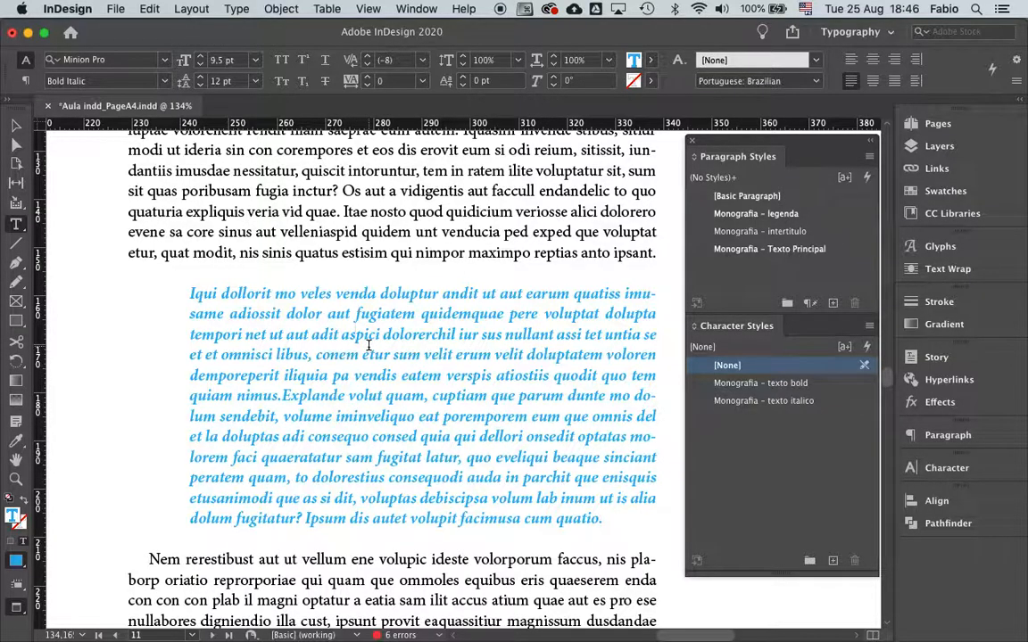
{"action": "left_click", "coordinate": [351, 313], "text": "shift"}
{"action": "left_click", "coordinate": [396, 319]}
{"action": "left_click", "coordinate": [868, 158]}
{"action": "left_click", "coordinate": [803, 165]}
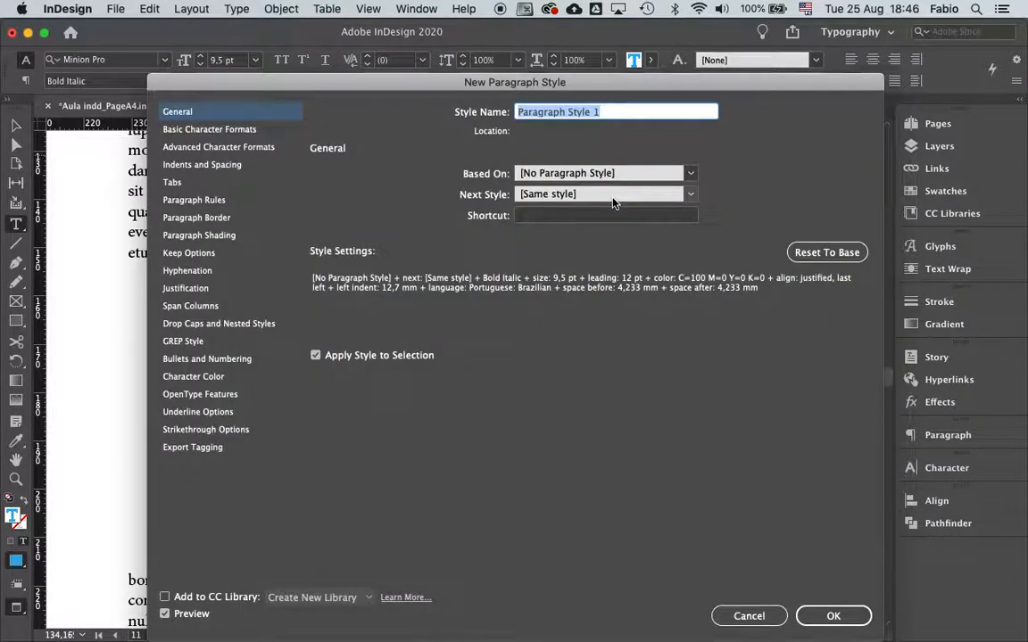
{"action": "type", "text": "Monogr"}
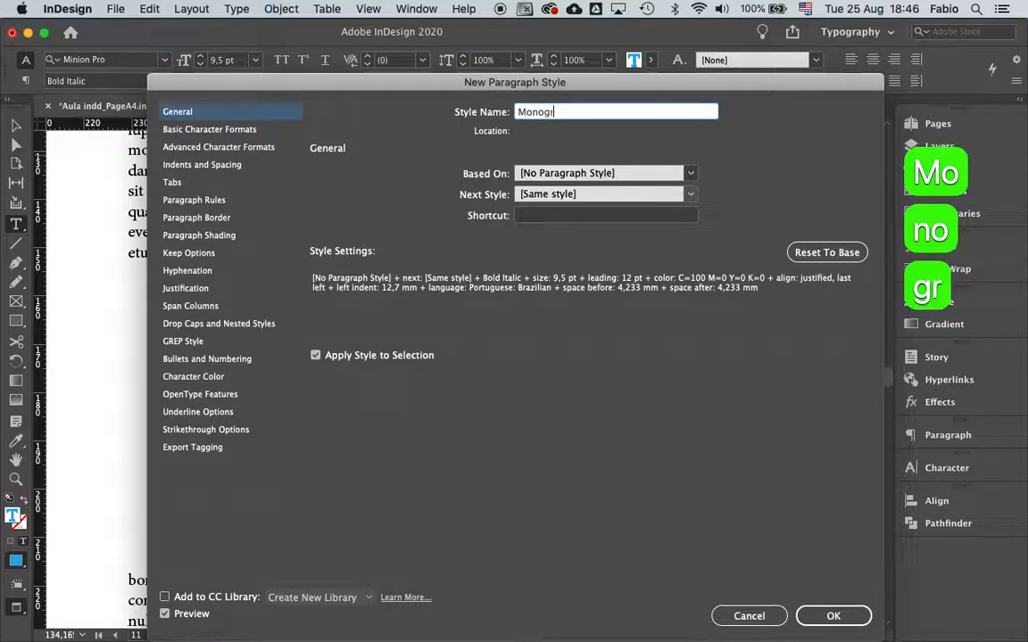
{"action": "type", "text": "afia - "}
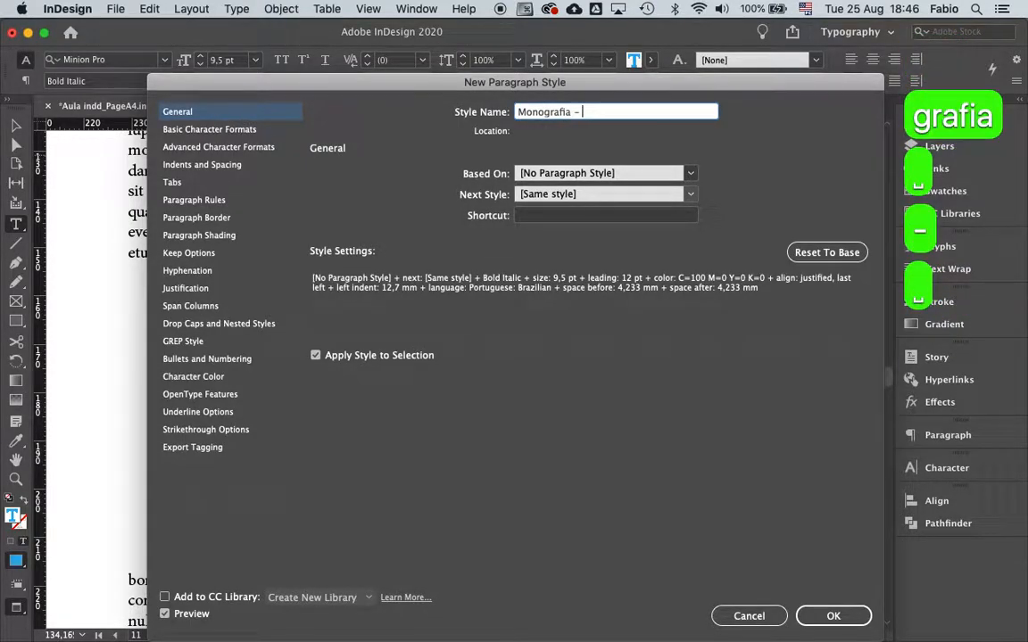
{"action": "type", "text": "Citacao"}
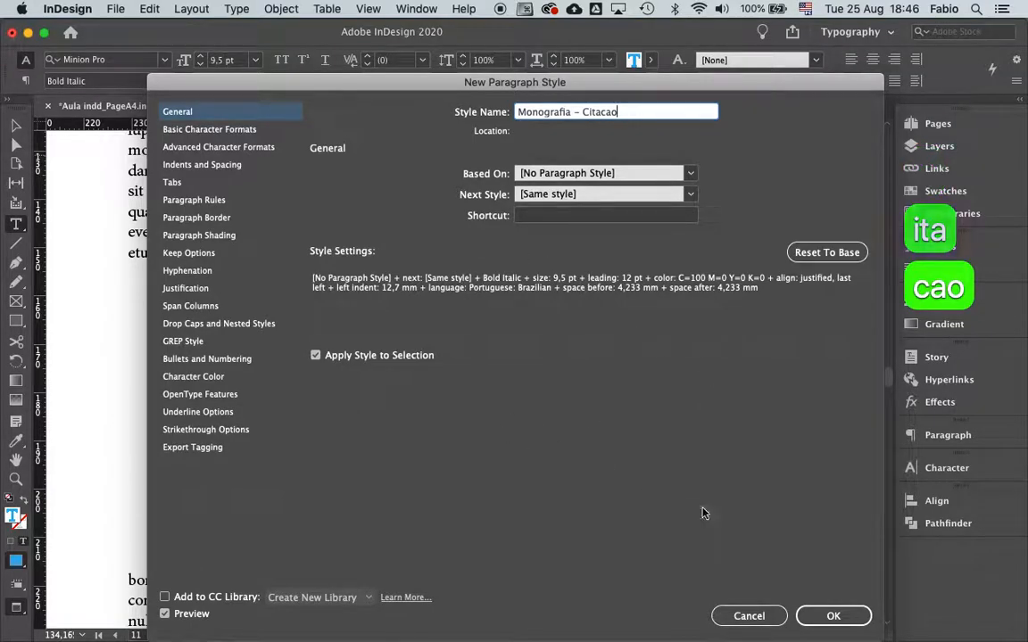
{"action": "left_click", "coordinate": [822, 616]}
{"action": "left_click", "coordinate": [381, 335]}
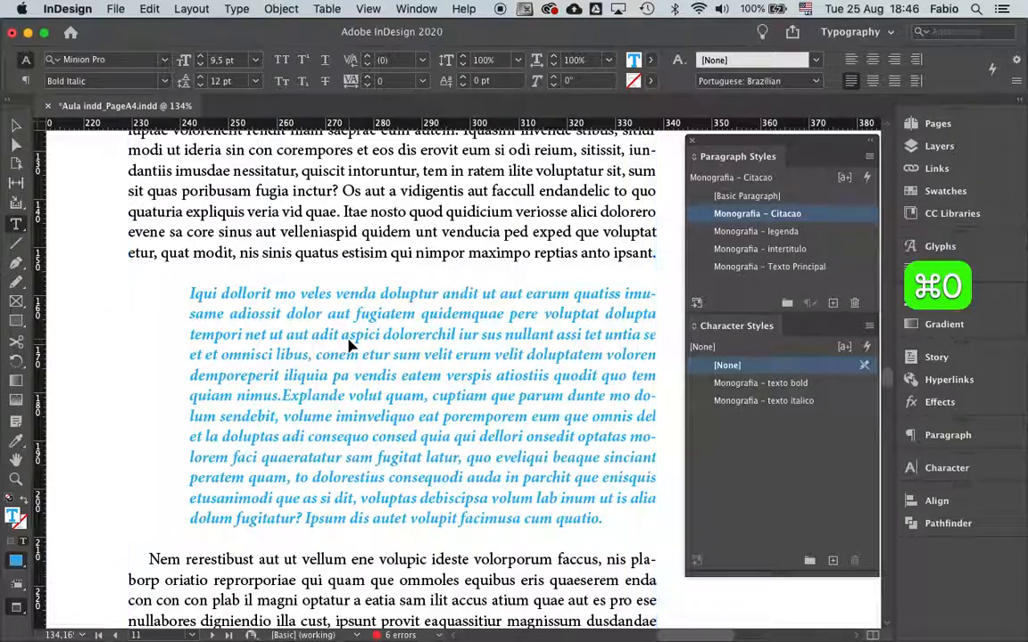
Step: Look over the page 10–11 and 12–13 spreads as a whole
{"action": "key", "text": "super+0"}
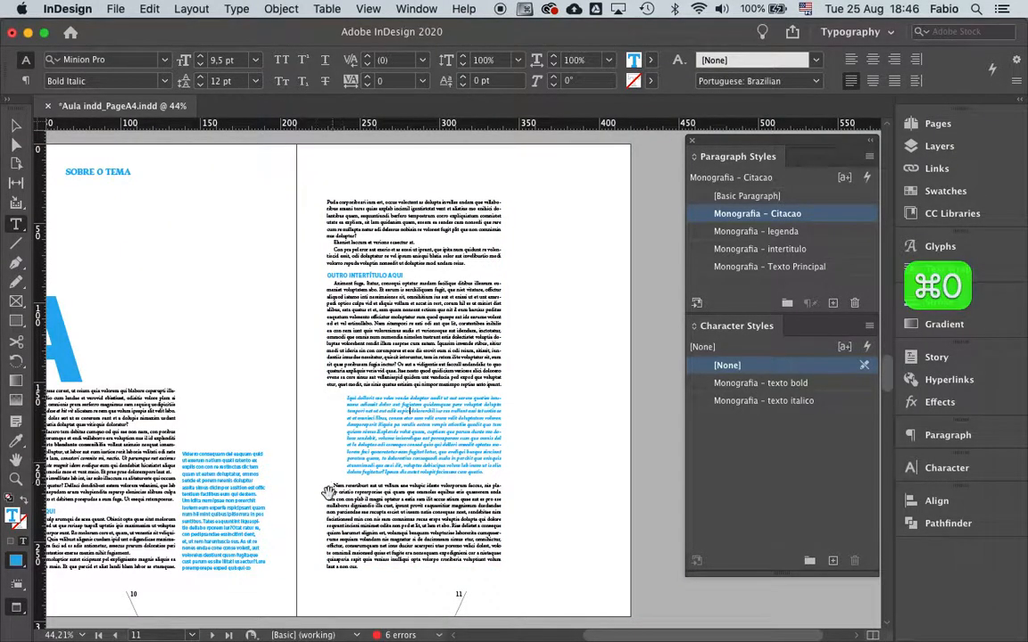
{"action": "scroll", "coordinate": [364, 412], "scroll_direction": "down", "scroll_amount": 10}
{"action": "scroll", "coordinate": [410, 234], "scroll_direction": "down", "scroll_amount": 2}
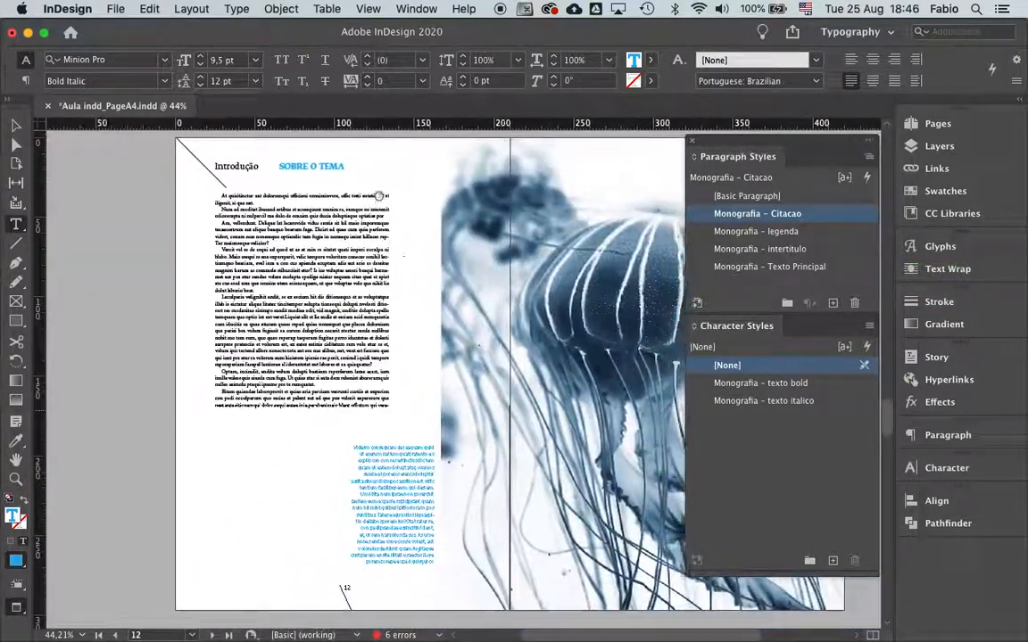
{"action": "left_click_drag", "start_coordinate": [395, 238], "coordinate": [331, 503]}
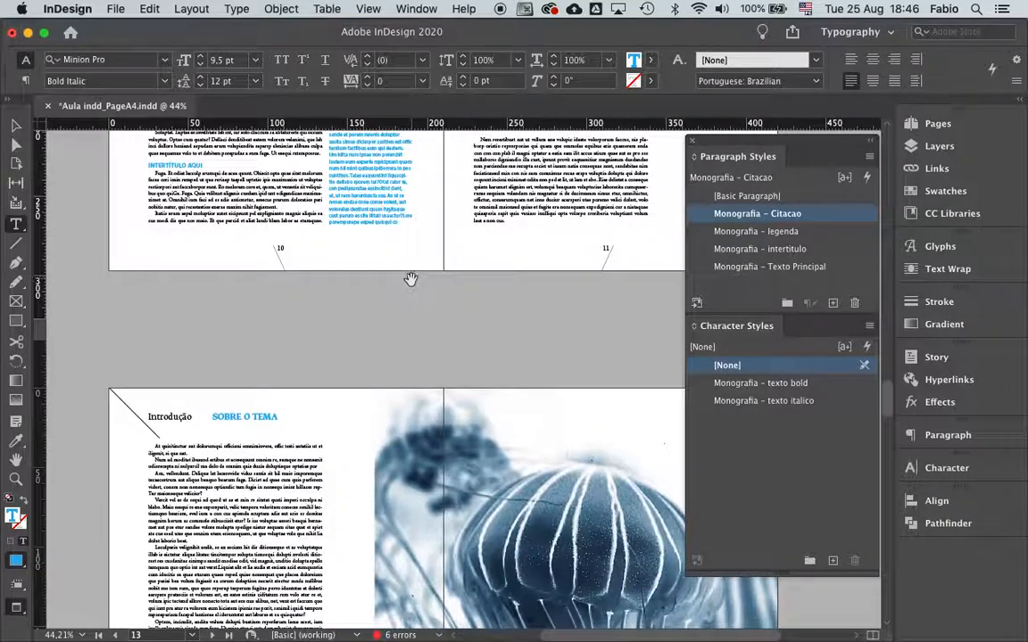
Step: Apply the "Monografia – Texto Principal" paragraph style to the entire main text story that starts on page 10
{"action": "left_click_drag", "start_coordinate": [409, 277], "coordinate": [382, 429]}
{"action": "left_click_drag", "start_coordinate": [397, 333], "coordinate": [415, 413]}
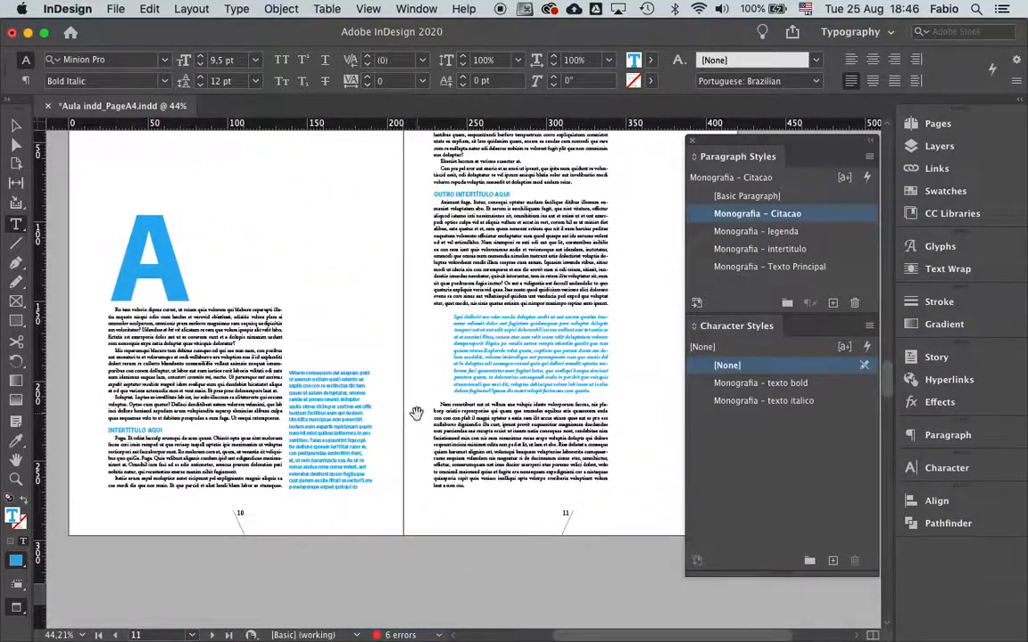
{"action": "left_click_drag", "start_coordinate": [417, 367], "coordinate": [427, 402]}
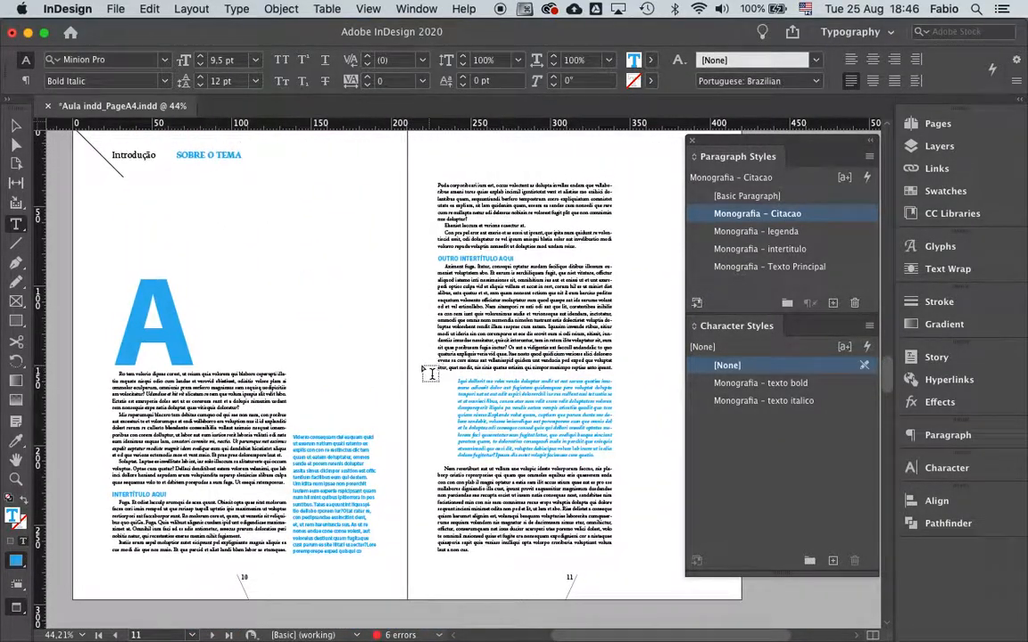
{"action": "left_click", "coordinate": [207, 399]}
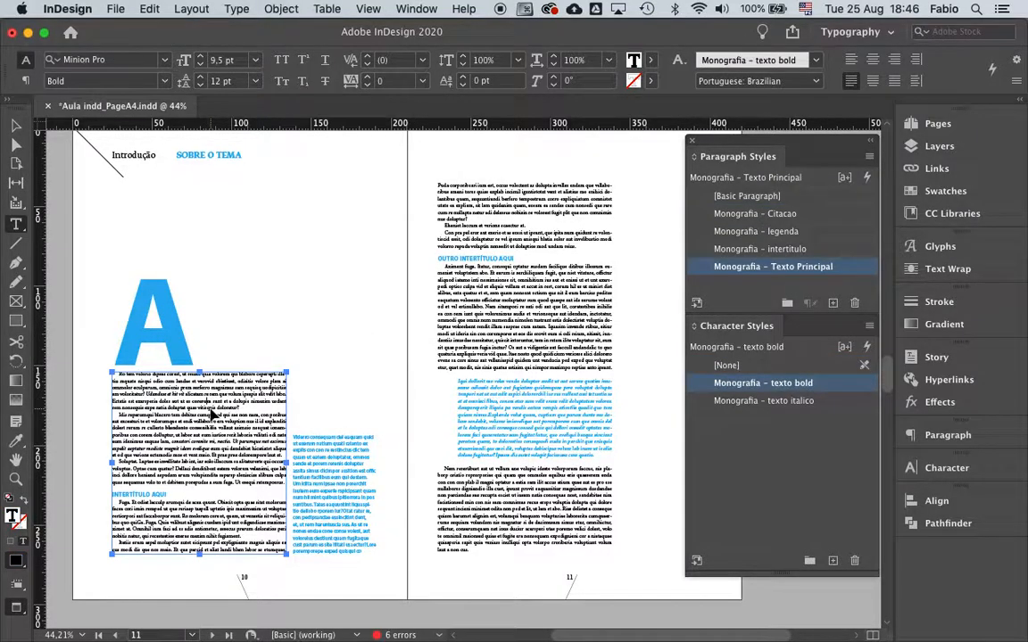
{"action": "key", "text": "super+a"}
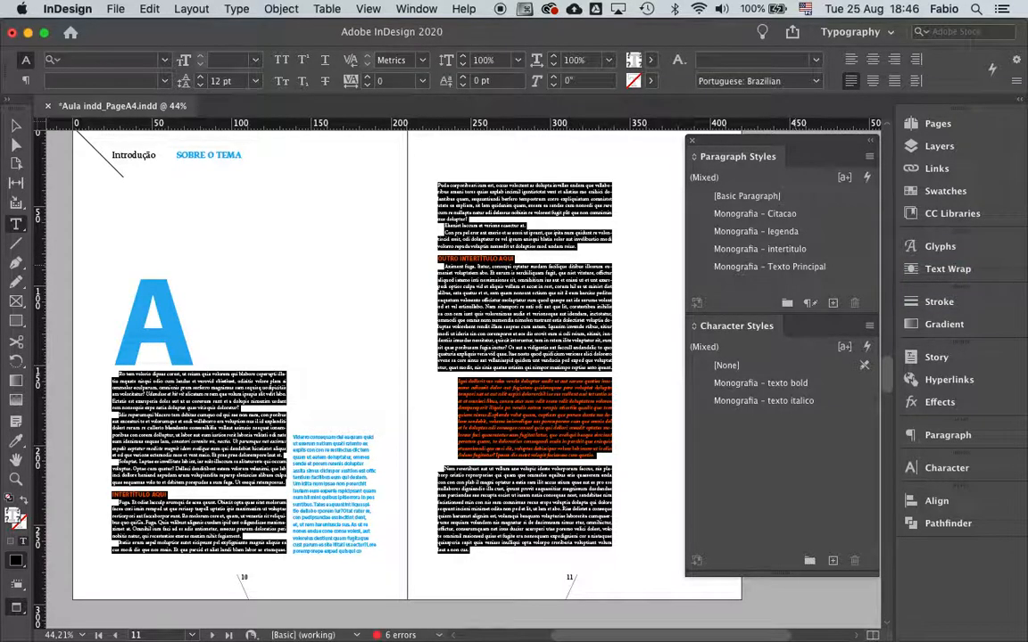
{"action": "left_click", "coordinate": [769, 267]}
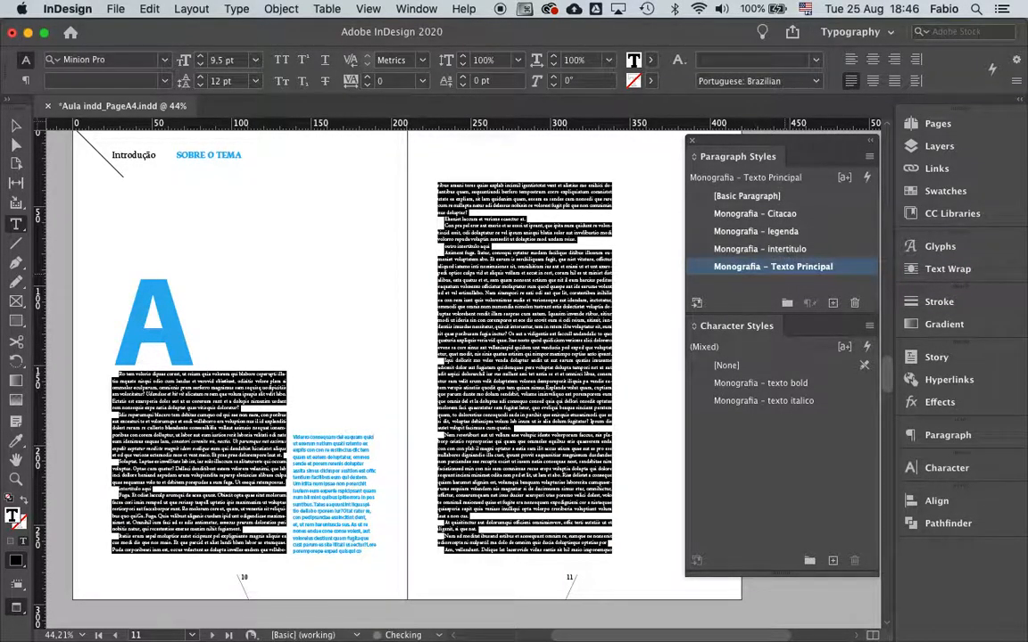
{"action": "left_click", "coordinate": [505, 334]}
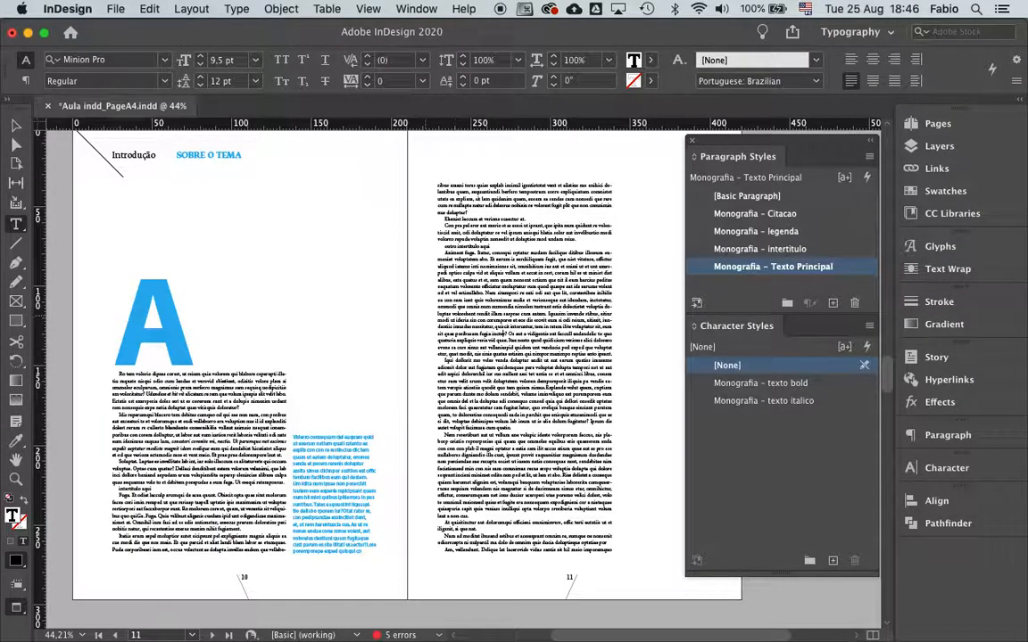
Step: Check the italic and bold words' character styles on page 10 and apply "Monografia – intertitulo" to the "intertítulo aqui" line there
{"action": "key", "text": "super+space"}
{"action": "left_click_drag", "start_coordinate": [79, 309], "coordinate": [392, 563]}
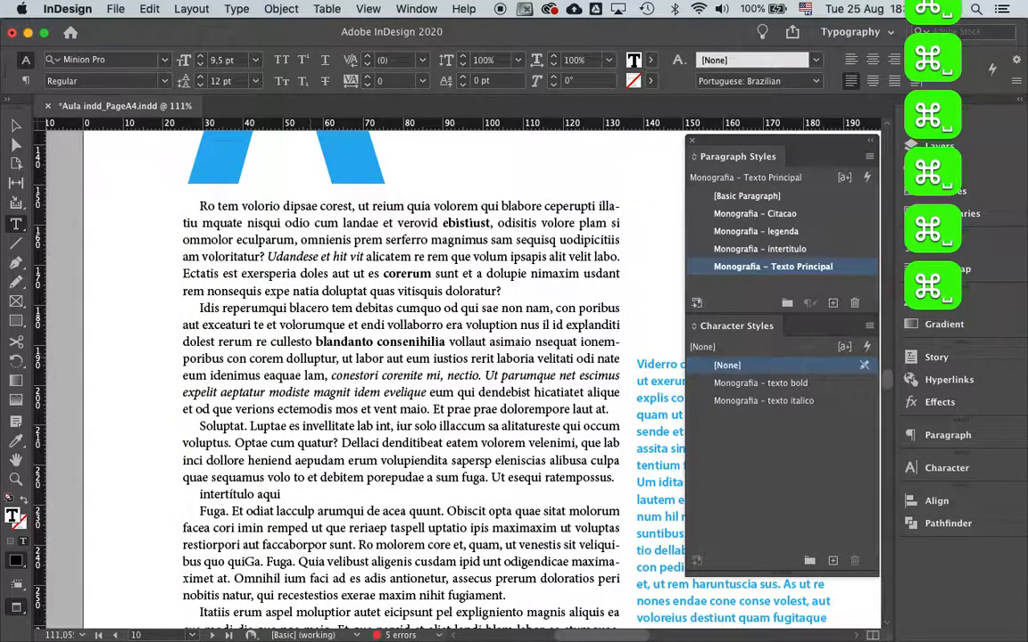
{"action": "left_click_drag", "start_coordinate": [284, 257], "coordinate": [321, 257]}
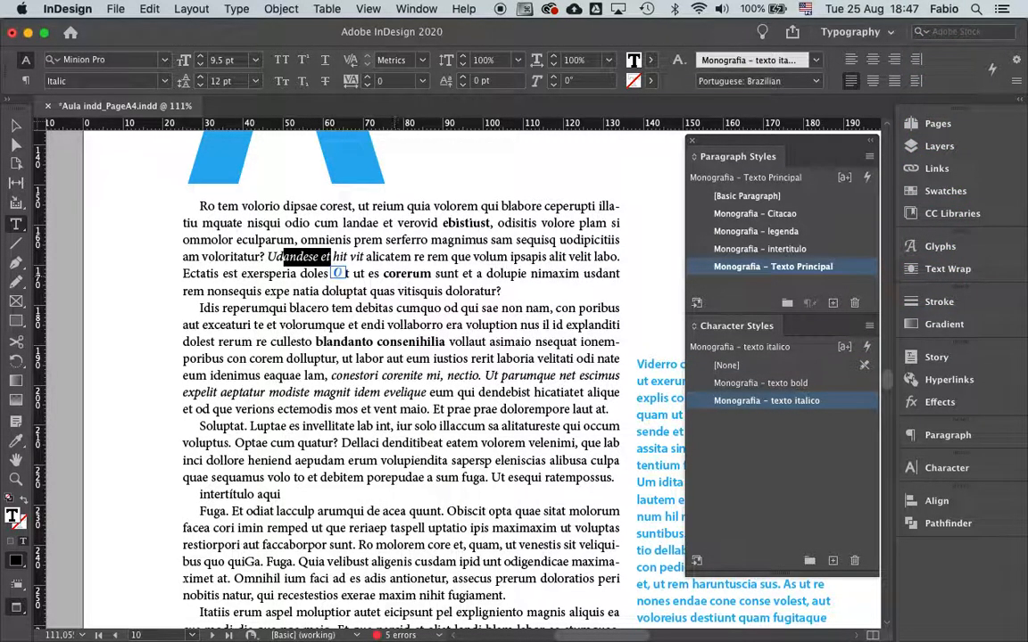
{"action": "left_click_drag", "start_coordinate": [397, 274], "coordinate": [419, 276]}
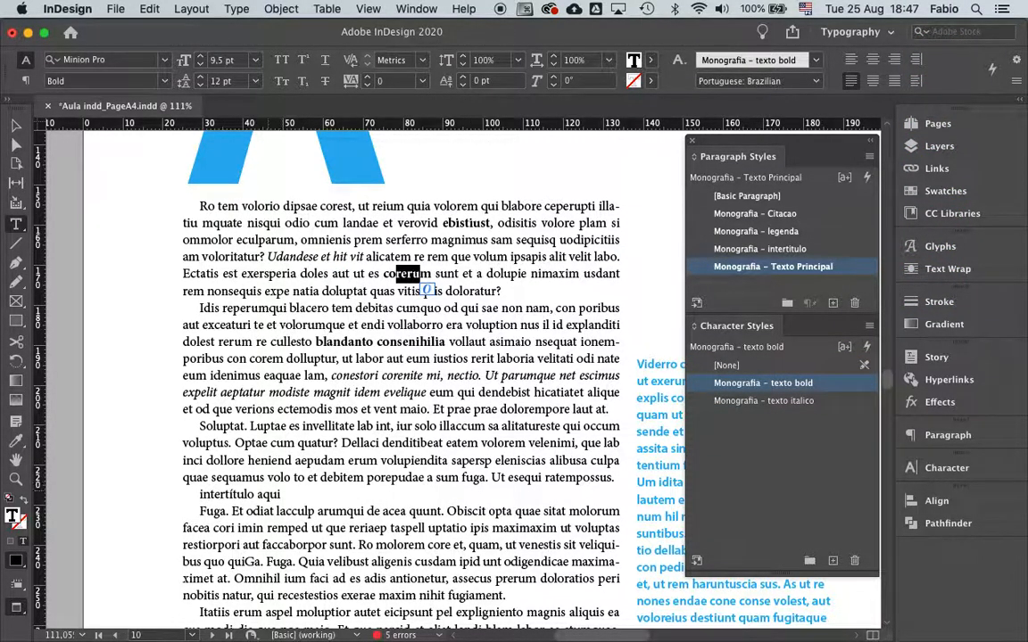
{"action": "left_click", "coordinate": [218, 459]}
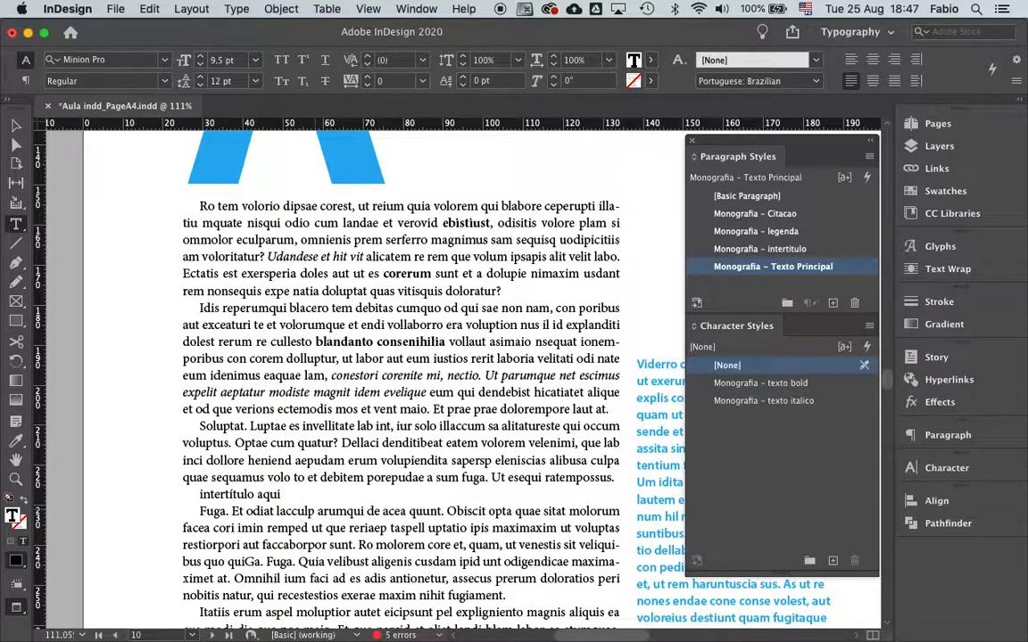
{"action": "double_click", "coordinate": [243, 495]}
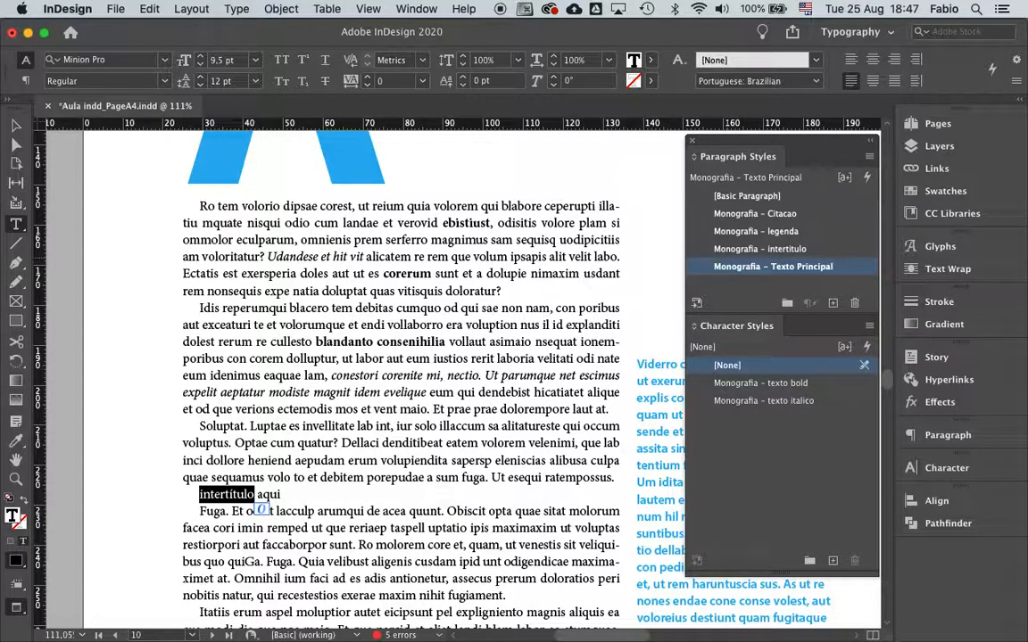
{"action": "left_click", "coordinate": [759, 249]}
{"action": "left_click", "coordinate": [536, 375]}
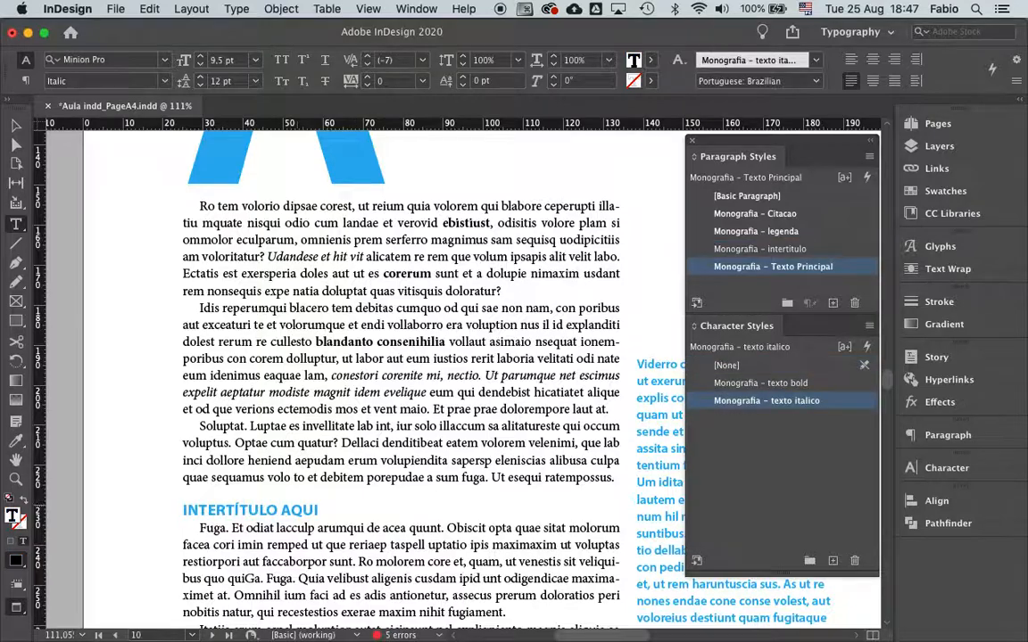
Step: Check the page 10 caption's paragraph style and apply "Monografia – intertitulo" to the "outro intertítulo aqui" line on page 11
{"action": "scroll", "coordinate": [401, 357], "scroll_direction": "down", "scroll_amount": 2}
{"action": "scroll", "coordinate": [401, 357], "scroll_direction": "right", "scroll_amount": 5}
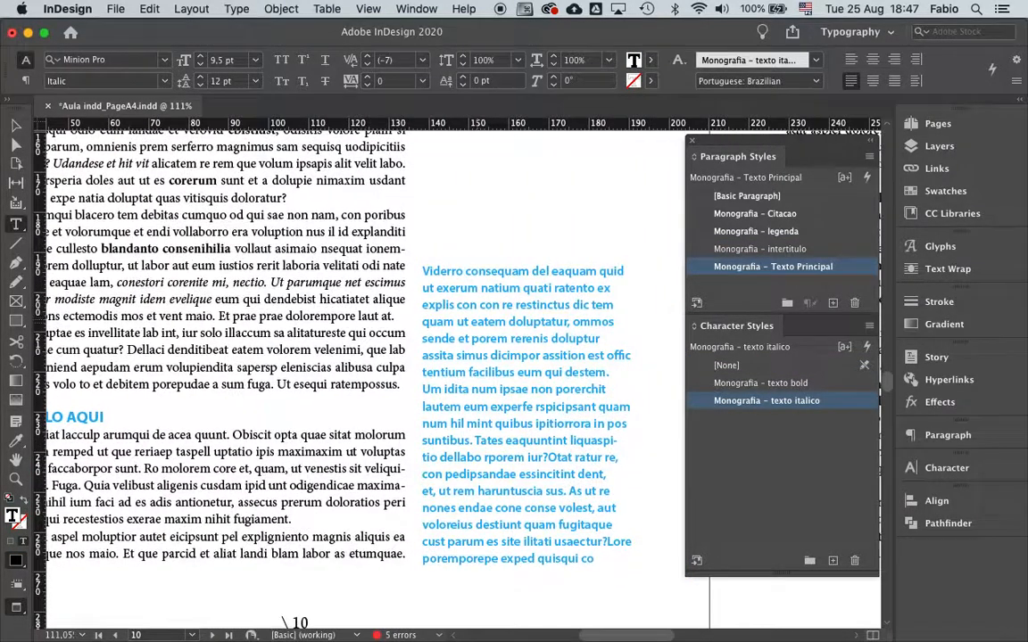
{"action": "left_click", "coordinate": [527, 411]}
{"action": "key", "text": "super+a"}
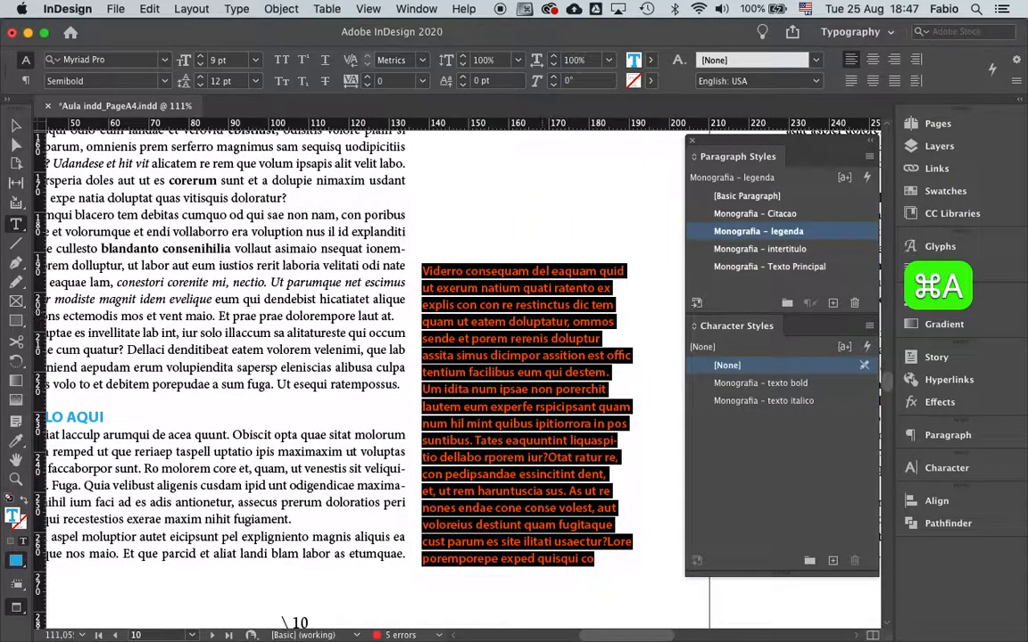
{"action": "left_click", "coordinate": [539, 306]}
{"action": "scroll", "coordinate": [539, 306], "scroll_direction": "up", "scroll_amount": 10}
{"action": "scroll", "coordinate": [538, 306], "scroll_direction": "right", "scroll_amount": 9}
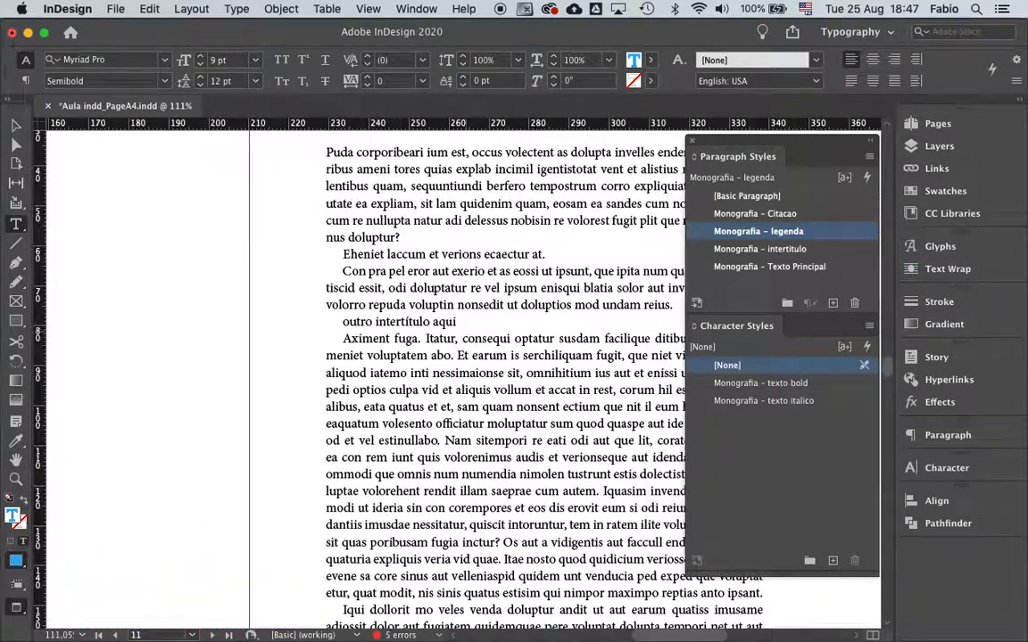
{"action": "scroll", "coordinate": [464, 384], "scroll_direction": "up", "scroll_amount": 2}
{"action": "scroll", "coordinate": [464, 384], "scroll_direction": "right", "scroll_amount": 2}
{"action": "double_click", "coordinate": [337, 383]}
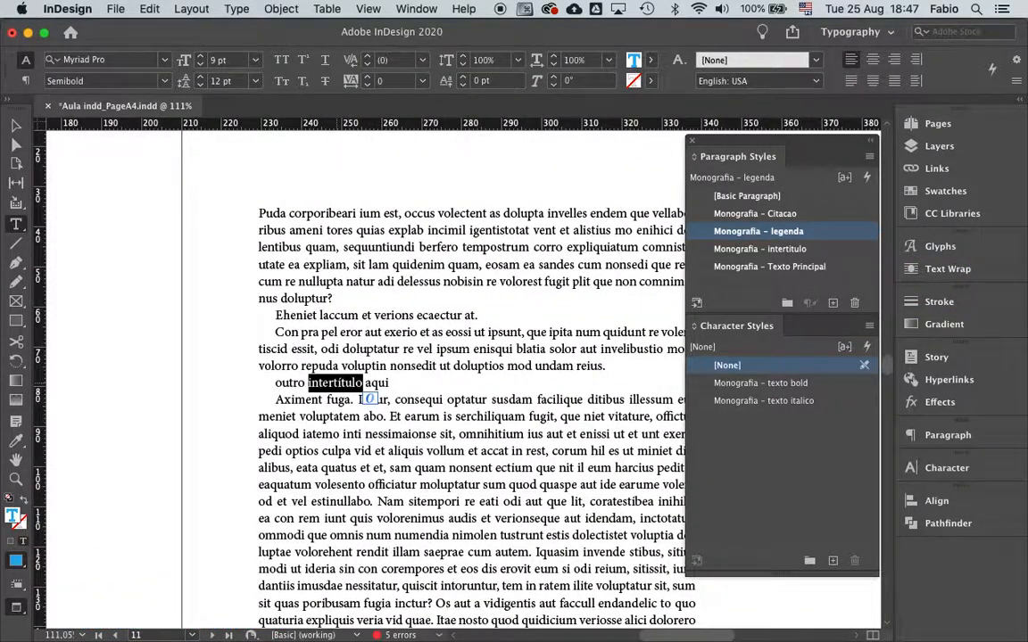
{"action": "left_click", "coordinate": [375, 383]}
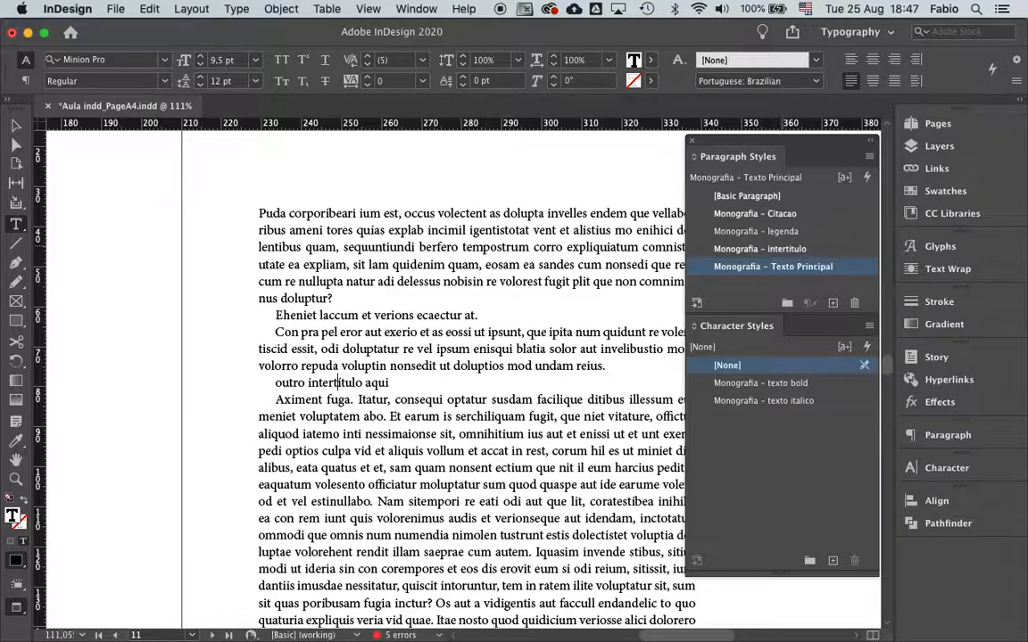
{"action": "left_click", "coordinate": [763, 249]}
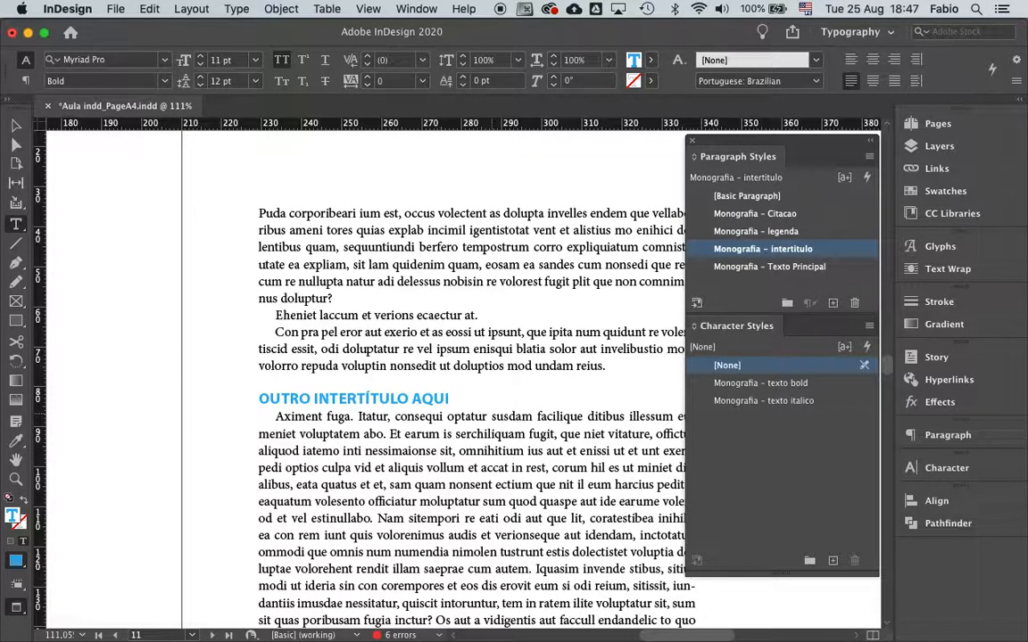
Step: Apply the "Monografia – Citacao" paragraph style to the paragraph on page 11 beginning "Iqui dollorit mo veles"
{"action": "scroll", "coordinate": [402, 374], "scroll_direction": "down", "scroll_amount": 10}
{"action": "scroll", "coordinate": [401, 375], "scroll_direction": "right", "scroll_amount": 2}
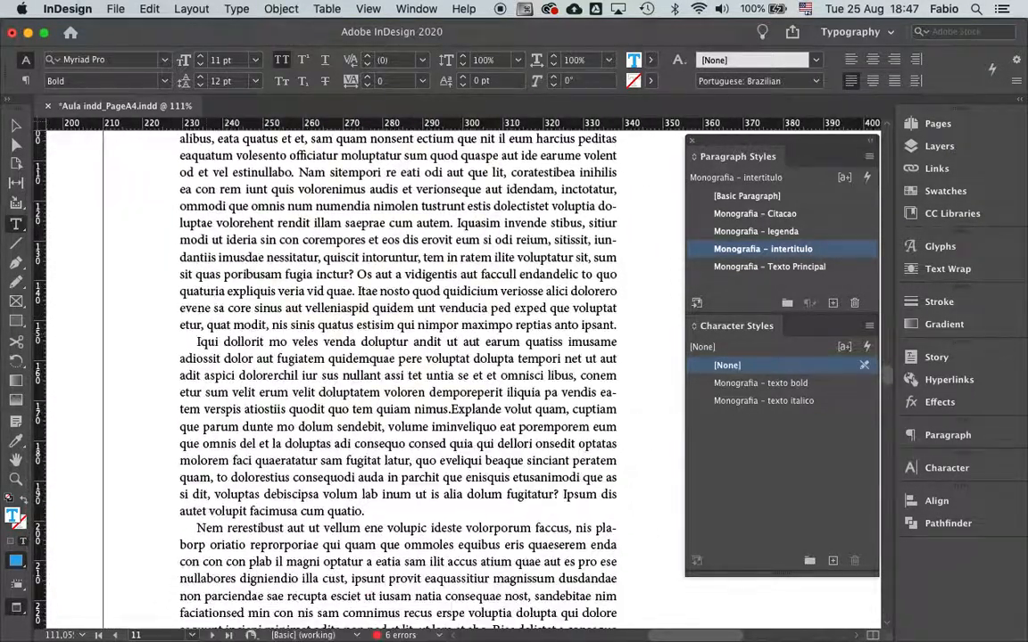
{"action": "left_click_drag", "start_coordinate": [179, 342], "coordinate": [365, 511]}
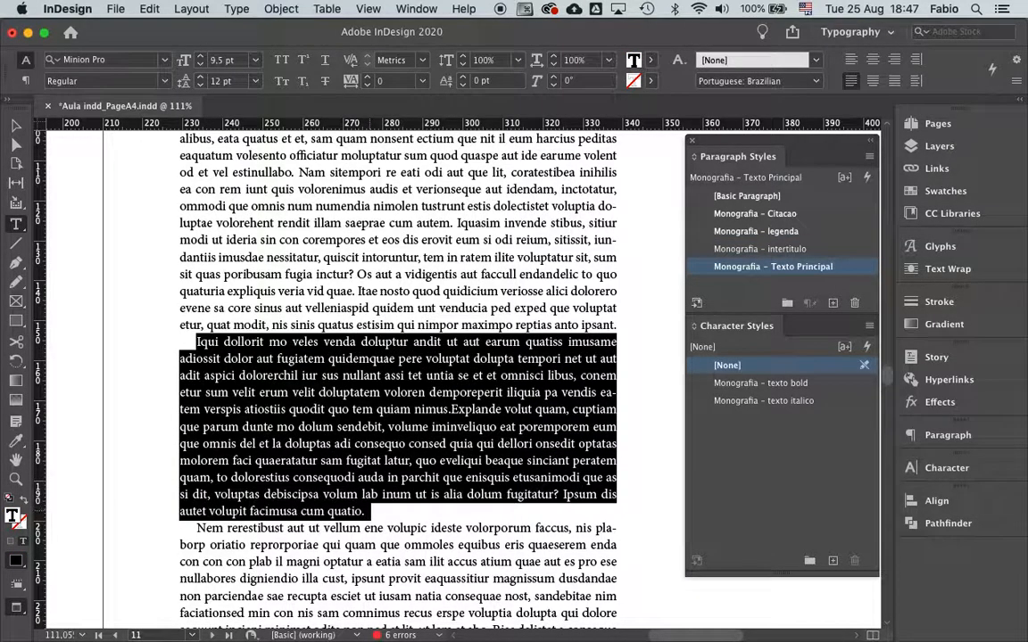
{"action": "key", "text": "super+KP_1"}
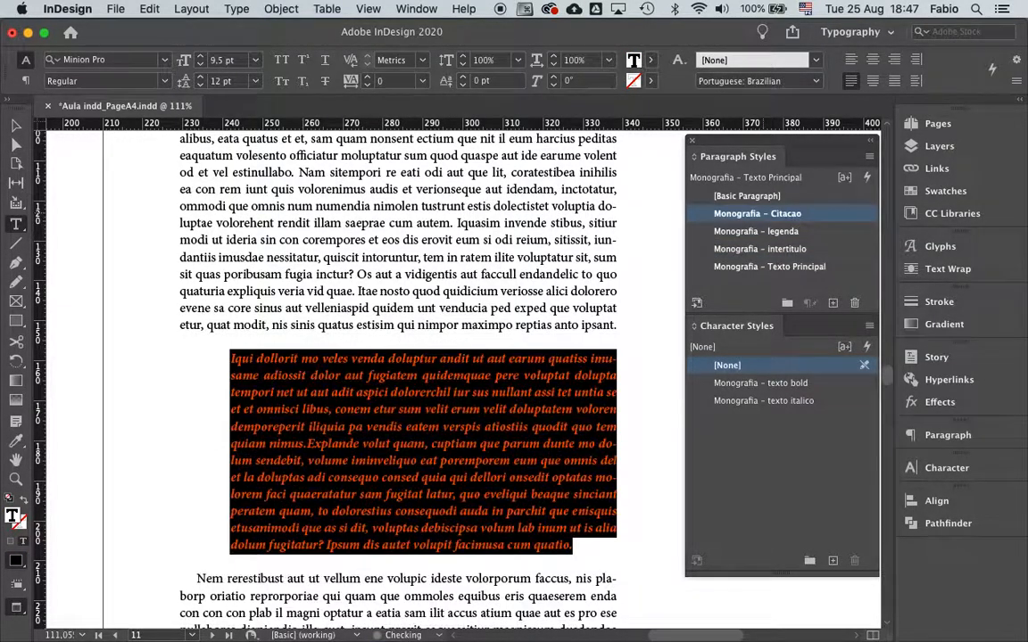
{"action": "left_click", "coordinate": [438, 274]}
Step: Apply the "Monografia – Citacao" paragraph style to the paragraph on page 12 beginning "Vercit vel es de sequi"
{"action": "key", "text": "super+0"}
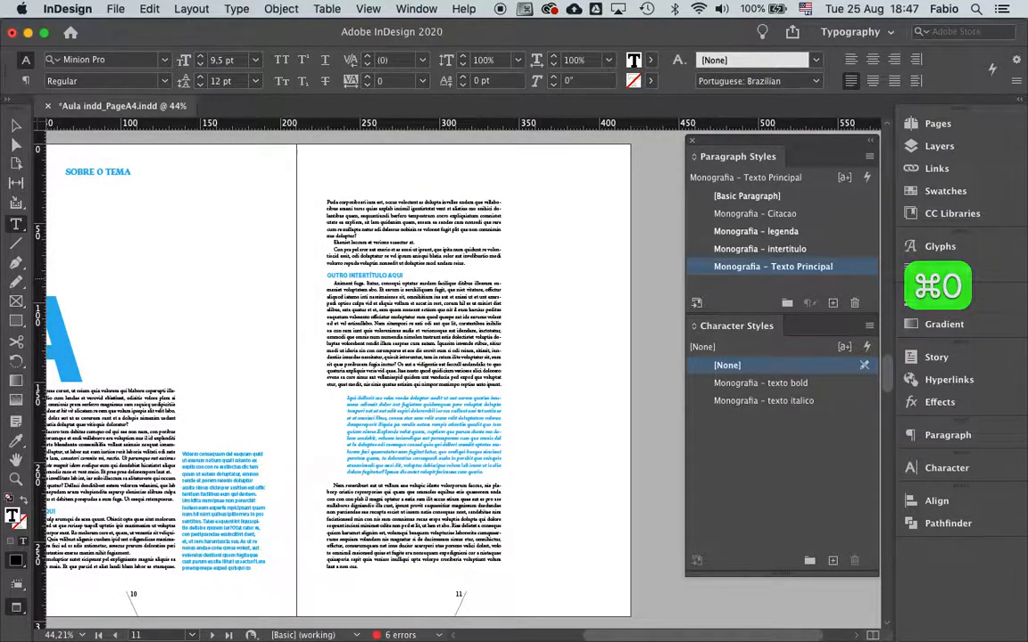
{"action": "scroll", "coordinate": [384, 357], "scroll_direction": "down", "scroll_amount": 2}
{"action": "scroll", "coordinate": [383, 357], "scroll_direction": "down", "scroll_amount": 10}
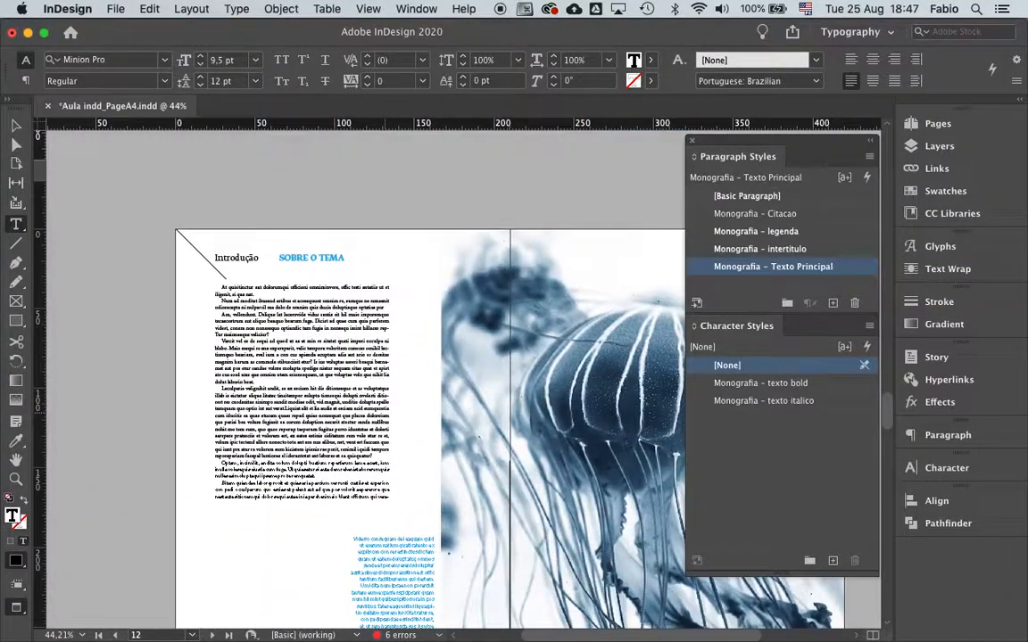
{"action": "key", "text": "super+space"}
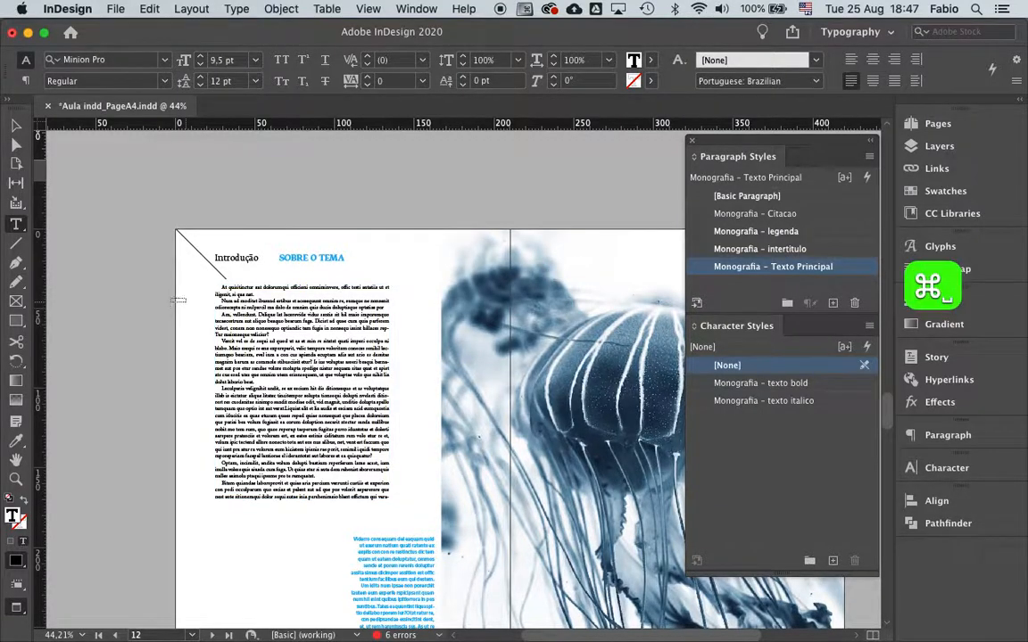
{"action": "left_click_drag", "start_coordinate": [160, 270], "coordinate": [483, 555]}
{"action": "left_click_drag", "start_coordinate": [247, 226], "coordinate": [319, 314]}
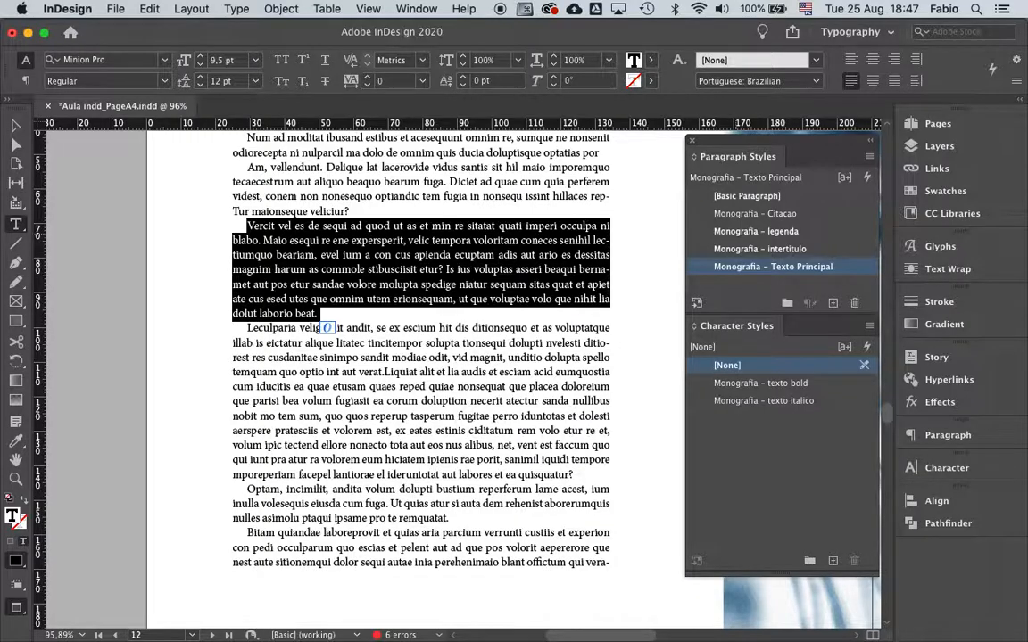
{"action": "left_click", "coordinate": [755, 213]}
{"action": "left_click", "coordinate": [366, 402]}
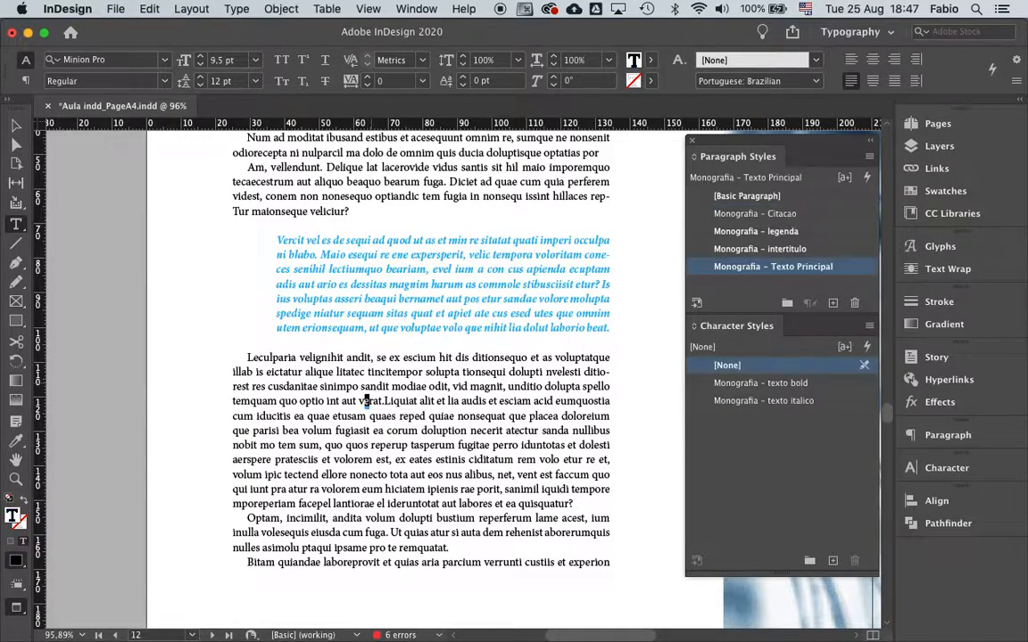
Step: Apply the "Monografia – legenda" paragraph style to the whole blue caption beside the jellyfish image on page 12
{"action": "key", "text": "super+0"}
{"action": "scroll", "coordinate": [401, 356], "scroll_direction": "up", "scroll_amount": 5}
{"action": "scroll", "coordinate": [401, 357], "scroll_direction": "right", "scroll_amount": 4}
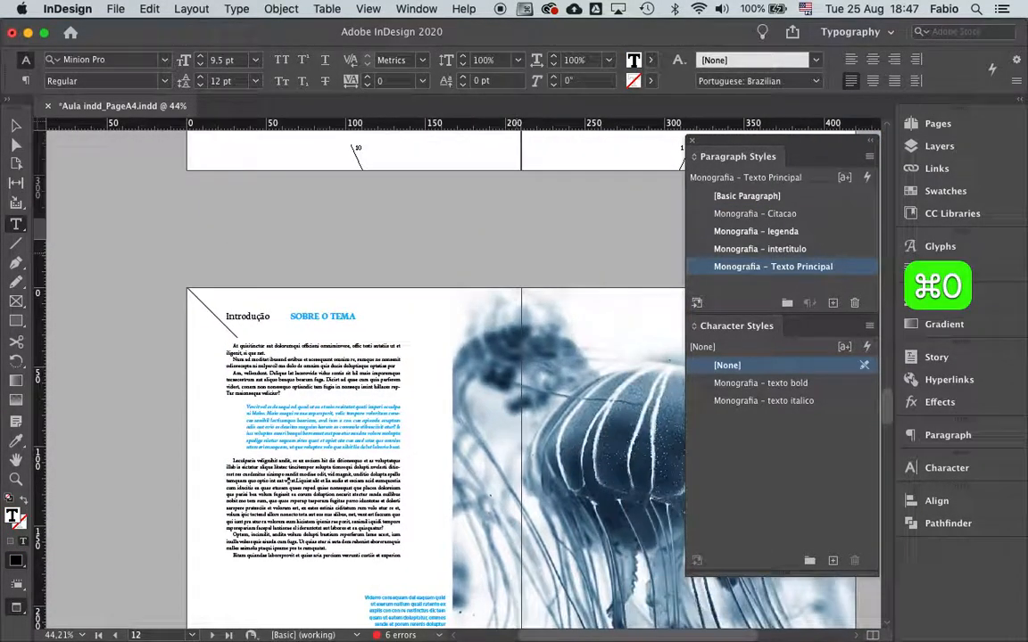
{"action": "scroll", "coordinate": [402, 357], "scroll_direction": "down", "scroll_amount": 5}
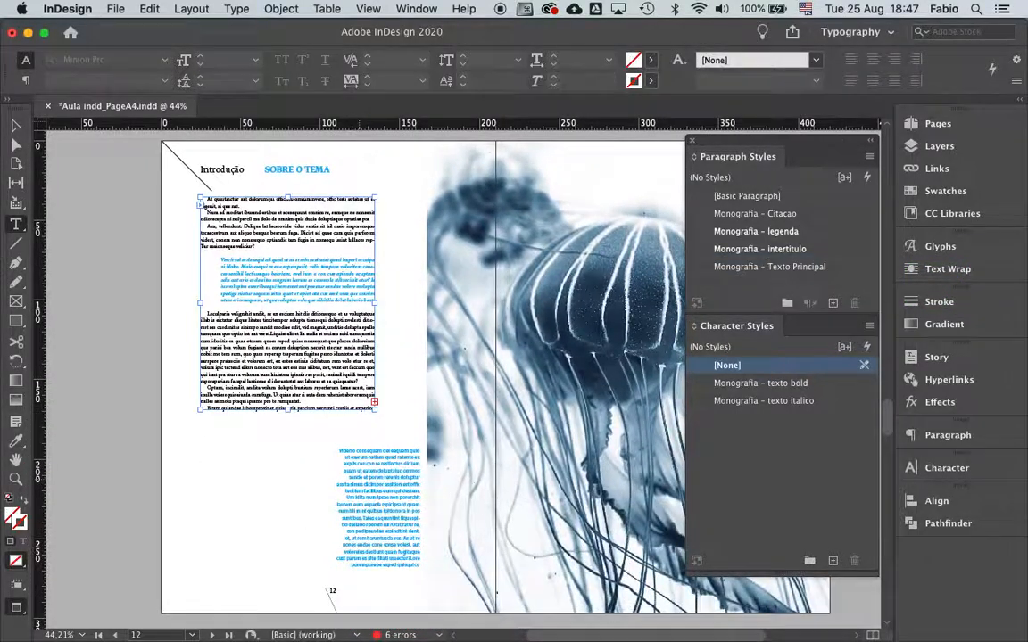
{"action": "key", "text": "shift+super+a"}
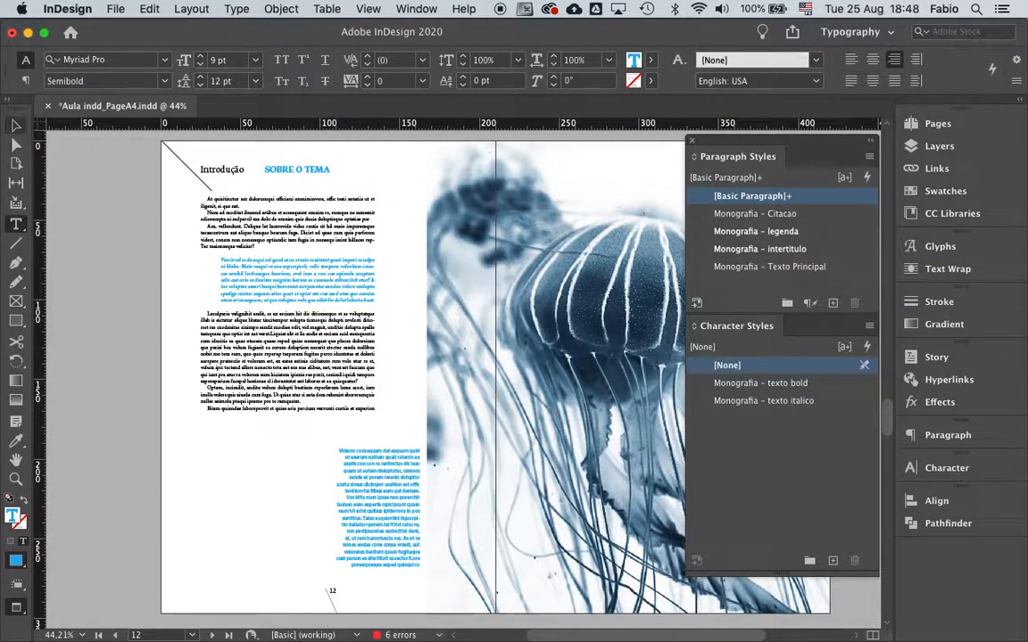
{"action": "key", "text": "t"}
{"action": "left_click", "coordinate": [406, 535]}
{"action": "key", "text": "super+a"}
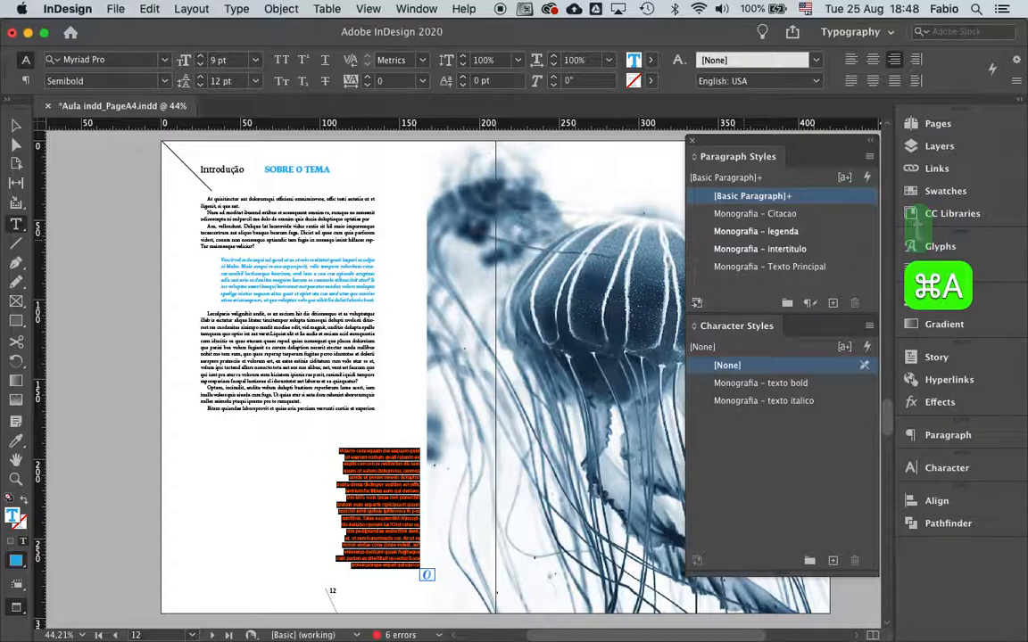
{"action": "left_click", "coordinate": [826, 231]}
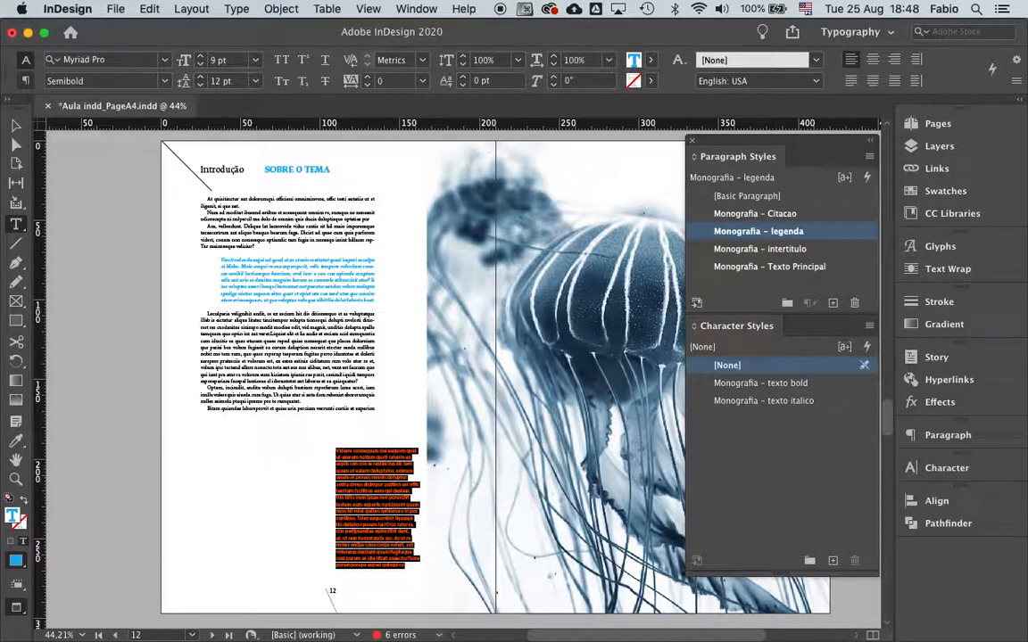
Step: Right-align the caption text on page 12 and deselect it
{"action": "left_click", "coordinate": [25, 80]}
{"action": "left_click", "coordinate": [97, 59]}
{"action": "key", "text": "Escape"}
{"action": "key", "text": "shift+super+a"}
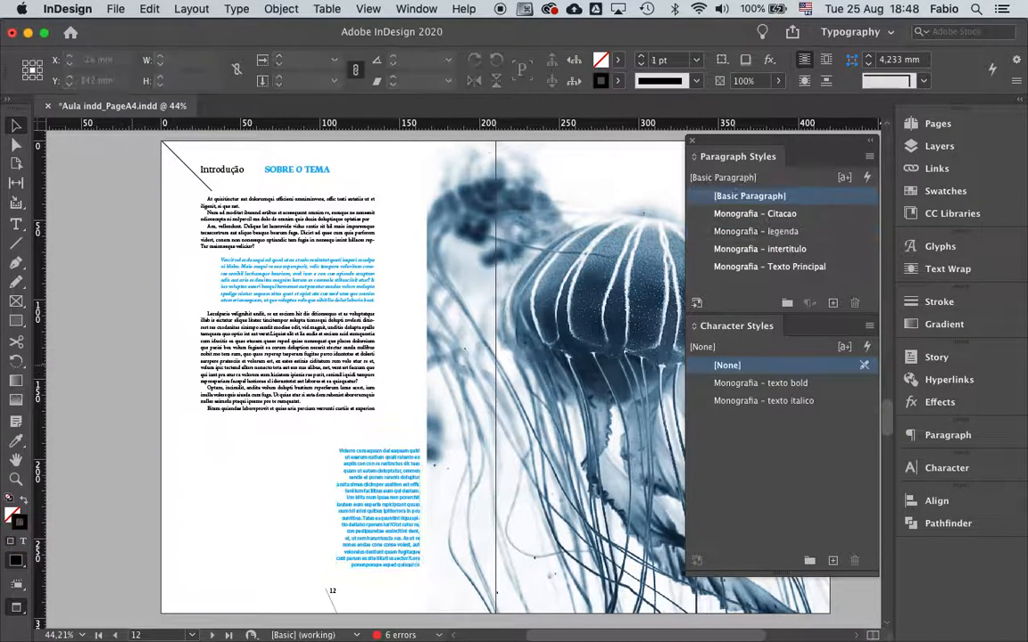
Step: Look over the document's spreads as a whole and examine the page 10–11 spread more closely
{"action": "key", "text": "super+minus"}
{"action": "key", "text": "super+minus"}
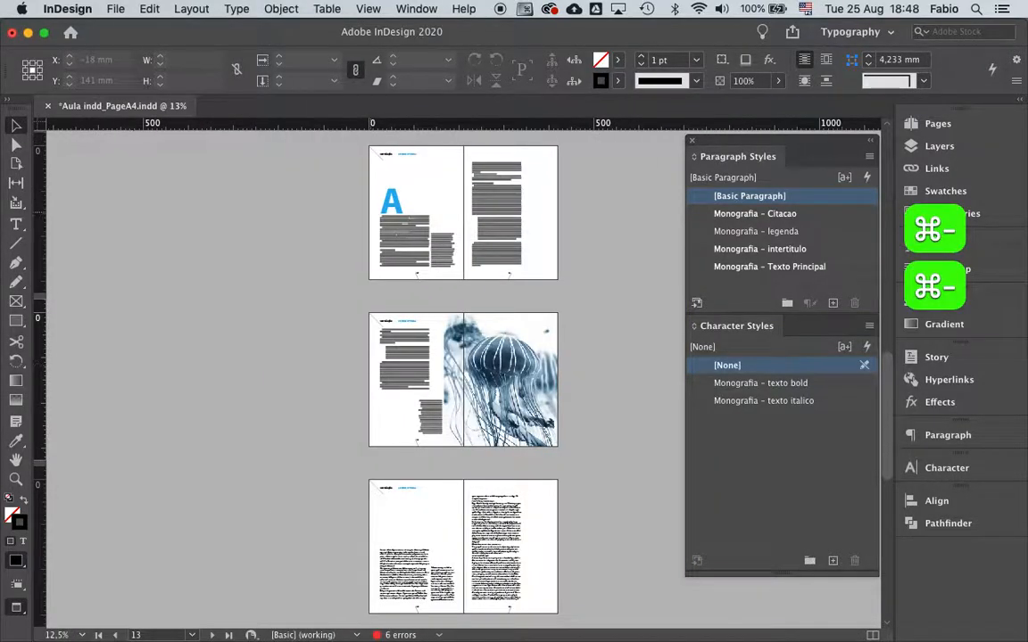
{"action": "key", "text": "super+space"}
{"action": "left_click_drag", "start_coordinate": [357, 147], "coordinate": [591, 328]}
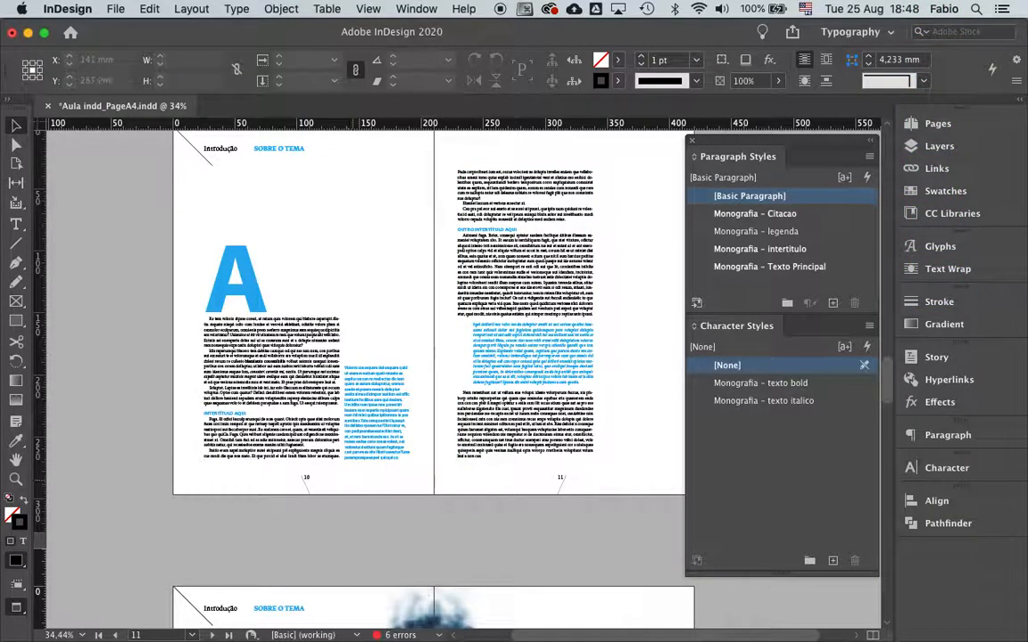
{"action": "scroll", "coordinate": [429, 313], "scroll_direction": "down", "scroll_amount": 1}
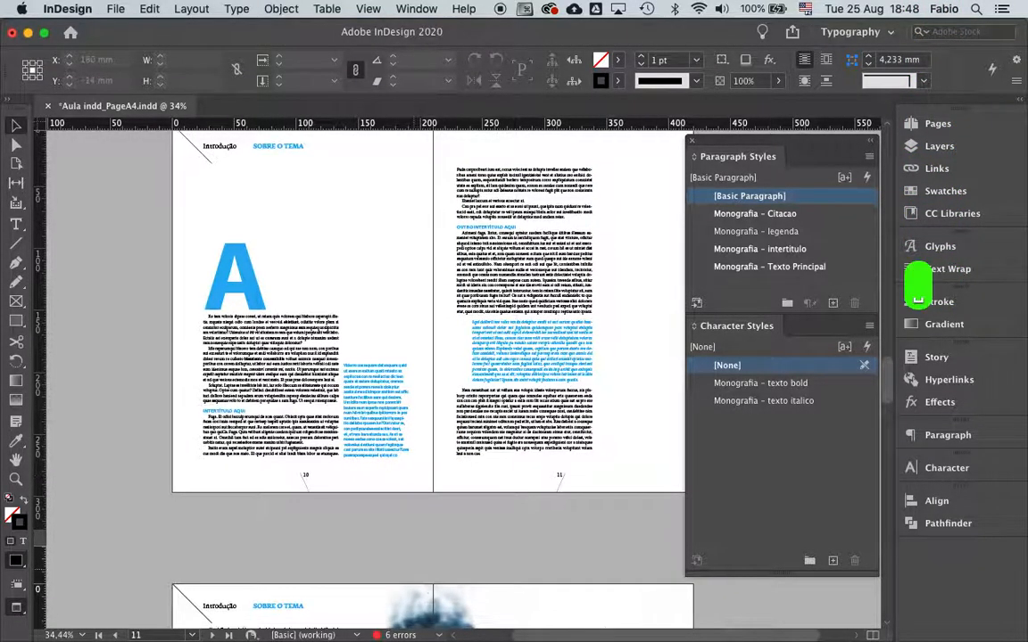
Step: Apply the "Monografia – Texto Principal" paragraph style to the entire main text running across pages 14 and 15
{"action": "scroll", "coordinate": [428, 339], "scroll_direction": "down", "scroll_amount": 15}
{"action": "left_click_drag", "start_coordinate": [183, 305], "coordinate": [532, 535]}
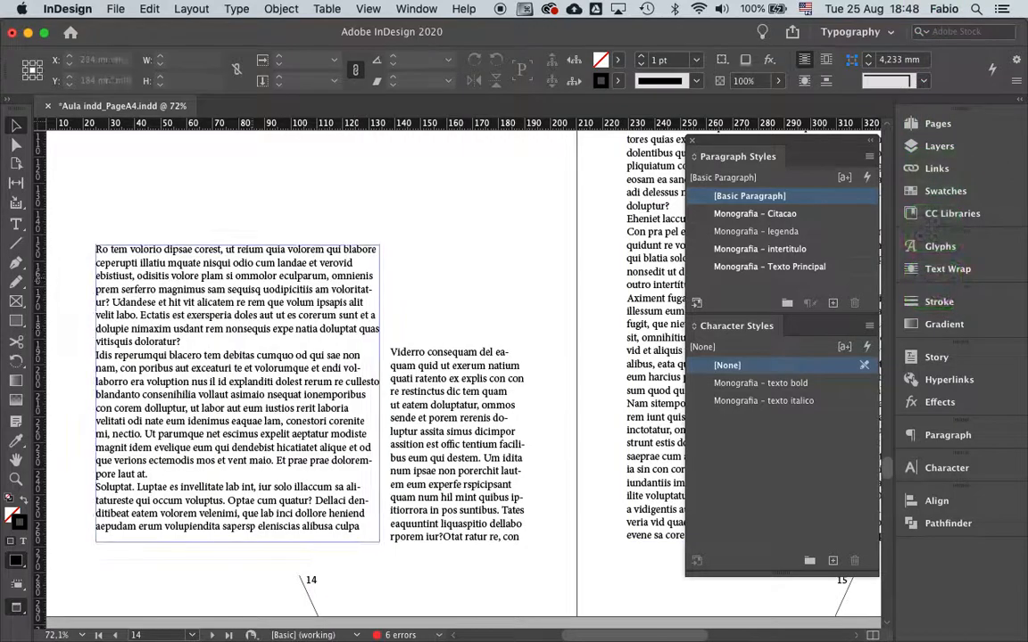
{"action": "double_click", "coordinate": [237, 393]}
{"action": "key", "text": "cmd+a"}
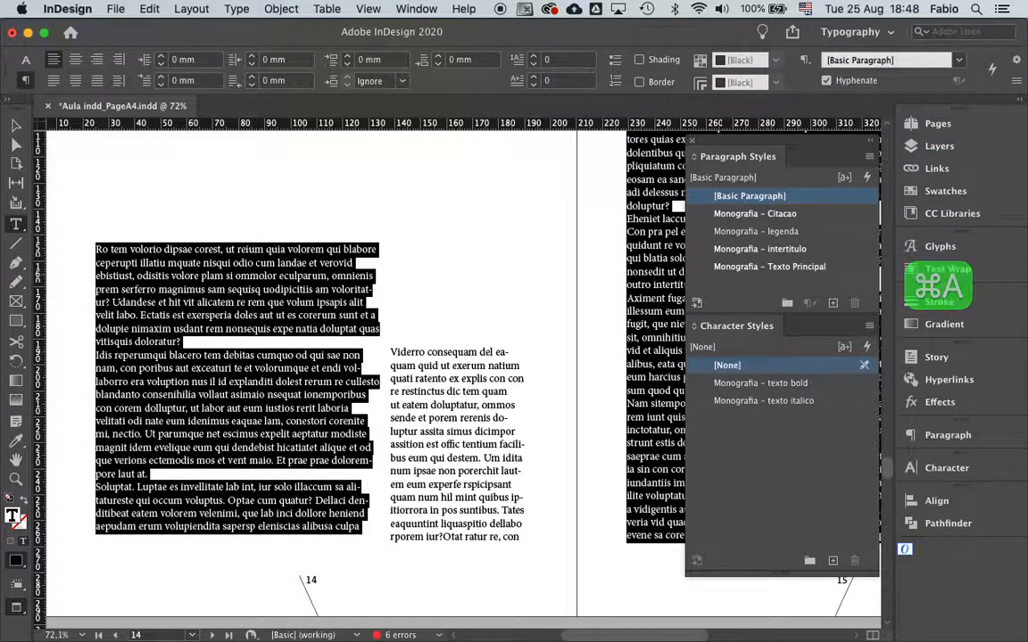
{"action": "left_click", "coordinate": [773, 267]}
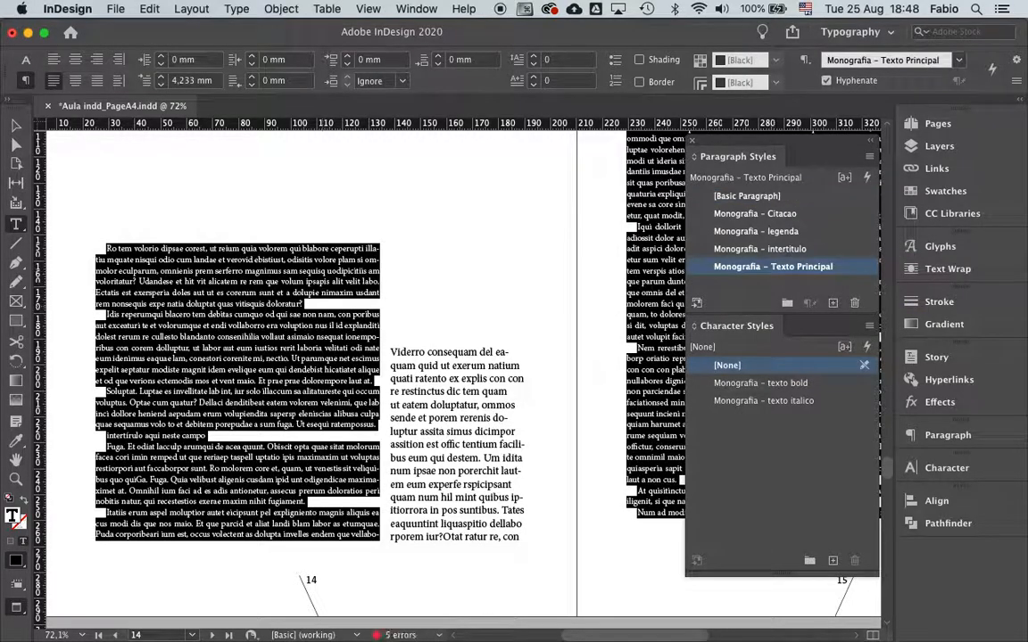
{"action": "key", "text": "cmd+shift+a"}
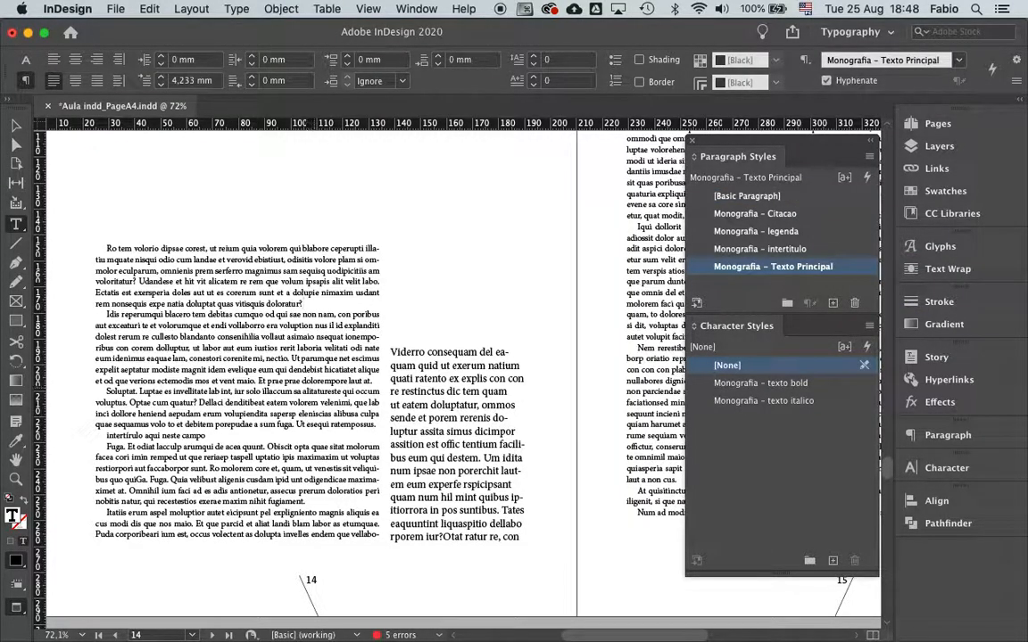
Step: Apply the "Monografia – intertitulo" paragraph style to the line "intertírulo aqui neste campo" on page 14
{"action": "left_click_drag", "start_coordinate": [206, 436], "coordinate": [107, 435]}
{"action": "left_click", "coordinate": [759, 249]}
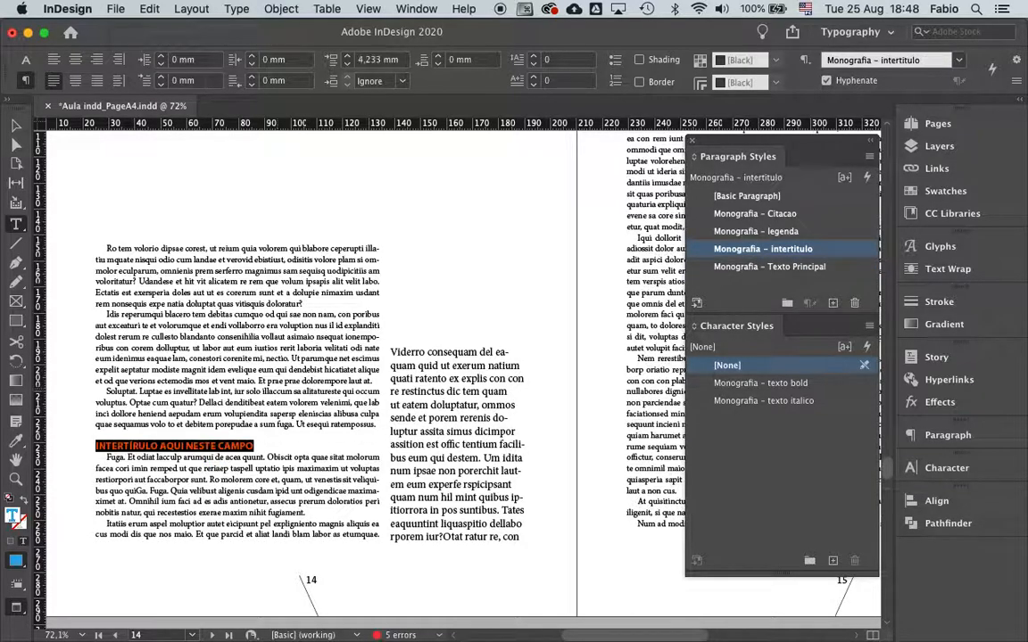
{"action": "left_click", "coordinate": [258, 381]}
Step: Apply the "Monografia – legenda" paragraph style to all the text in the narrow caption frame on page 14
{"action": "left_click", "coordinate": [394, 350]}
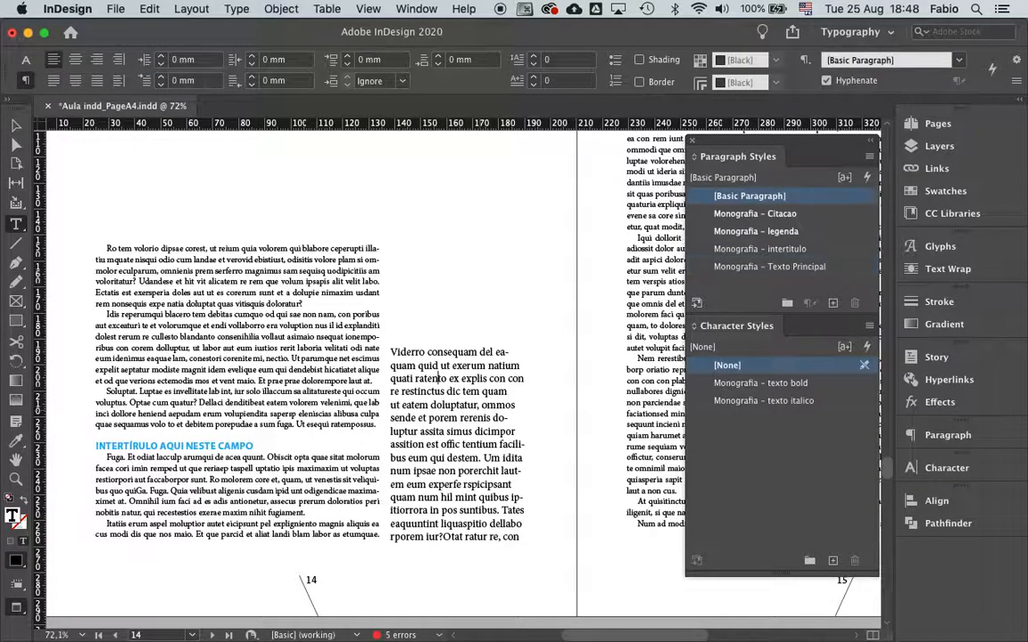
{"action": "key", "text": "cmd+a"}
{"action": "left_click", "coordinate": [757, 231]}
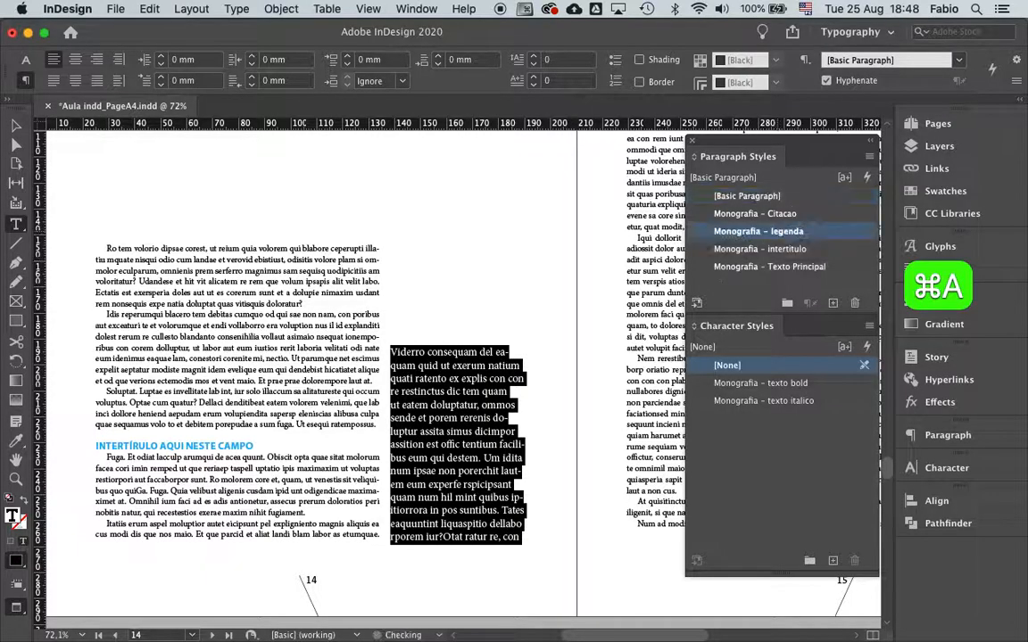
Step: Apply the "Monografia – intertitulo" paragraph style to the line "outro intertítulo aqui" on page 15
{"action": "scroll", "coordinate": [155, 580], "scroll_direction": "right", "scroll_amount": 7}
{"action": "scroll", "coordinate": [154, 580], "scroll_direction": "down", "scroll_amount": 5}
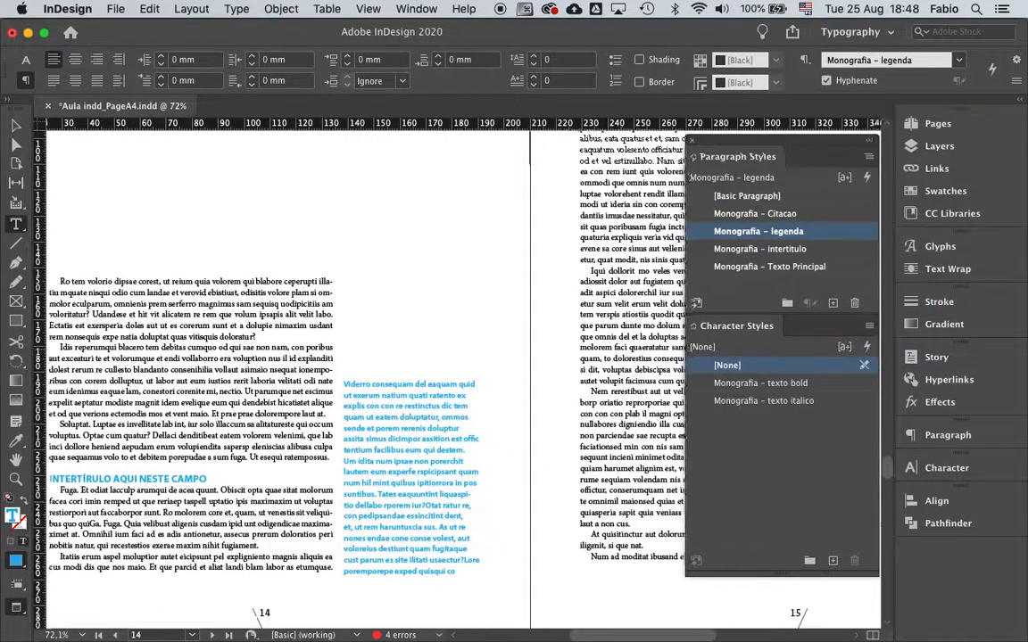
{"action": "left_click", "coordinate": [356, 258]}
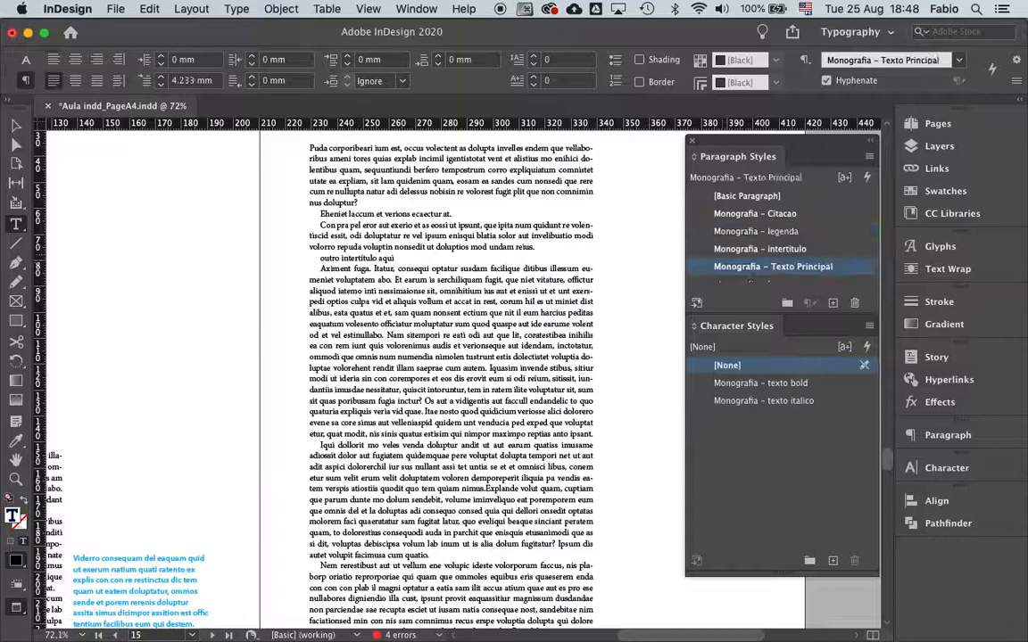
{"action": "left_click", "coordinate": [760, 249]}
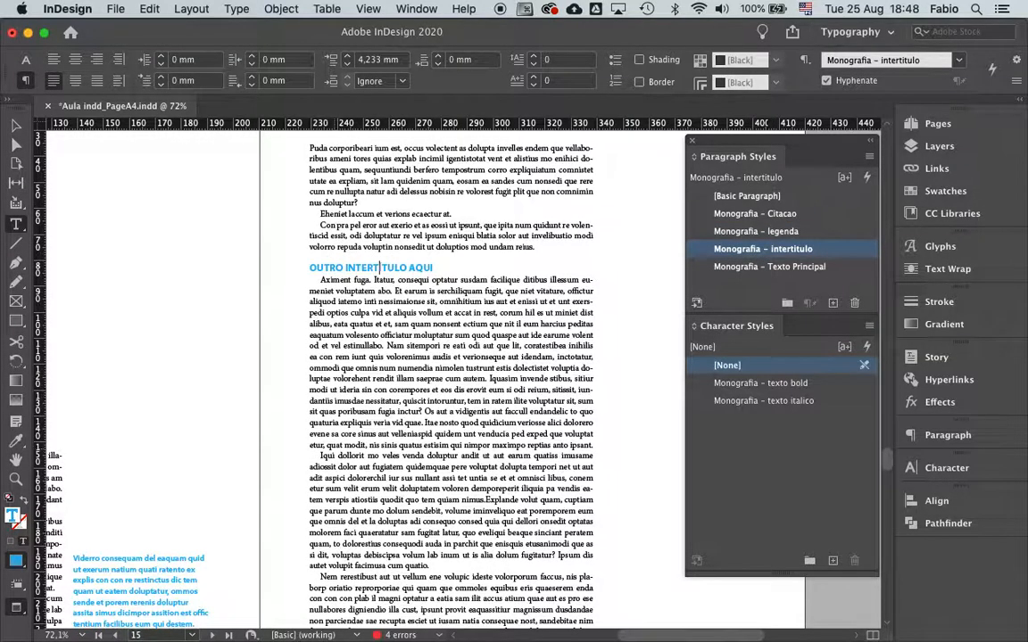
Step: Apply the "Monografia – Citacao" paragraph style to the page 15 paragraph beginning "Nem rerestibust aut", and leave text editing
{"action": "scroll", "coordinate": [446, 375], "scroll_direction": "down", "scroll_amount": 5}
{"action": "left_click_drag", "start_coordinate": [326, 398], "coordinate": [375, 542]}
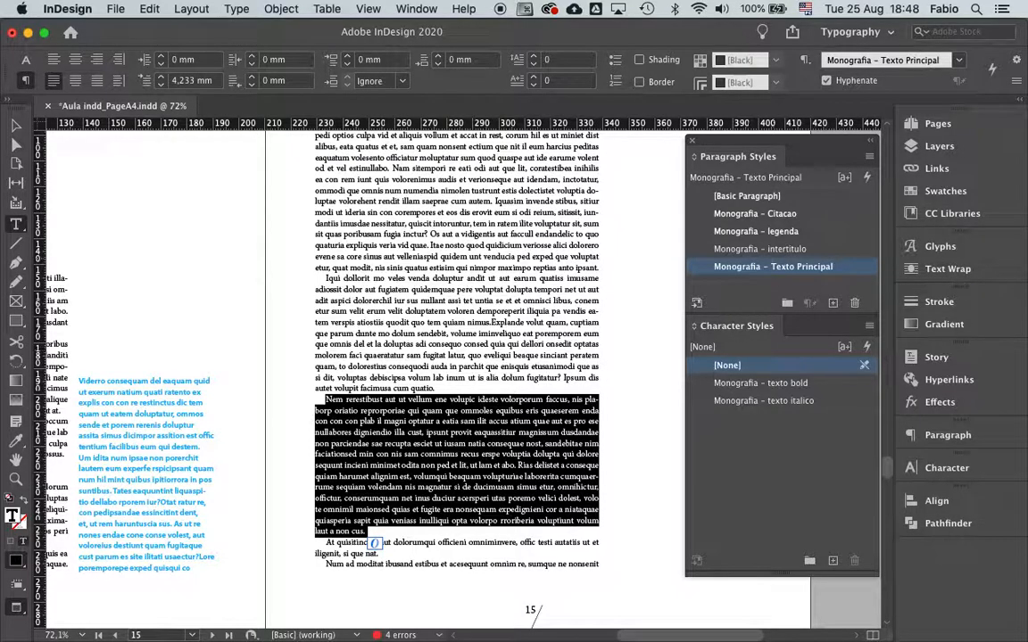
{"action": "left_click", "coordinate": [755, 214]}
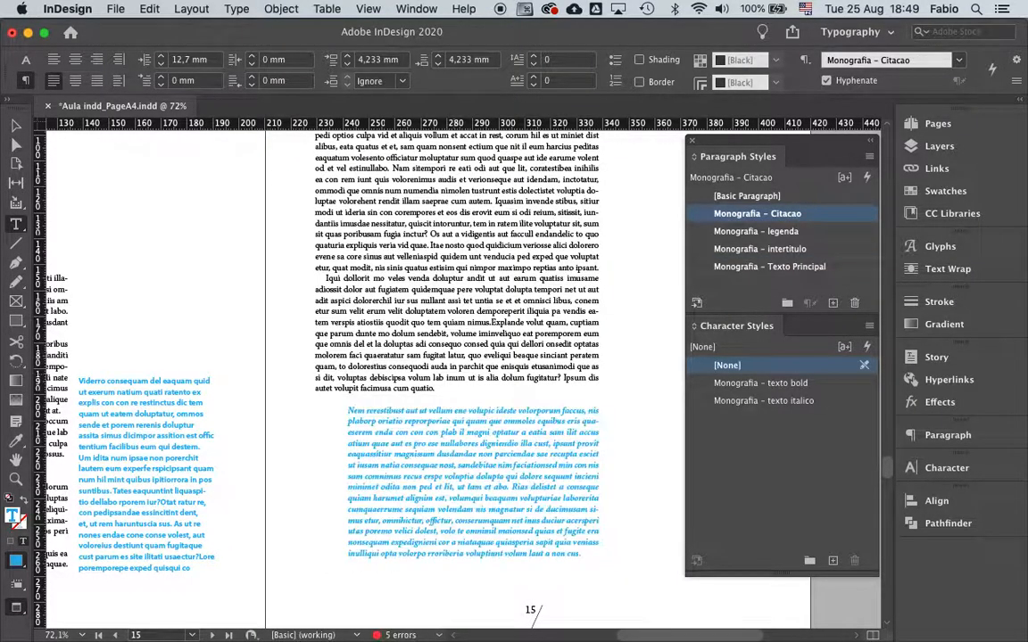
{"action": "left_click", "coordinate": [446, 344]}
{"action": "key", "text": "Escape"}
{"action": "key", "text": "super+alt+0"}
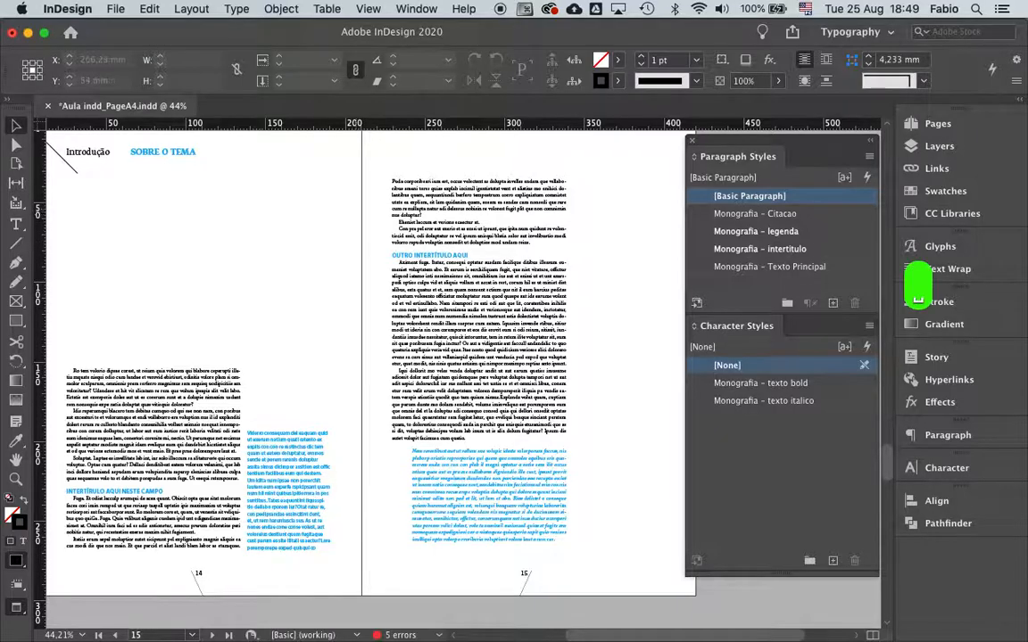
Step: With nothing selected, set the character color of the "Monografia – legenda" paragraph style to C=100 M=90 Y=10 K=0
{"action": "scroll", "coordinate": [357, 357], "scroll_direction": "up", "scroll_amount": 5}
{"action": "scroll", "coordinate": [357, 357], "scroll_direction": "up", "scroll_amount": 5}
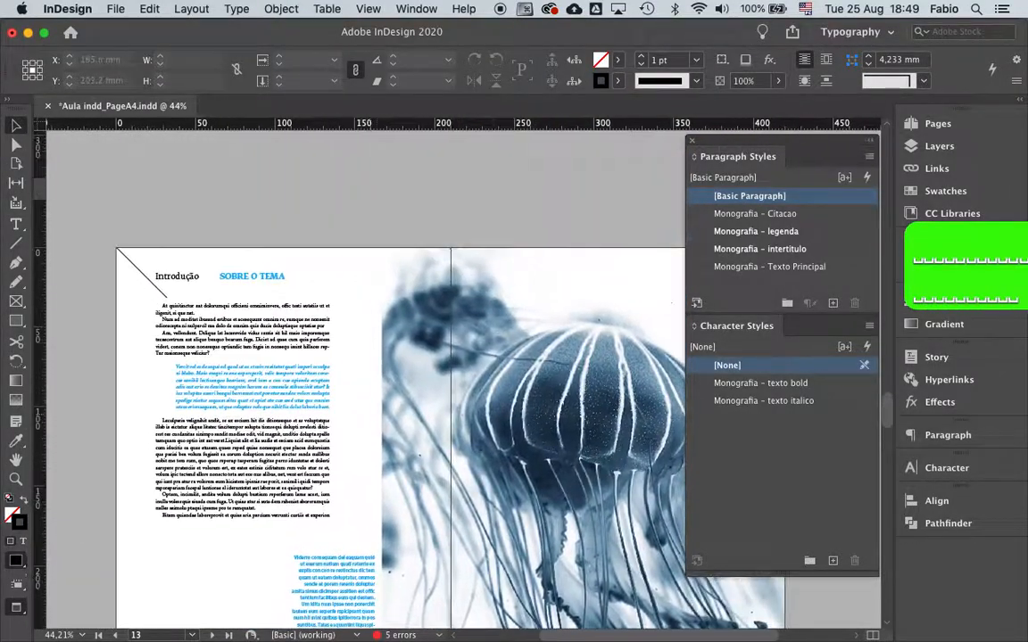
{"action": "scroll", "coordinate": [357, 357], "scroll_direction": "down", "scroll_amount": 3}
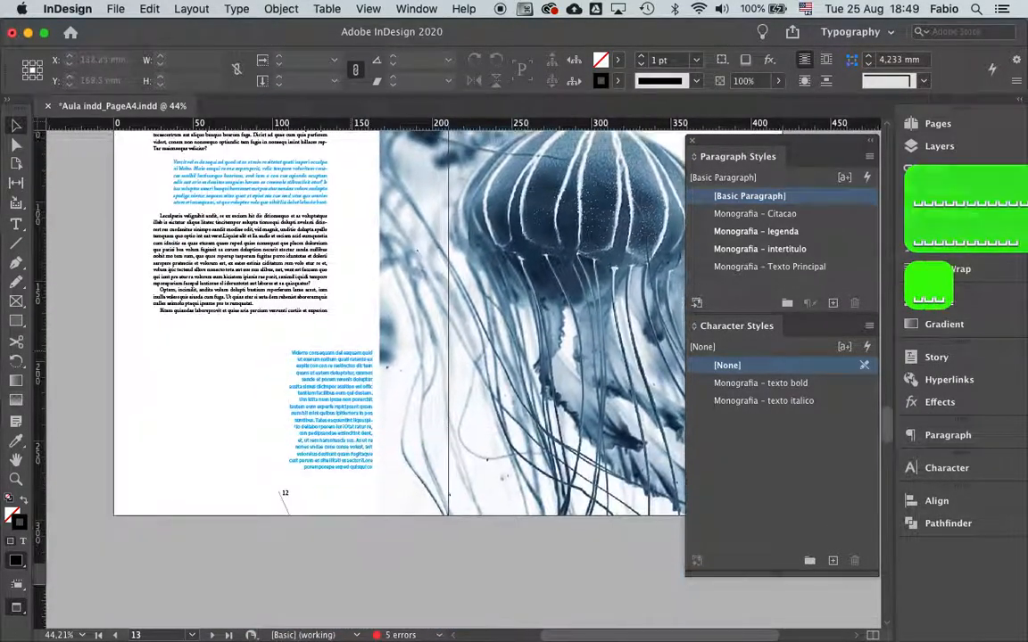
{"action": "scroll", "coordinate": [357, 357], "scroll_direction": "up", "scroll_amount": 6}
{"action": "scroll", "coordinate": [357, 357], "scroll_direction": "up", "scroll_amount": 5}
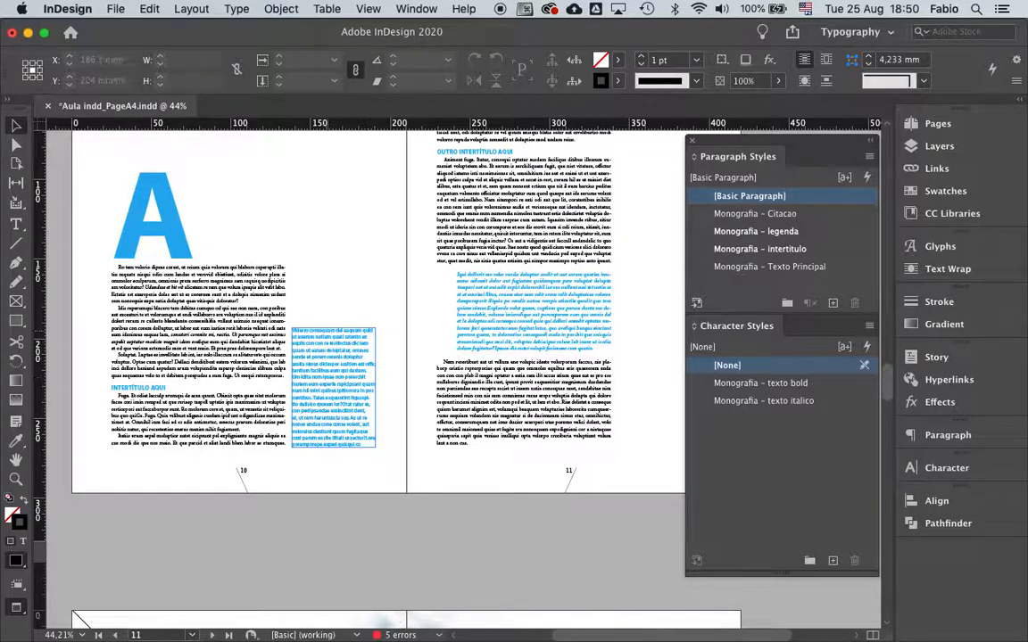
{"action": "key", "text": "super+shift+a"}
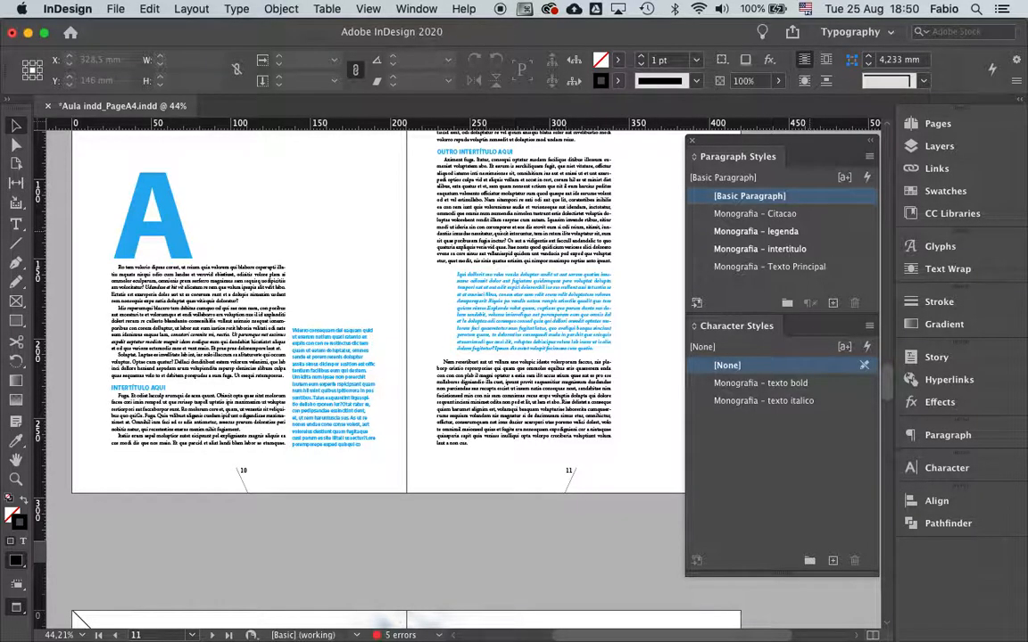
{"action": "double_click", "coordinate": [756, 231]}
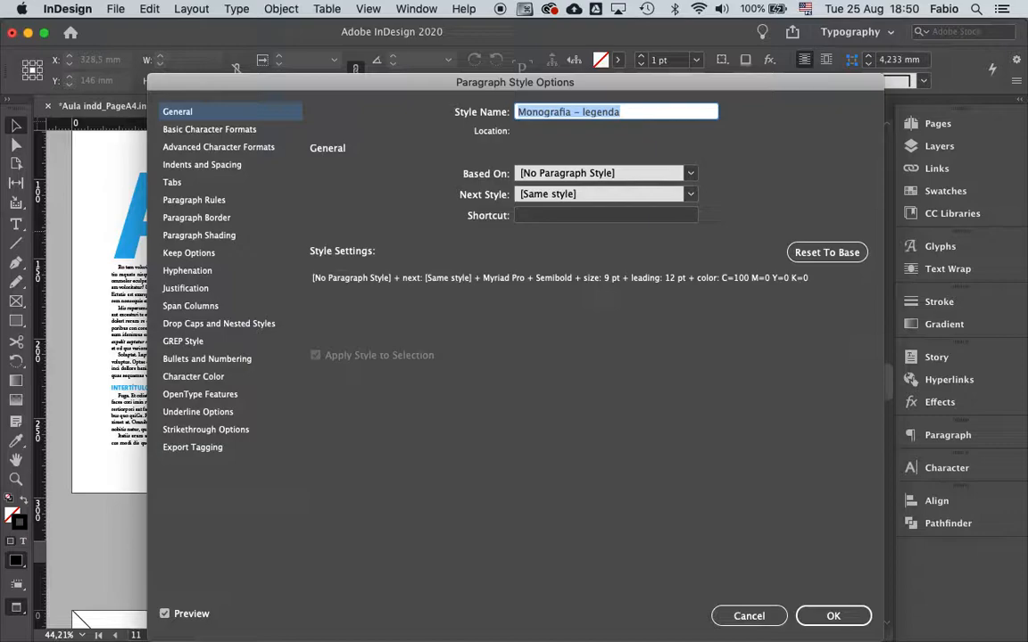
{"action": "left_click", "coordinate": [192, 377]}
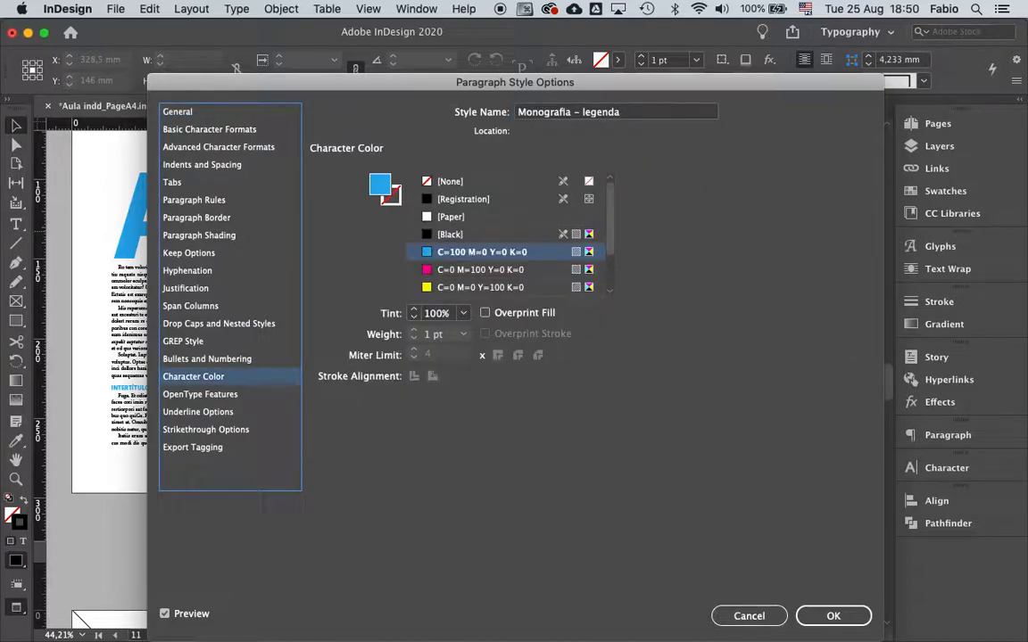
{"action": "scroll", "coordinate": [508, 234], "scroll_direction": "down", "scroll_amount": 2}
{"action": "left_click", "coordinate": [487, 287]}
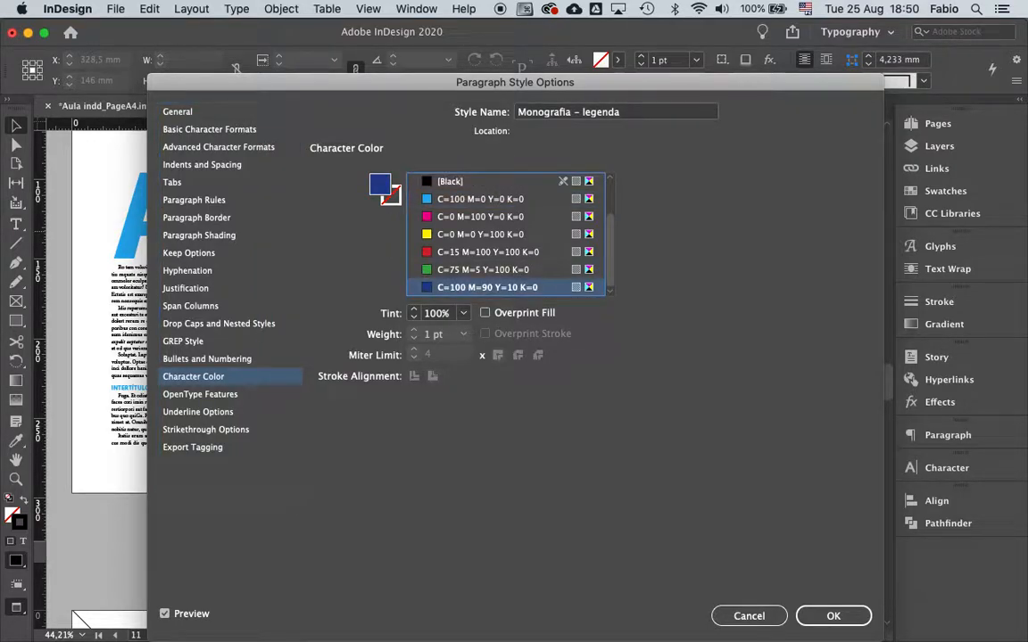
{"action": "key", "text": "Return"}
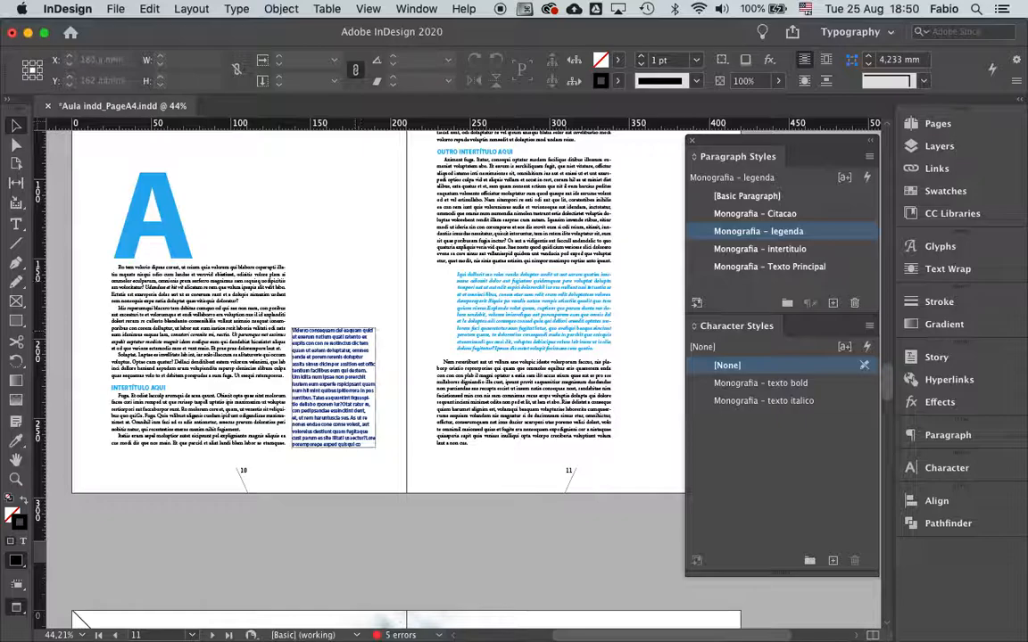
Step: Check the caption color on the spreads from page 10 to page 15, ending on the page 10–11 spread
{"action": "scroll", "coordinate": [374, 375], "scroll_direction": "down", "scroll_amount": 5}
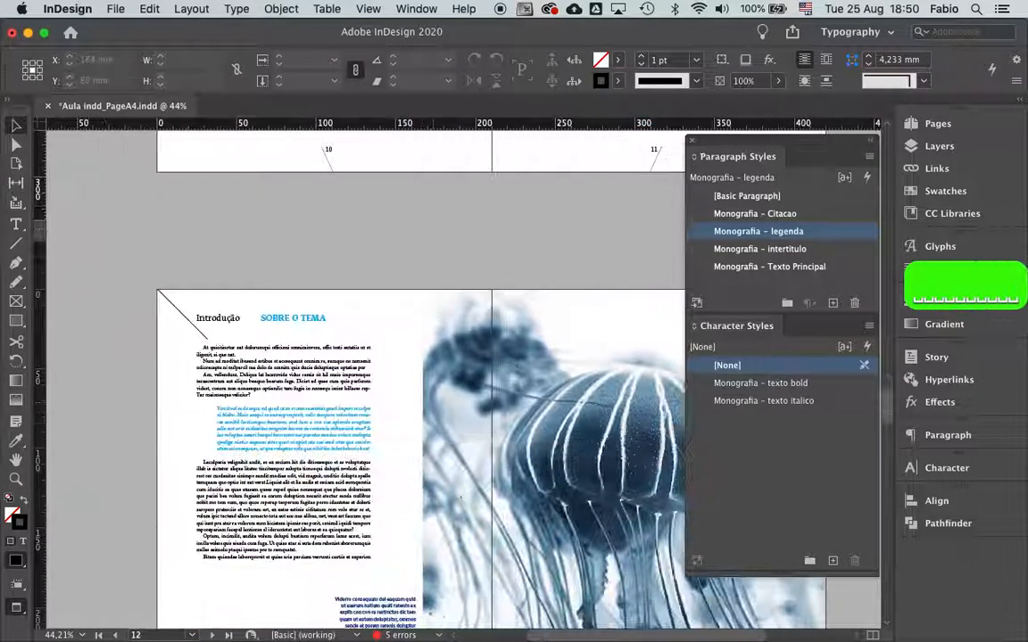
{"action": "scroll", "coordinate": [420, 375], "scroll_direction": "down", "scroll_amount": 3}
{"action": "scroll", "coordinate": [419, 375], "scroll_direction": "down", "scroll_amount": 6}
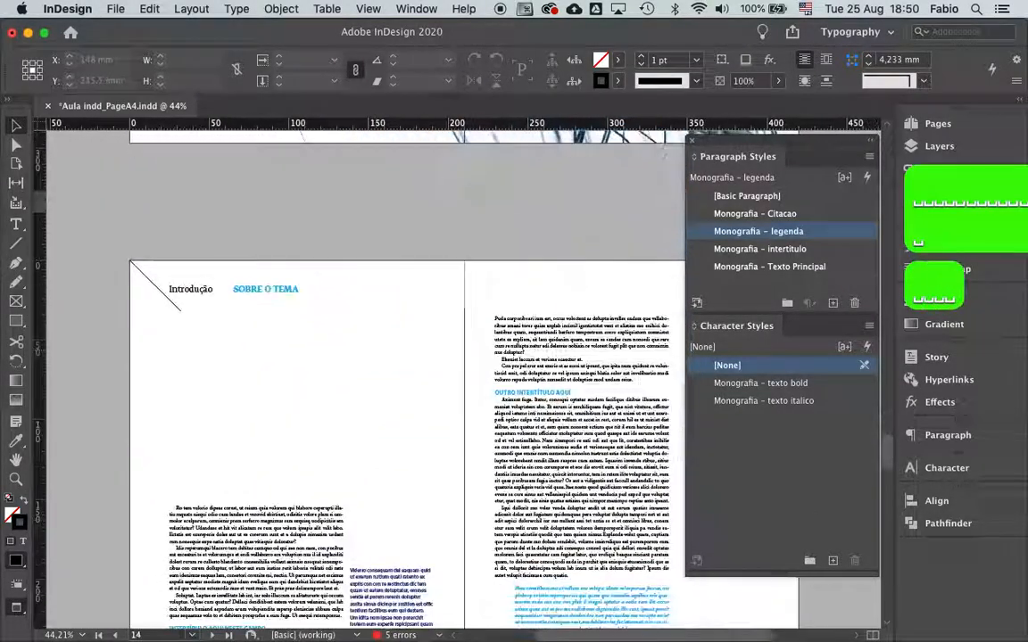
{"action": "scroll", "coordinate": [401, 375], "scroll_direction": "down", "scroll_amount": 5}
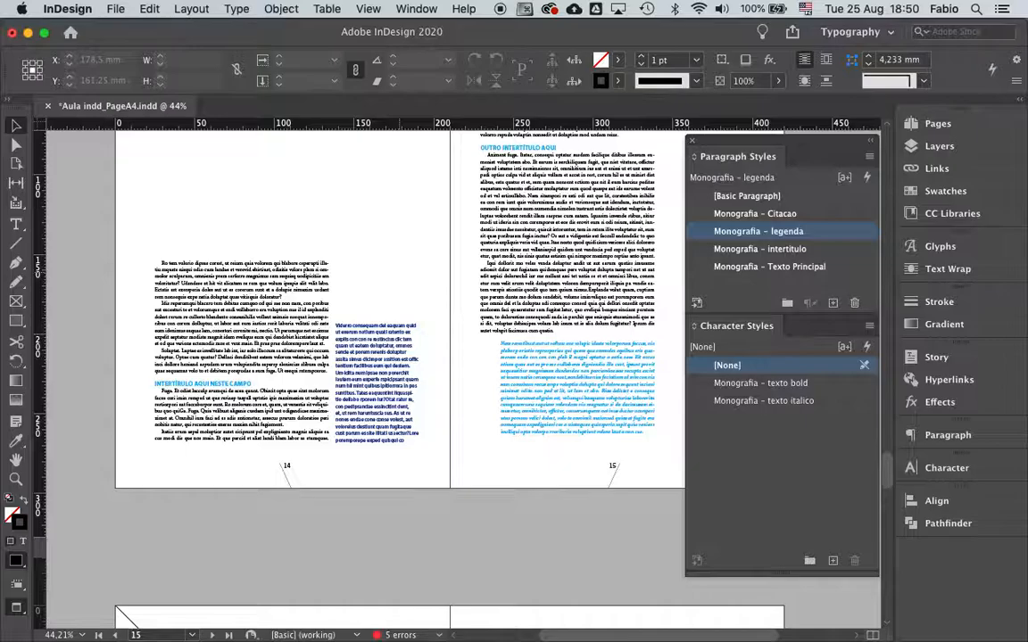
{"action": "scroll", "coordinate": [402, 375], "scroll_direction": "up", "scroll_amount": 10}
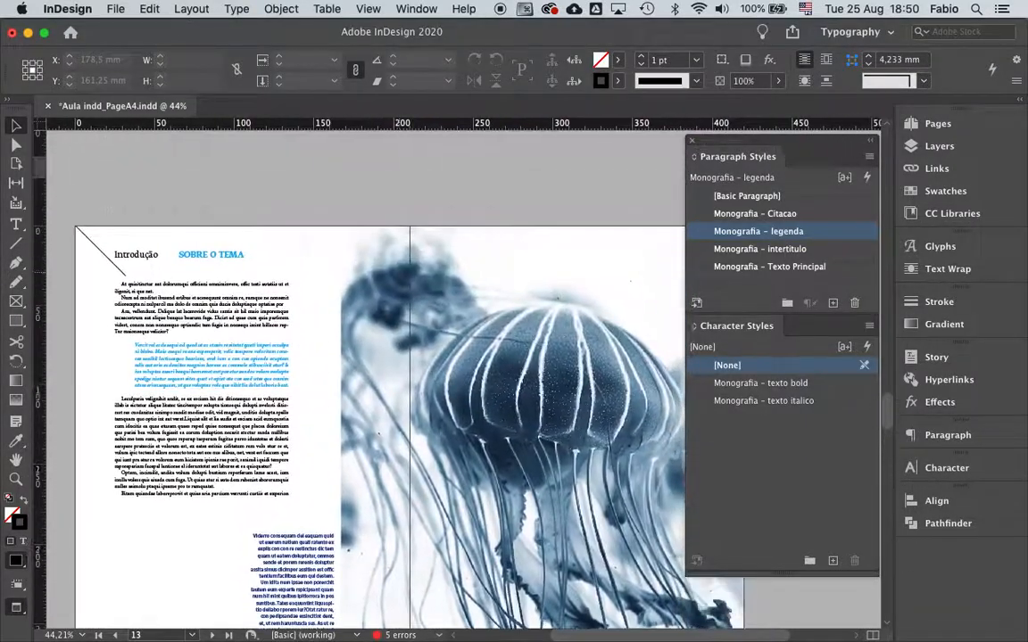
{"action": "scroll", "coordinate": [375, 375], "scroll_direction": "up", "scroll_amount": 8}
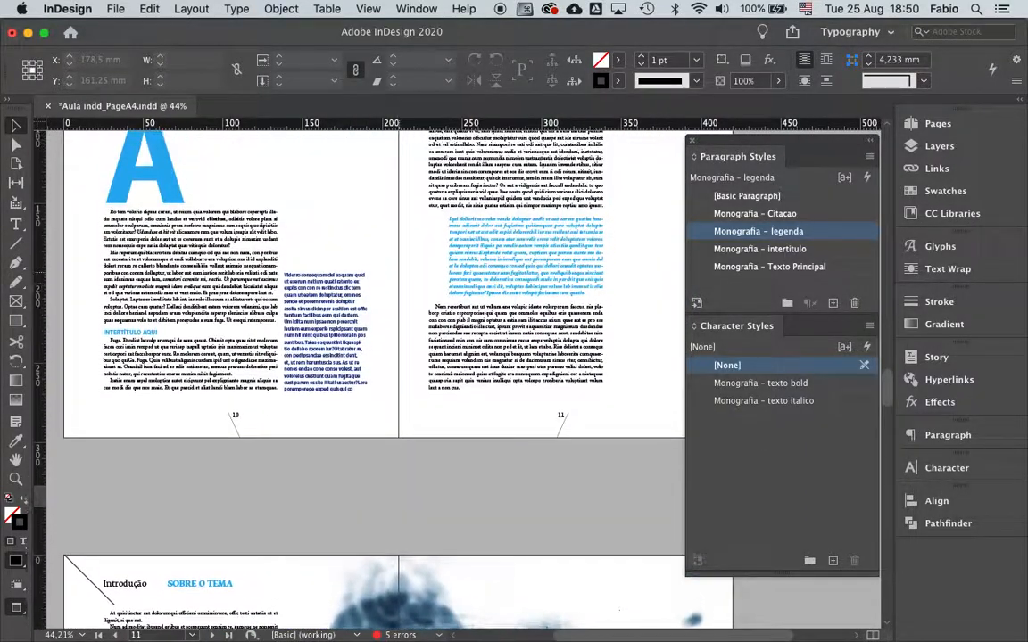
{"action": "scroll", "coordinate": [375, 313], "scroll_direction": "up", "scroll_amount": 2}
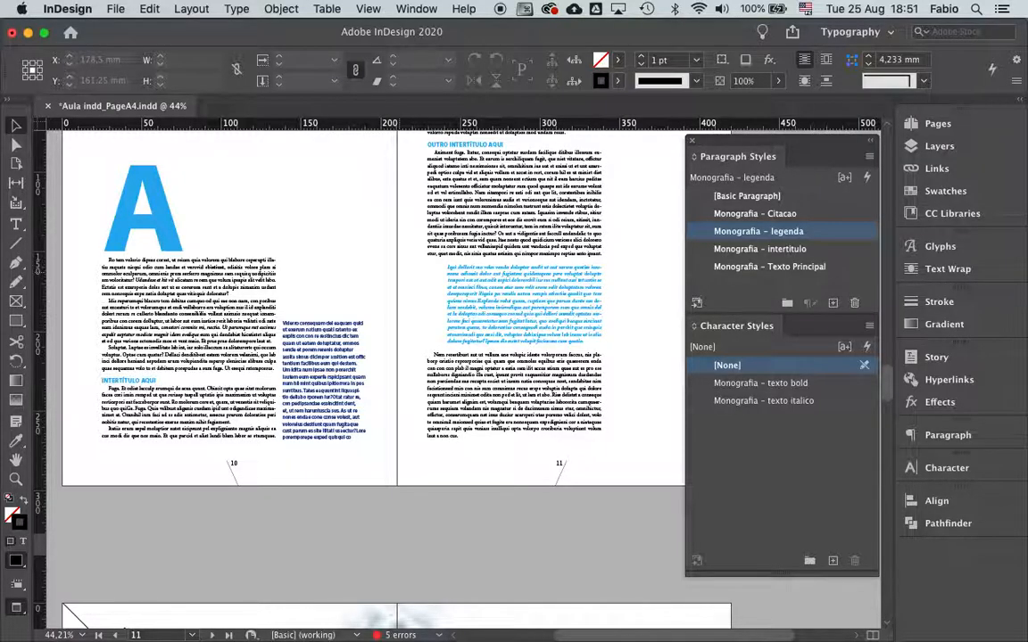
{"action": "scroll", "coordinate": [373, 348], "scroll_direction": "up", "scroll_amount": 5}
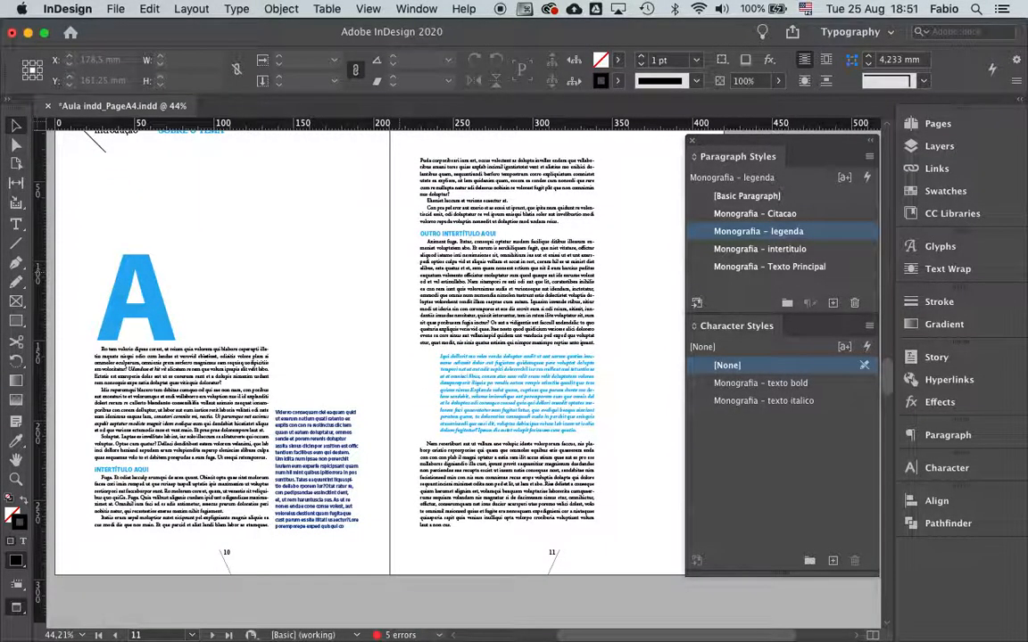
{"action": "scroll", "coordinate": [373, 348], "scroll_direction": "up", "scroll_amount": 2}
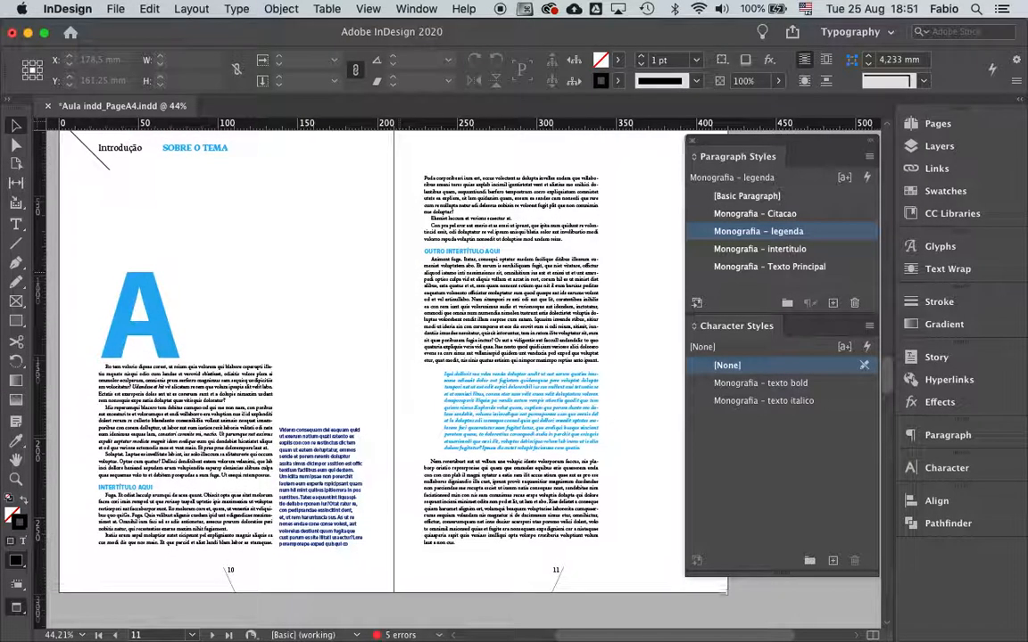
{"action": "scroll", "coordinate": [402, 348], "scroll_direction": "up", "scroll_amount": 1}
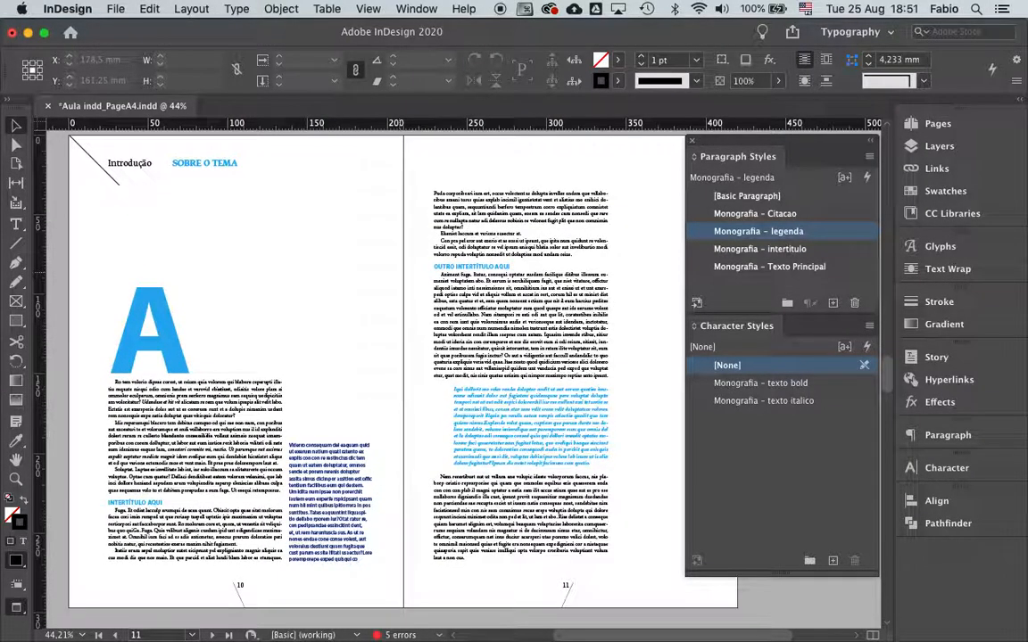